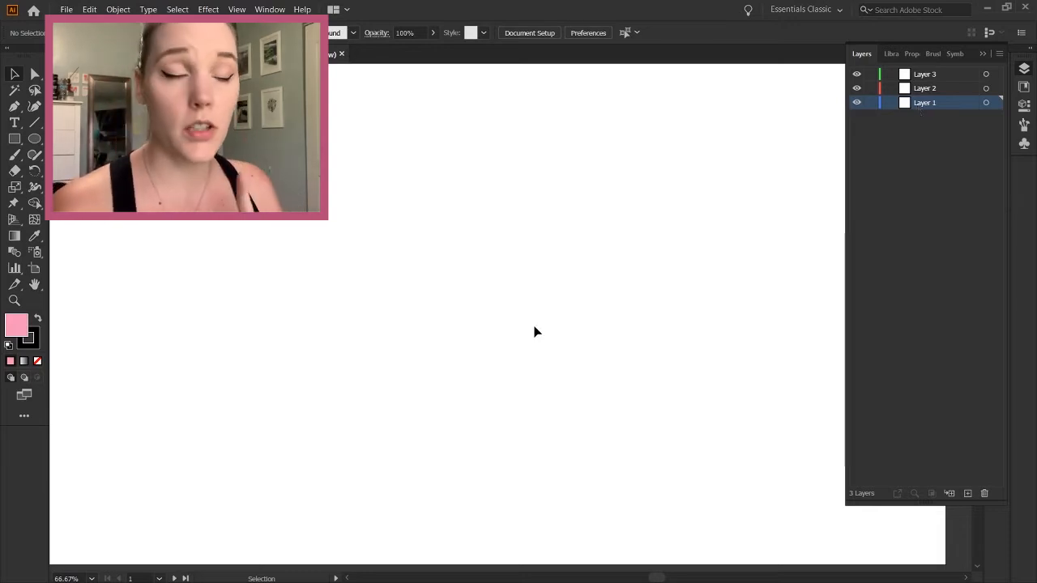
Draw a pink square about 123 pt wide in the left part of the first artboard.
key("z")
left_click(564, 319, "alt")
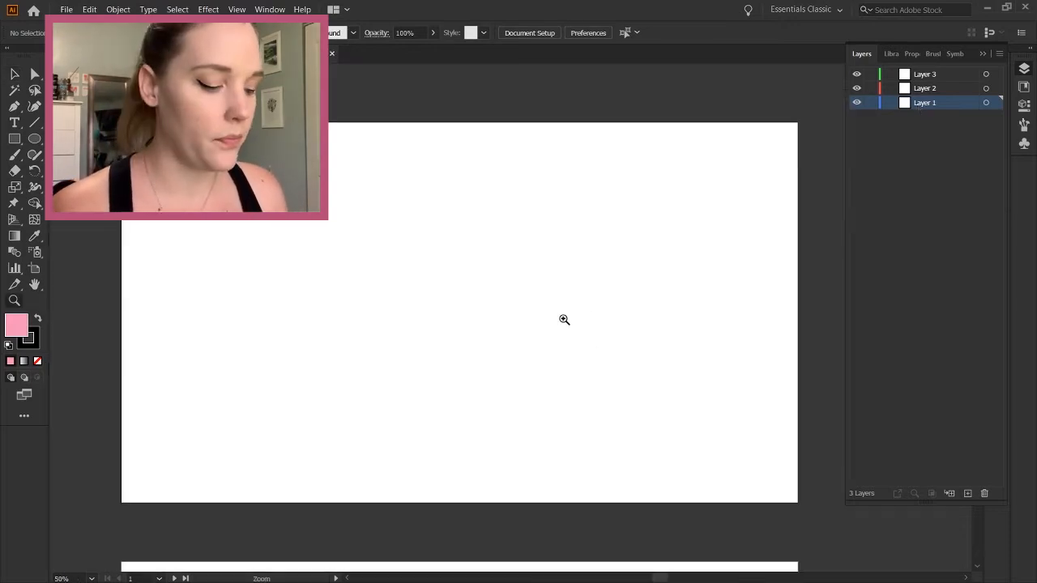
key("v")
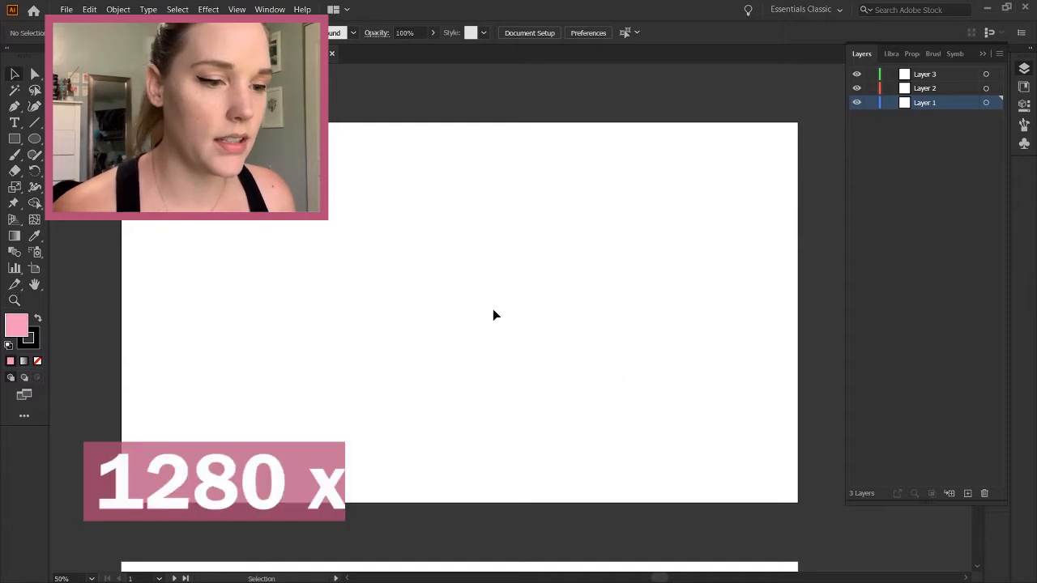
scroll(493, 310, "up", 1)
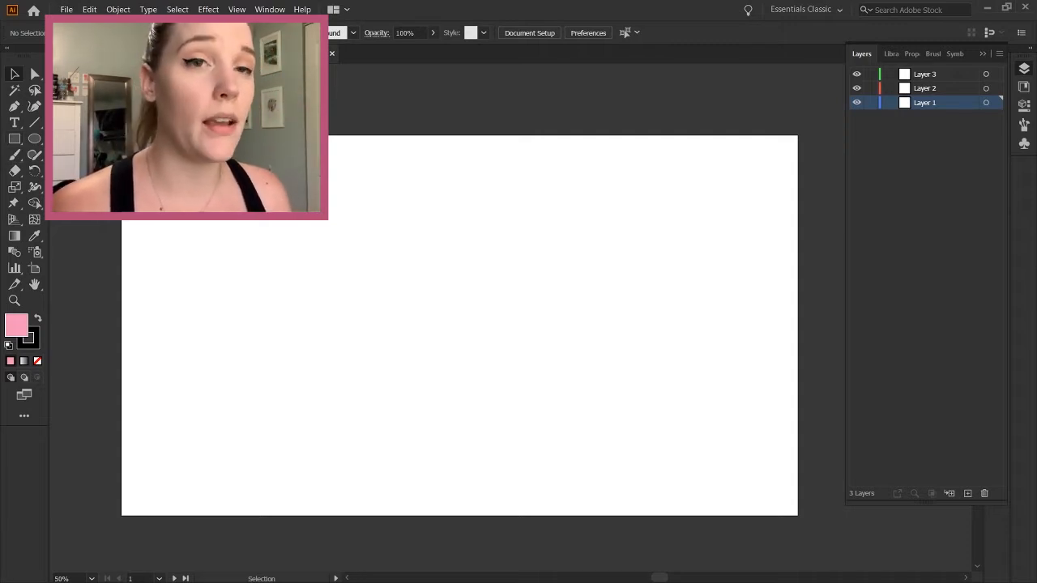
left_click(16, 140)
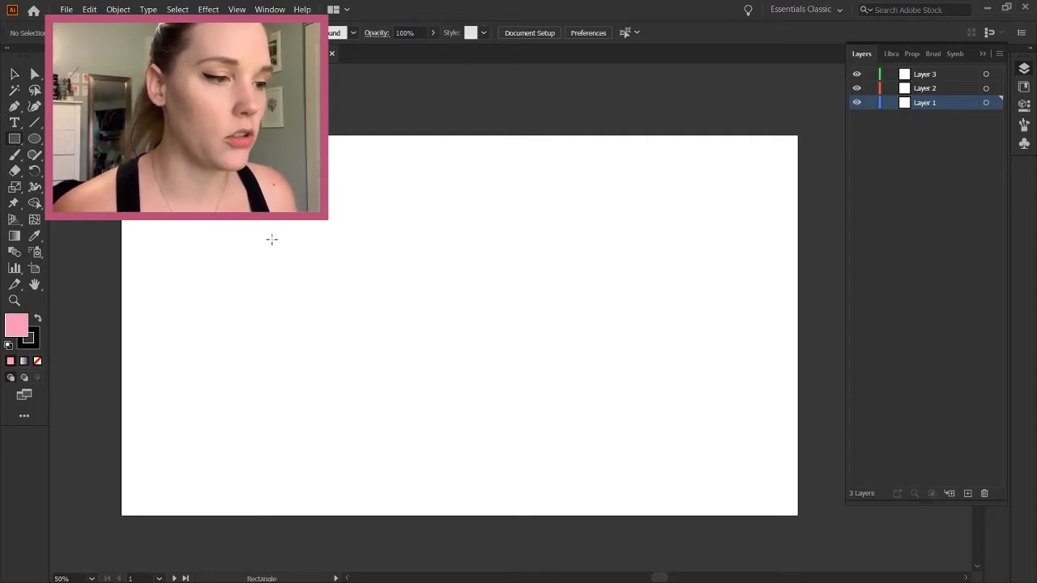
left_click_drag(272, 239, 337, 285)
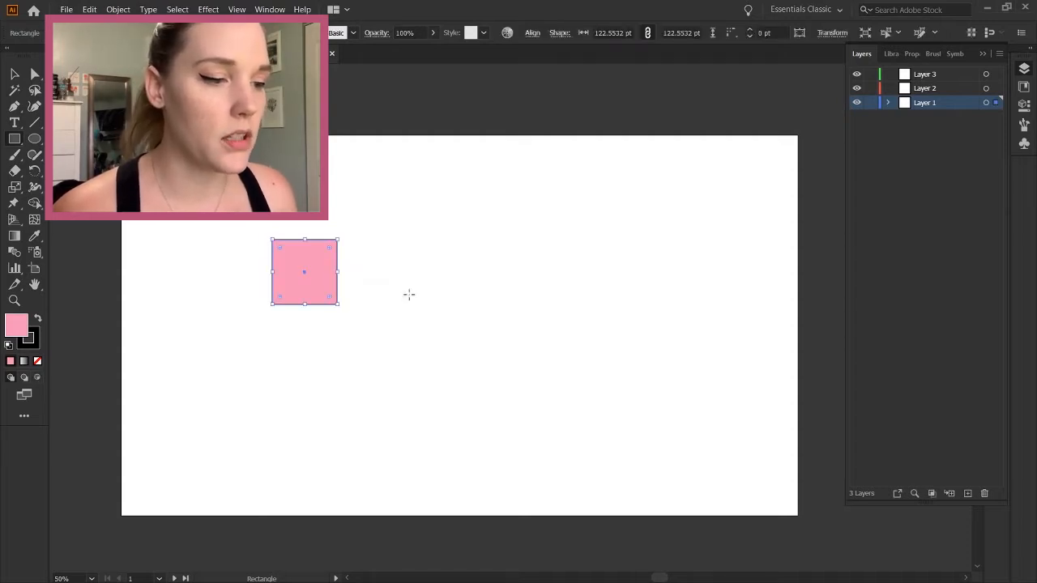
Remove the square's stroke and rotate it 45° into a diamond.
key("v")
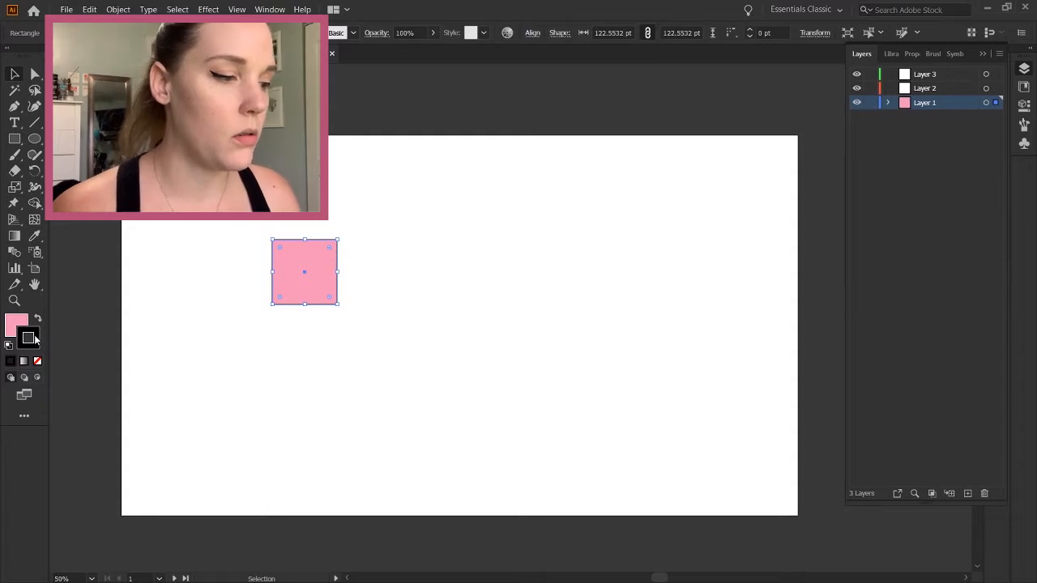
left_click(38, 363)
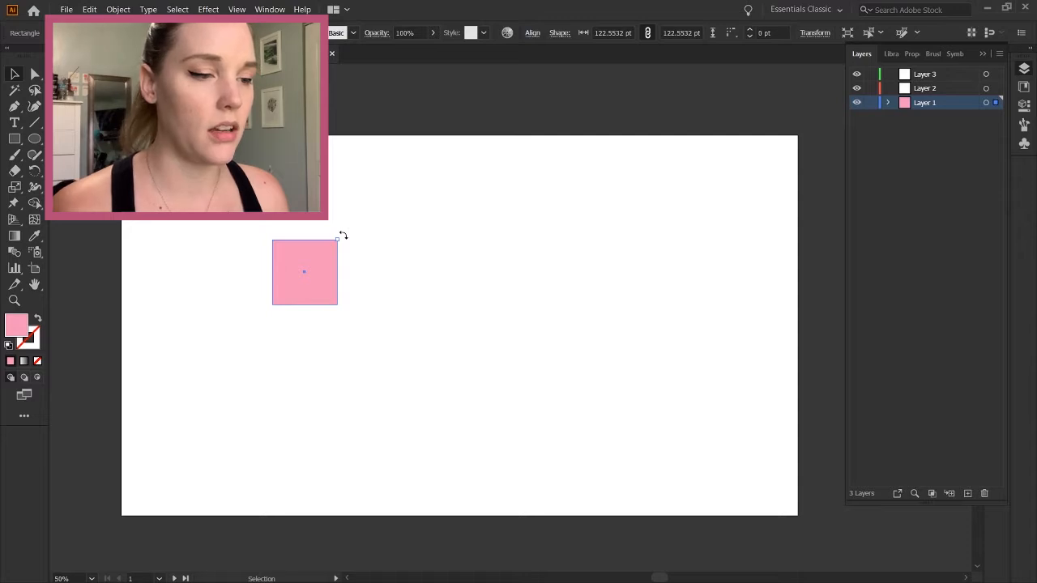
left_click_drag(343, 235, 312, 219)
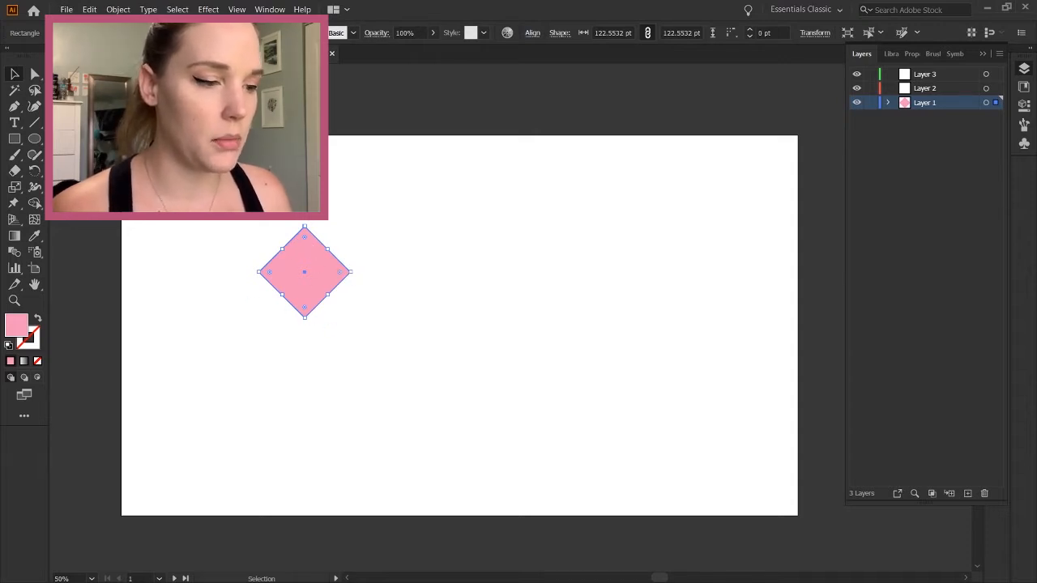
Move the diamond's bottom anchor point straight up past its centre to form an upward-pointing chevron.
left_click(34, 75)
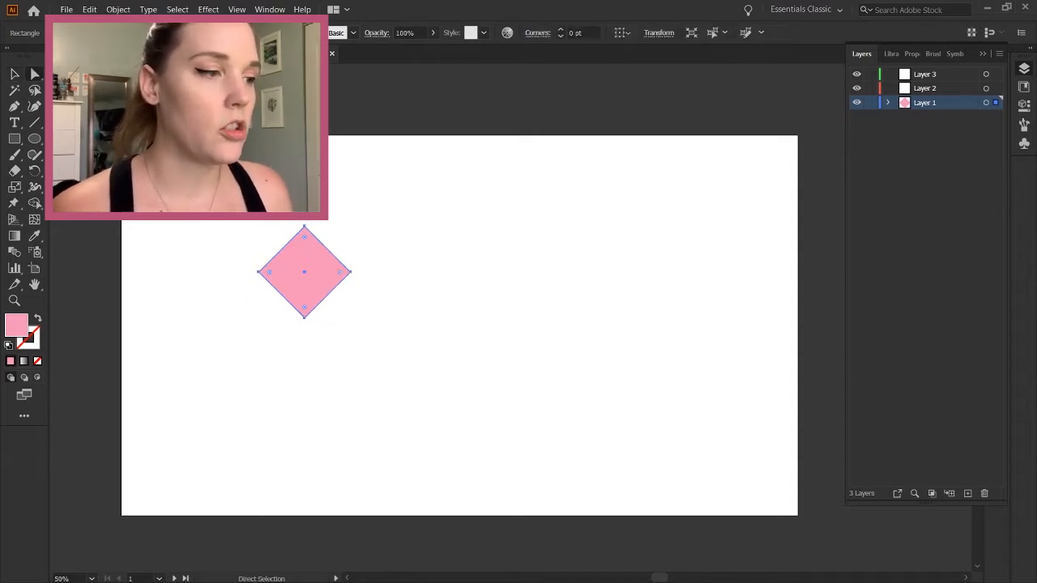
left_click(305, 317)
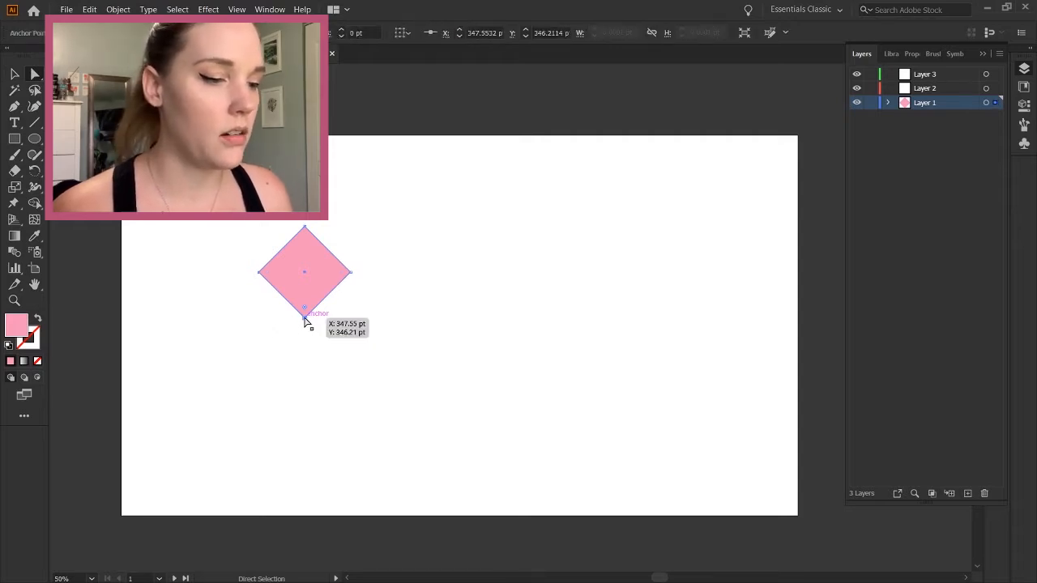
left_click_drag(305, 320, 305, 248)
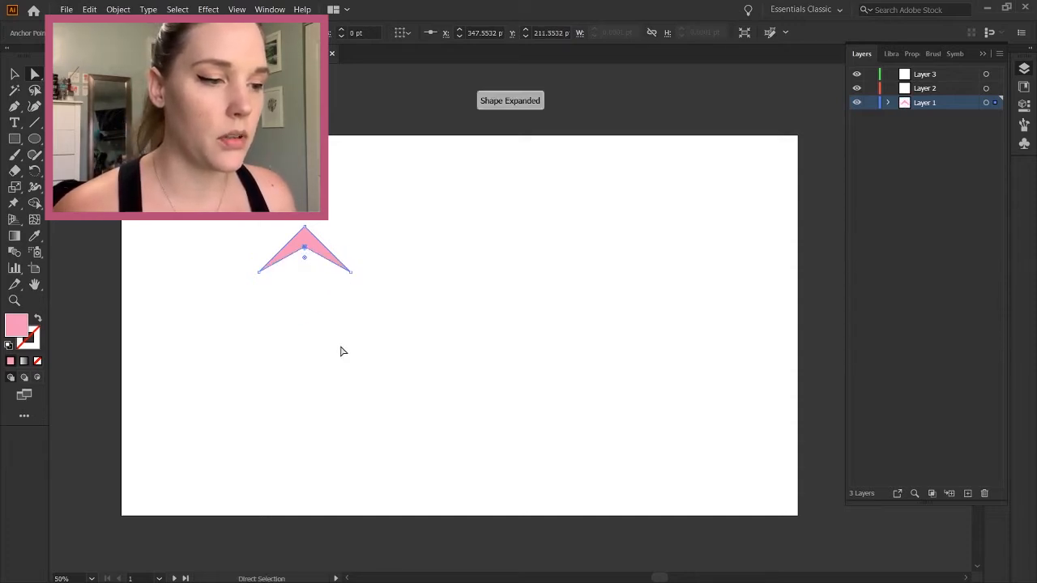
left_click(388, 327)
Scale the chevron down to about 100 pt wide and 50 pt high.
key("v")
left_click_drag(353, 273, 347, 256)
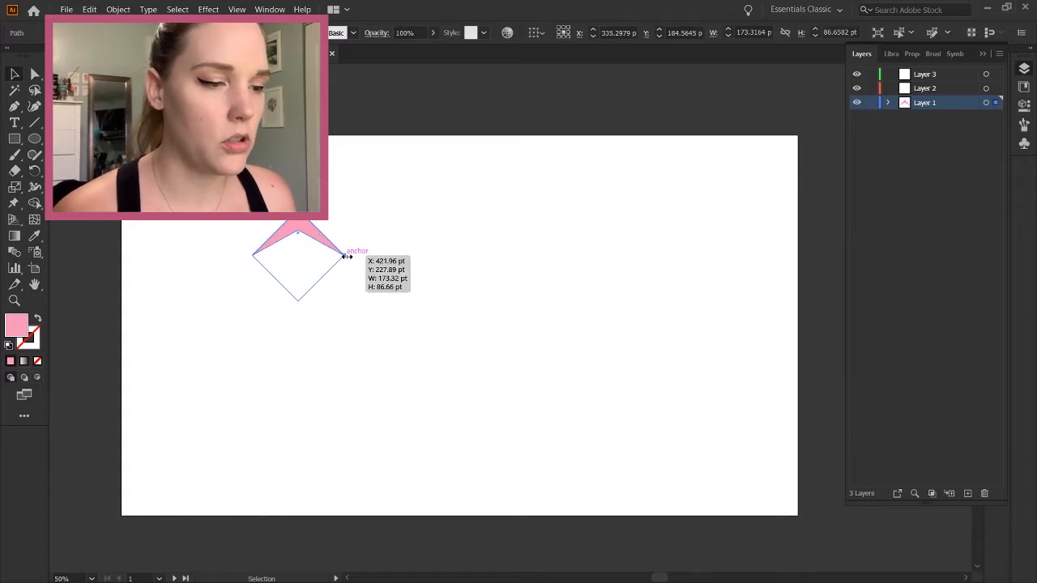
left_click_drag(346, 257, 346, 257)
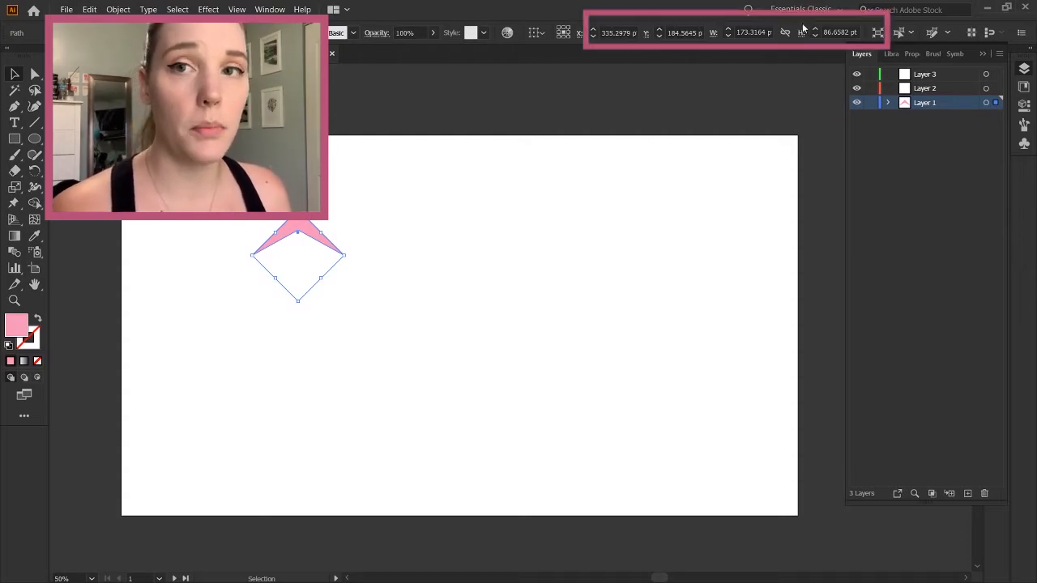
left_click(343, 256)
left_click_drag(343, 256, 311, 247)
left_click(335, 280)
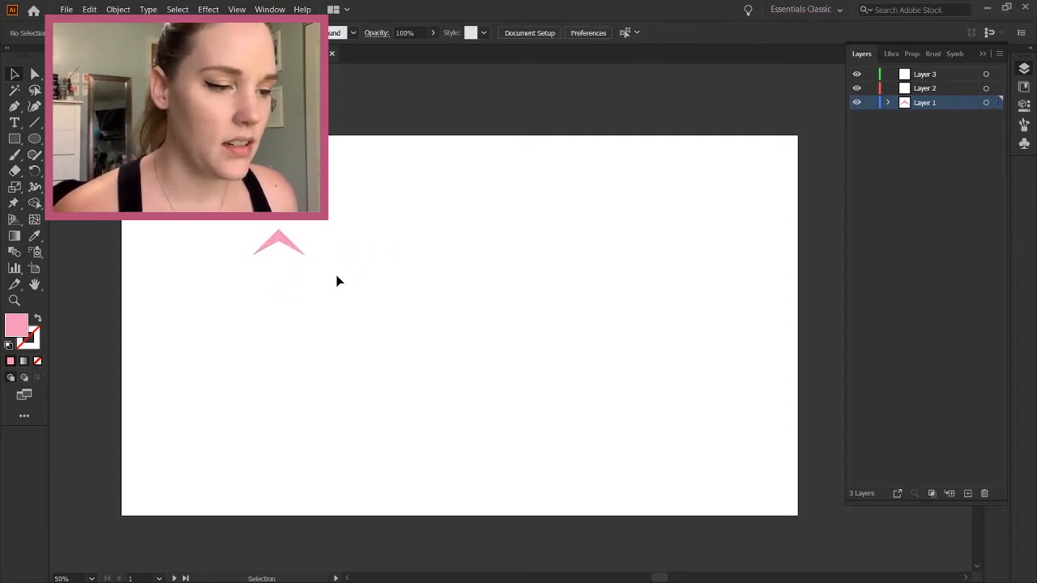
Draw a 1280 x 720 pt rectangle covering the whole artboard.
scroll(496, 232, "left", 2)
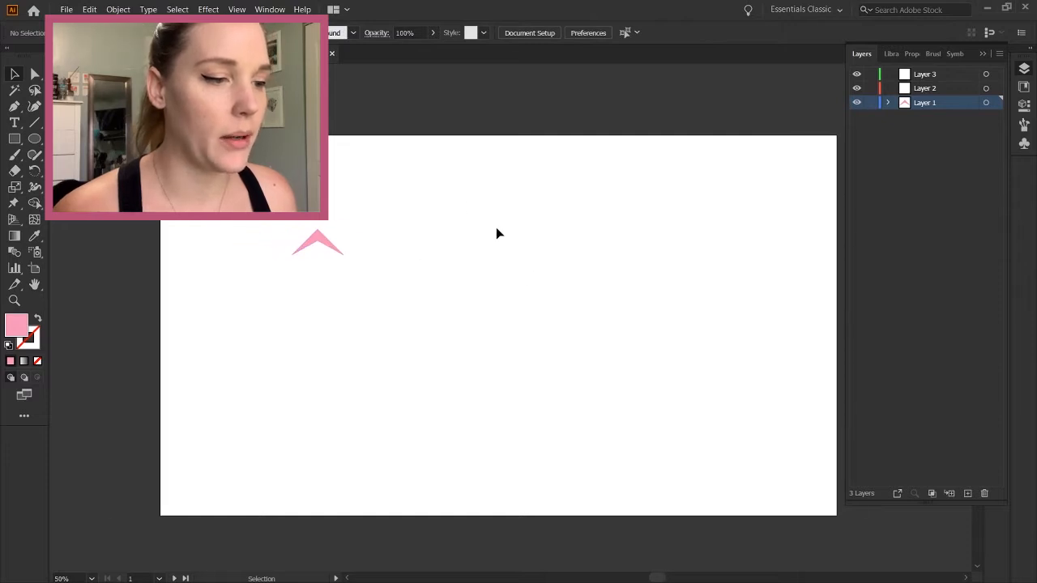
scroll(496, 232, "right", 3)
scroll(498, 233, "right", 2)
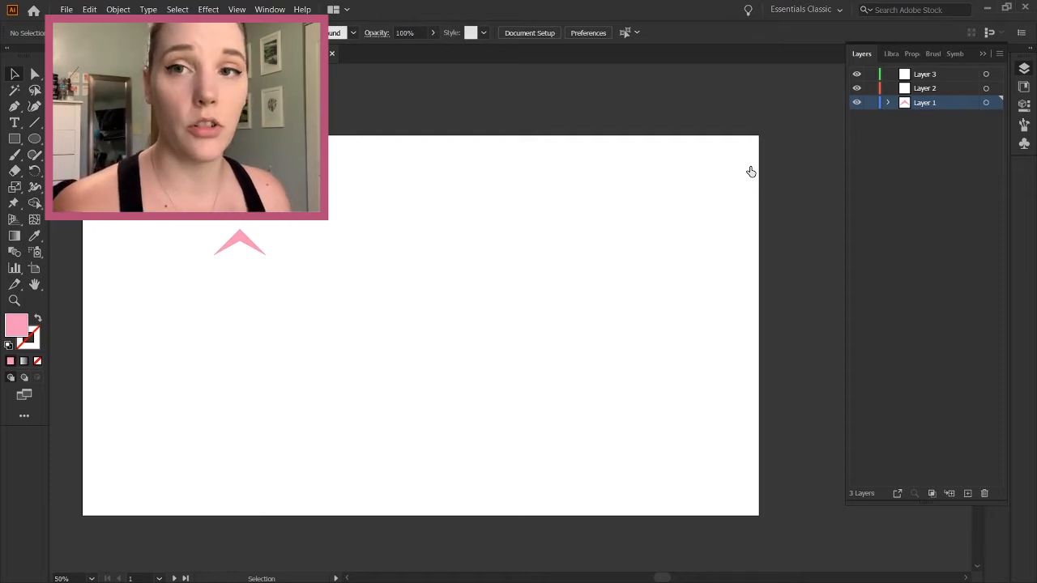
left_click(13, 141)
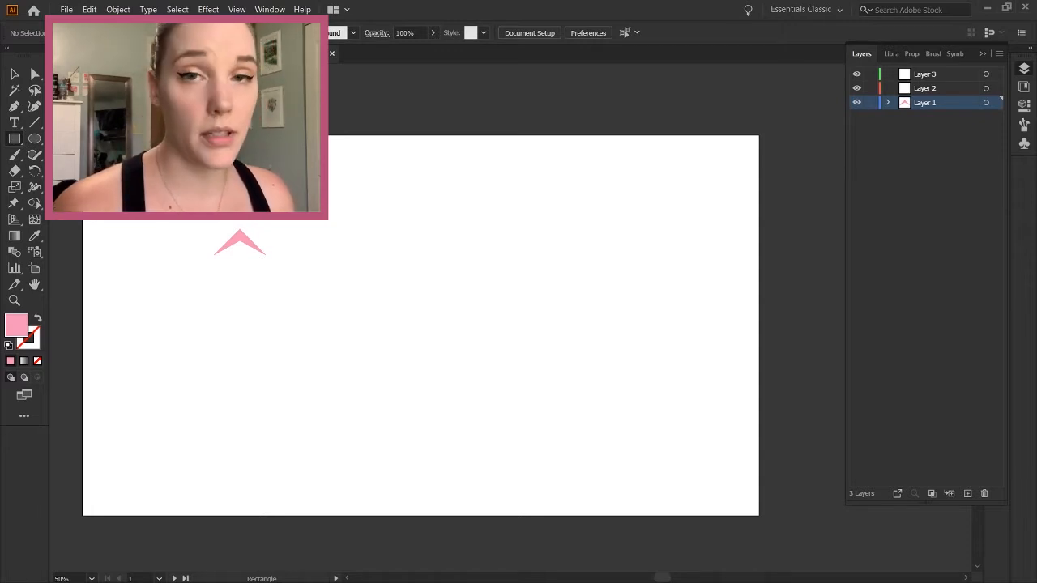
left_click_drag(82, 135, 758, 515)
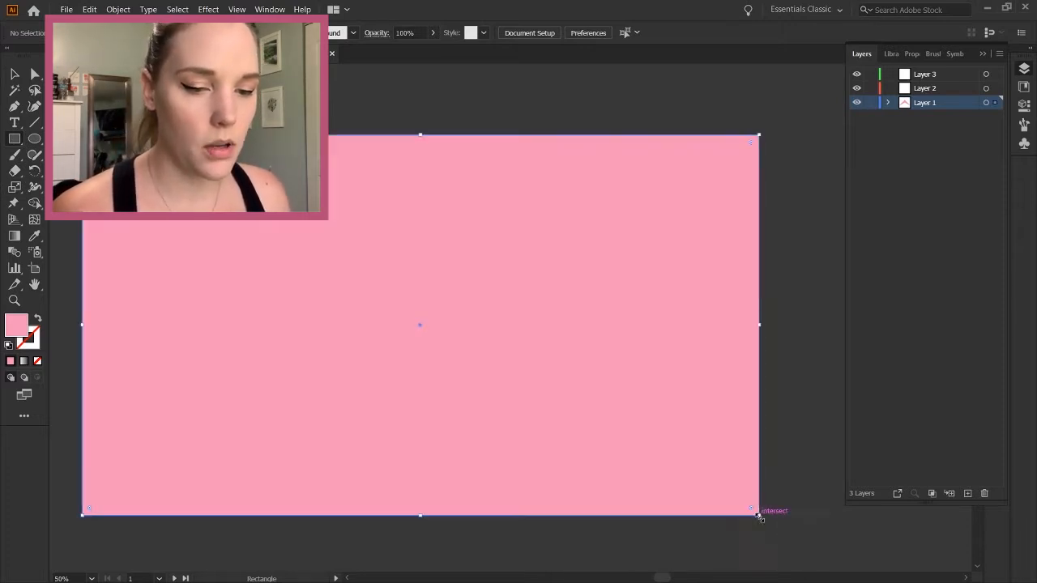
key("v")
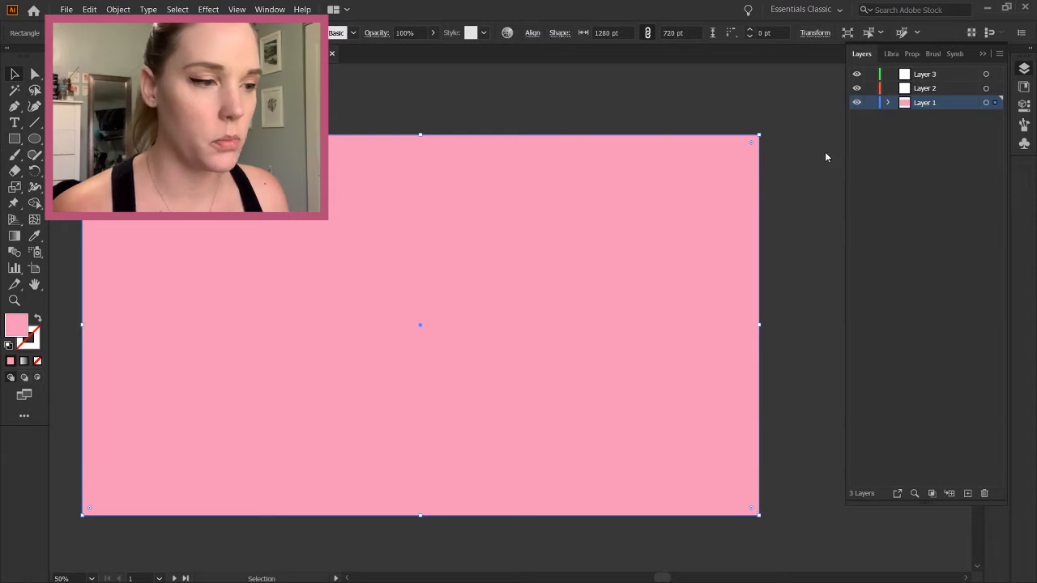
Fill the artboard-sized rectangle with crimson and send it behind the pink chevron.
left_click(716, 181)
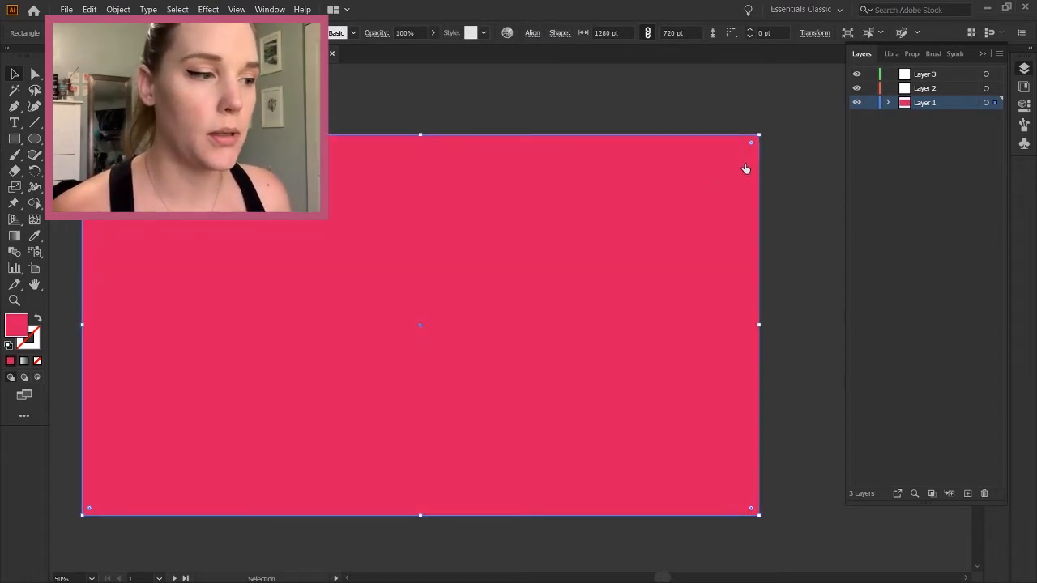
left_click(745, 168)
key("ctrl+c")
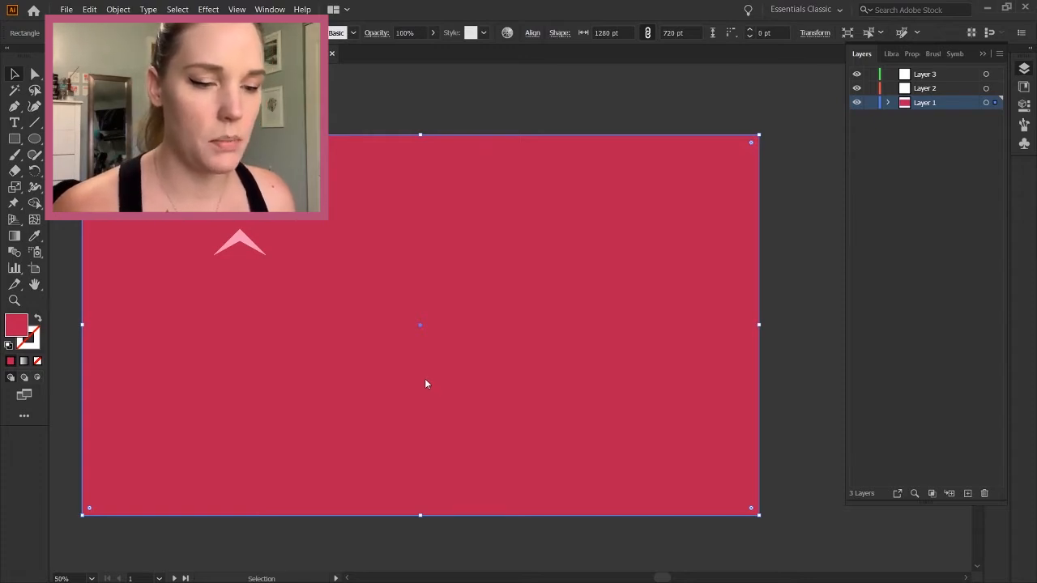
left_click(329, 114)
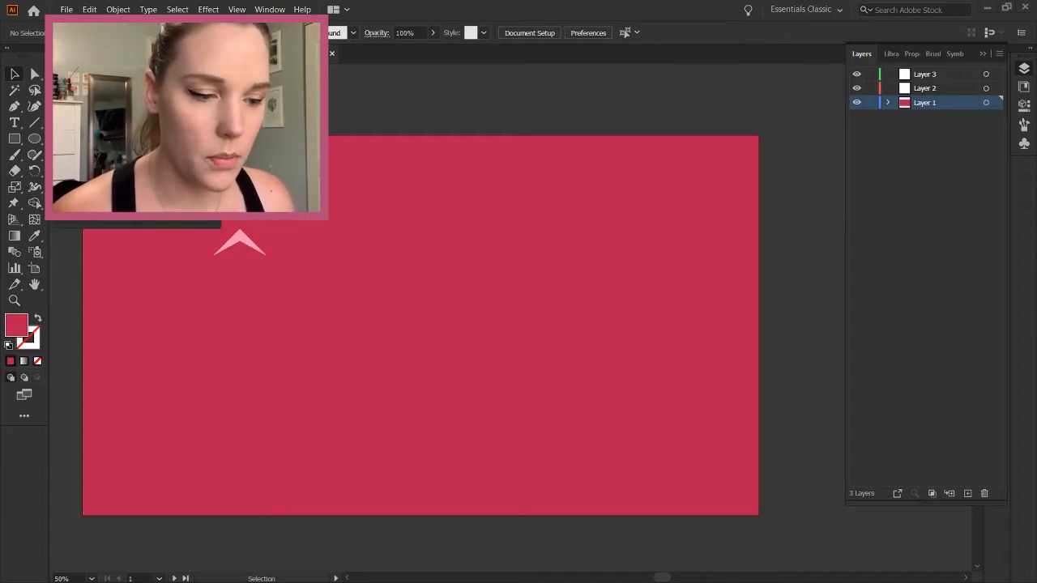
Place the Swatches panel beside the Layers panel and apply a linear gradient fill to the chevron.
left_click_drag(146, 80, 769, 53)
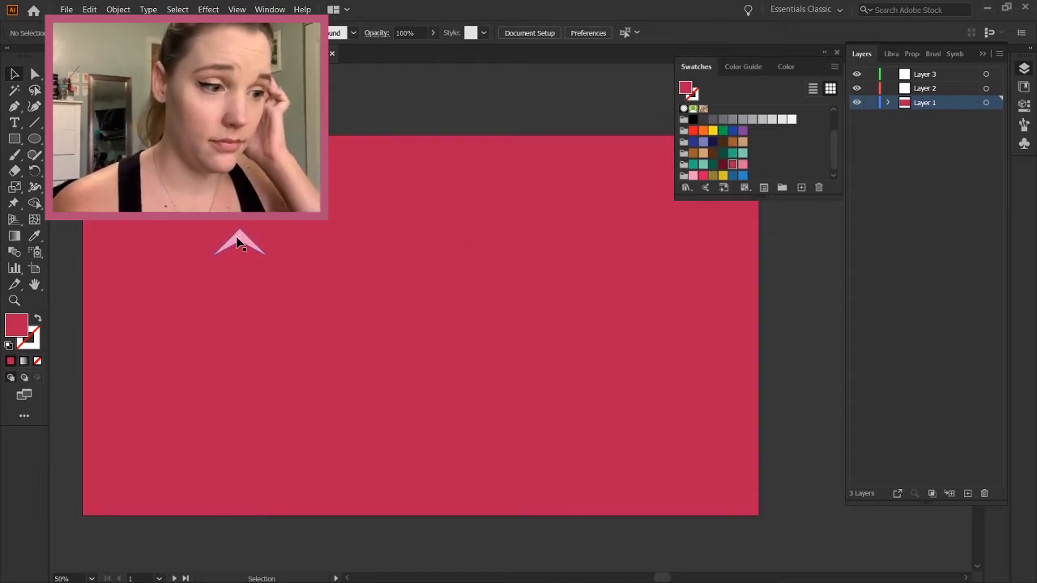
left_click(240, 243)
key("z")
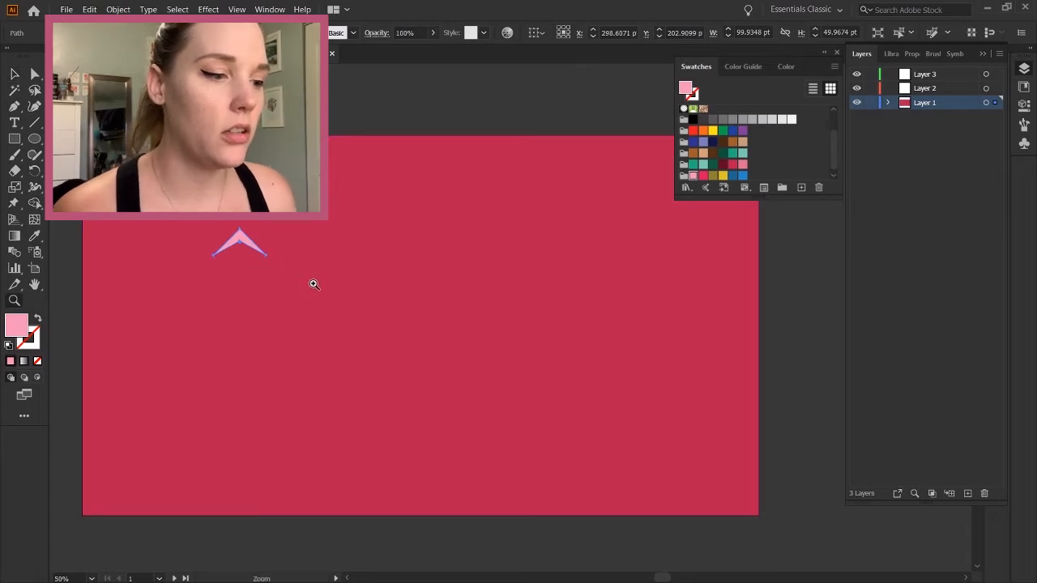
left_click_drag(313, 283, 456, 305)
scroll(459, 310, "left", 4)
left_click_drag(365, 229, 379, 231)
scroll(379, 231, "up", 3)
key("v")
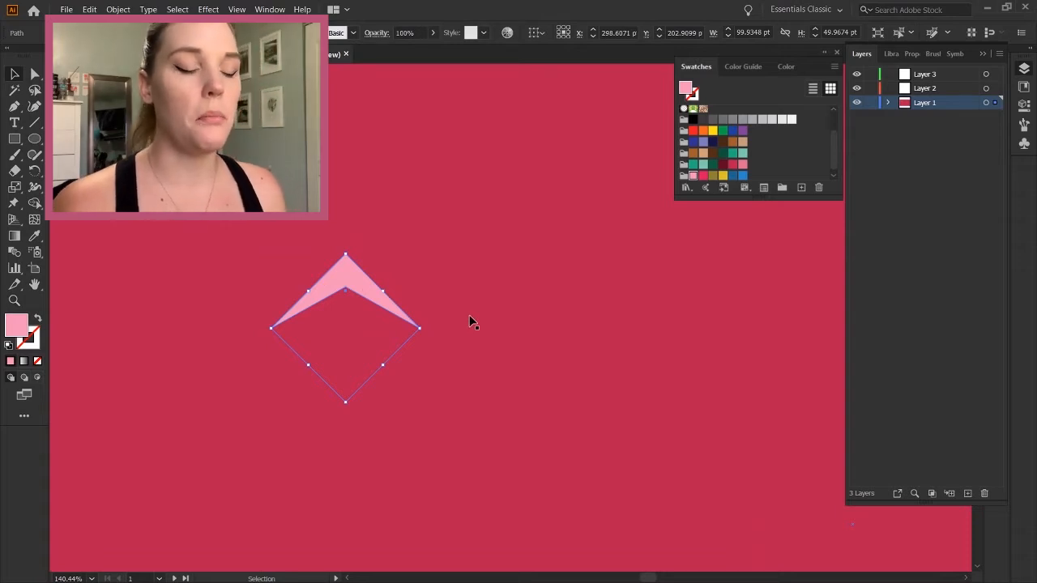
left_click(913, 54)
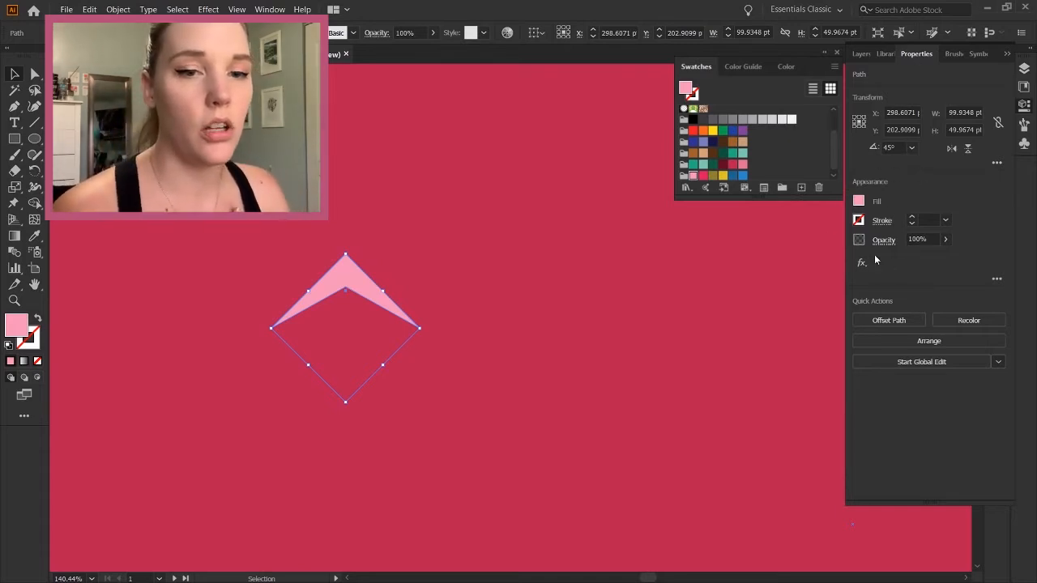
key("g")
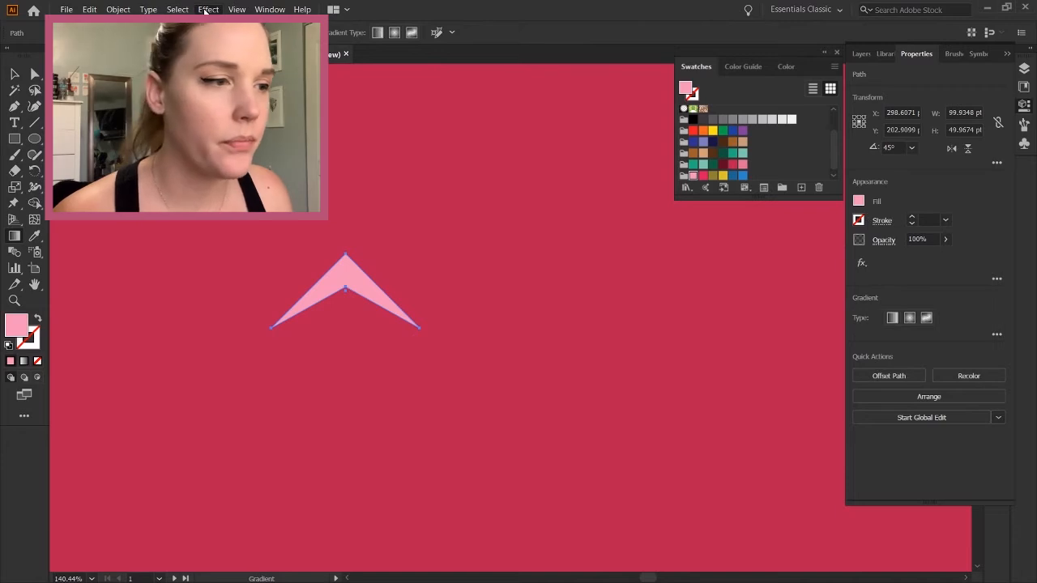
type("gradient")
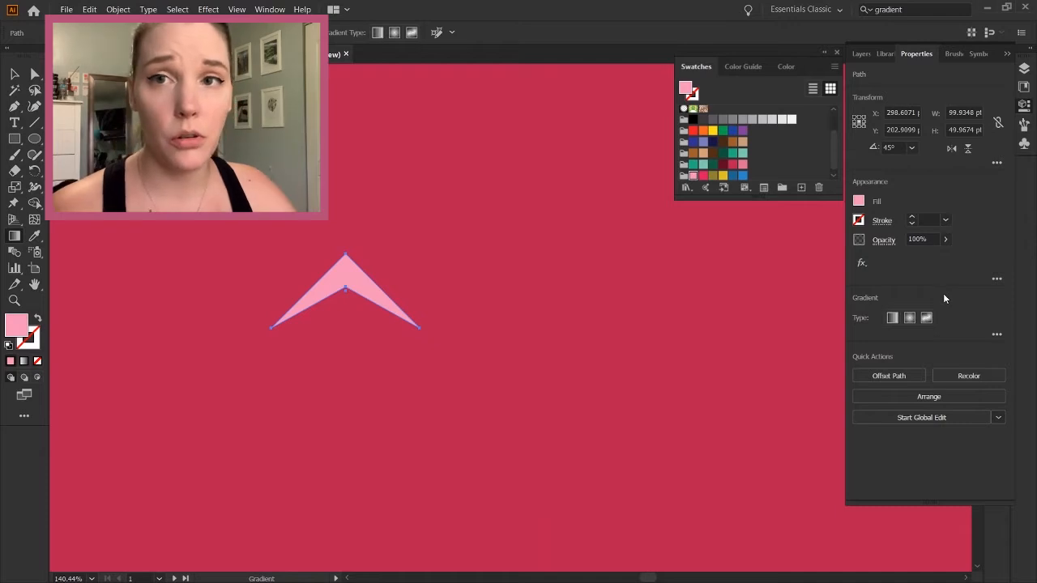
left_click(892, 318)
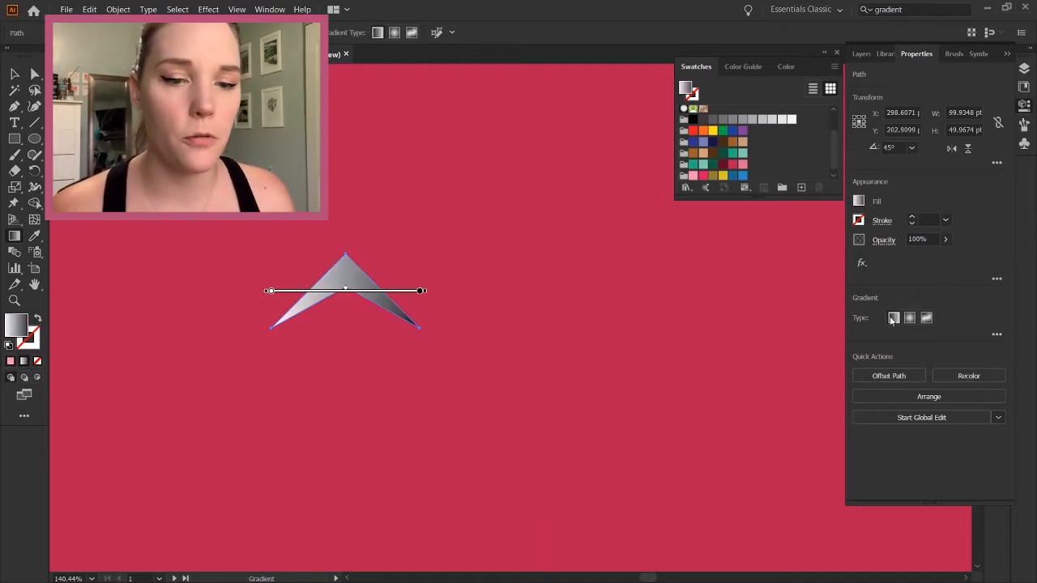
Colour both end stops of the chevron's gradient light pink and add a crimson stop near the middle.
left_click(418, 290)
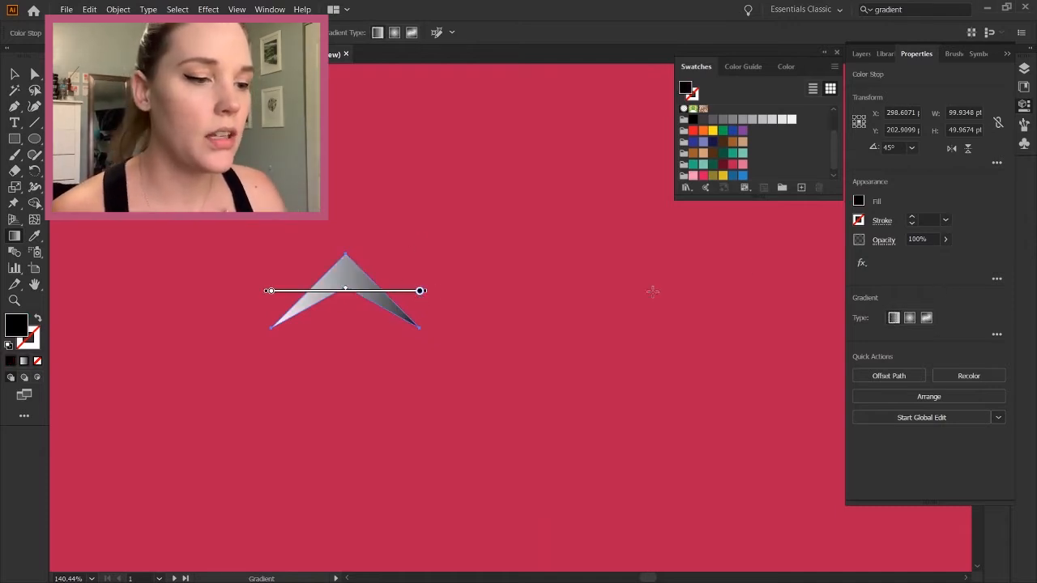
left_click(693, 176)
left_click(351, 292)
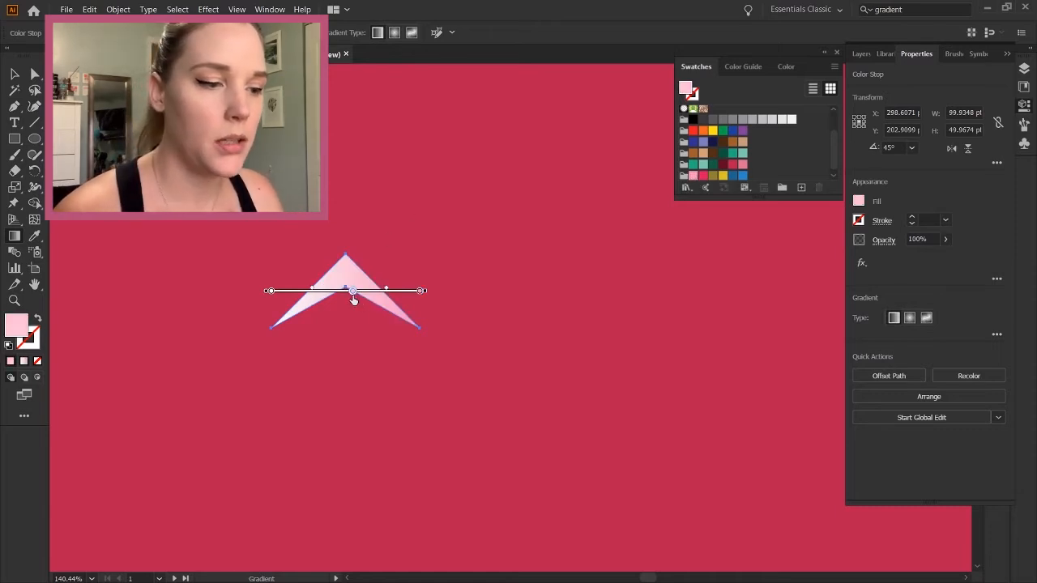
left_click(732, 167)
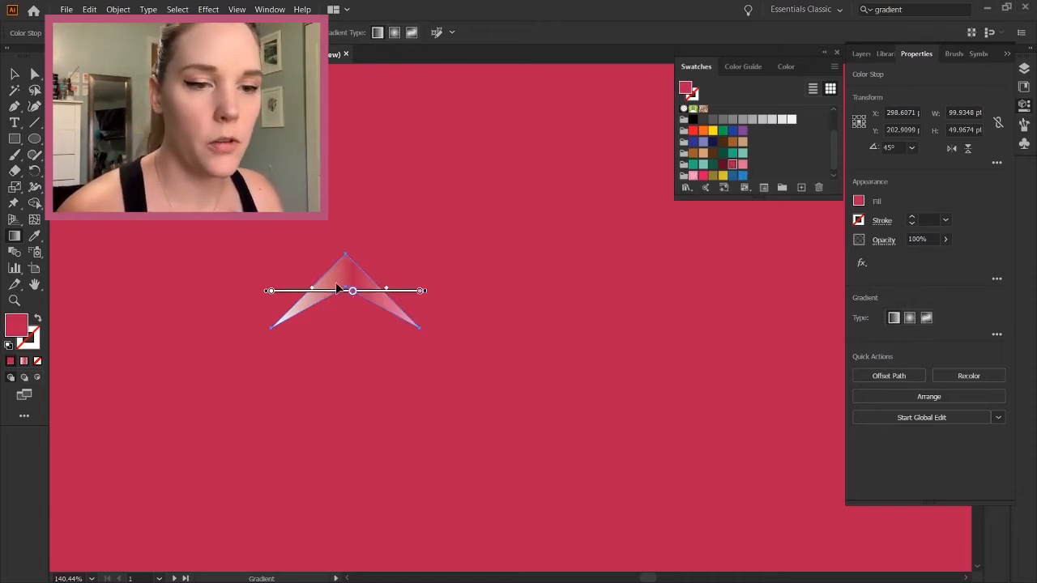
left_click(271, 291)
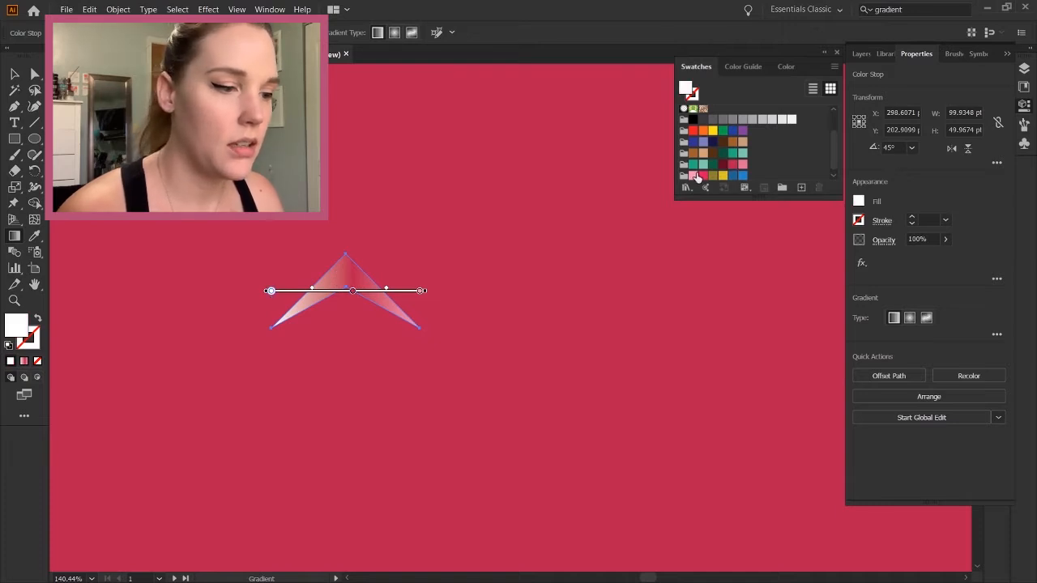
left_click(693, 176)
left_click(15, 74)
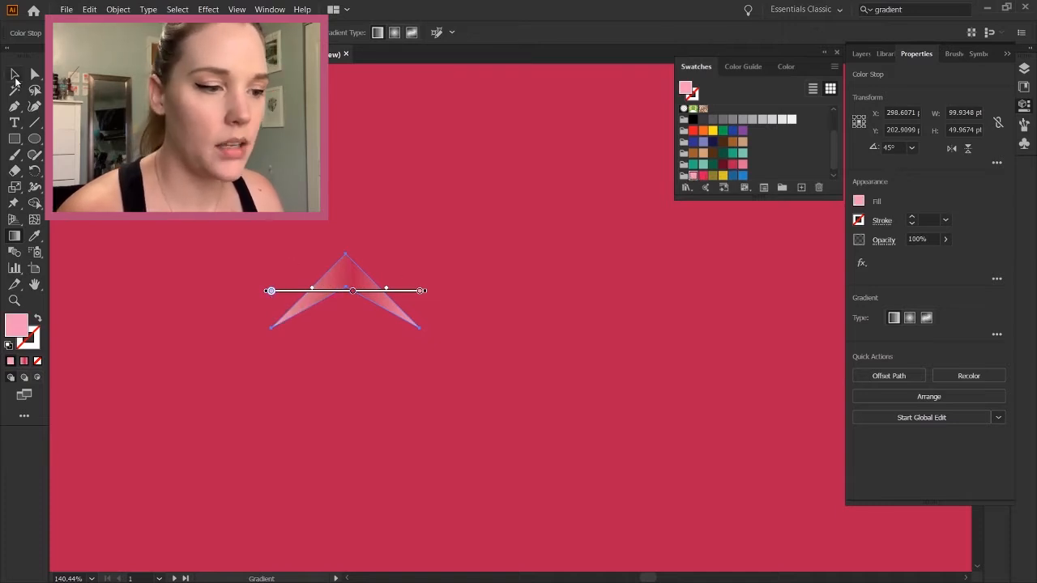
key("ctrl+shift+a")
key("z")
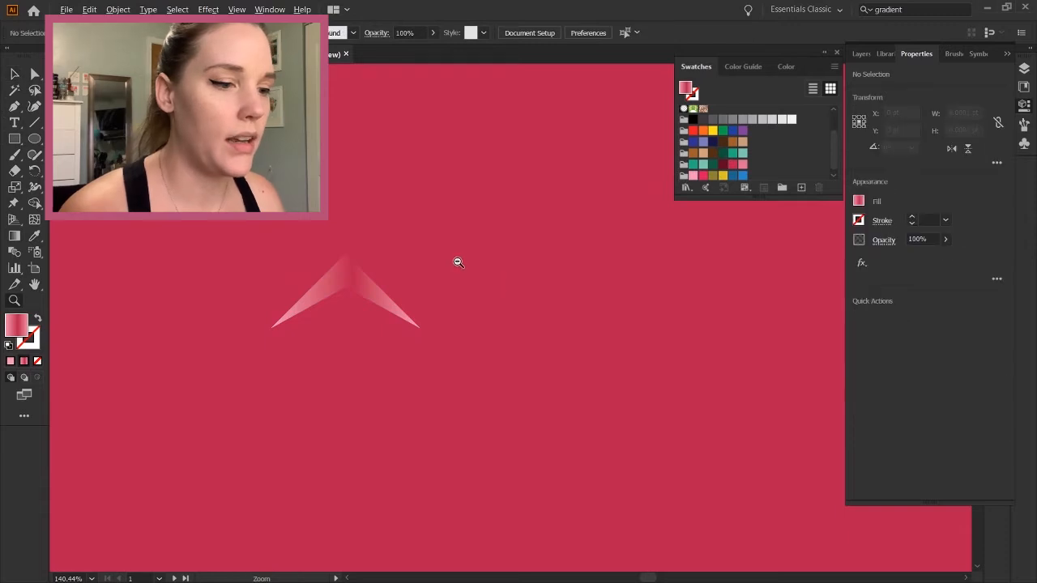
Move the crimson stop to the exact centre of the chevron's gradient and deselect the shape.
left_click(457, 262, "alt")
left_click(456, 261, "alt")
left_click(529, 393)
left_click(530, 319)
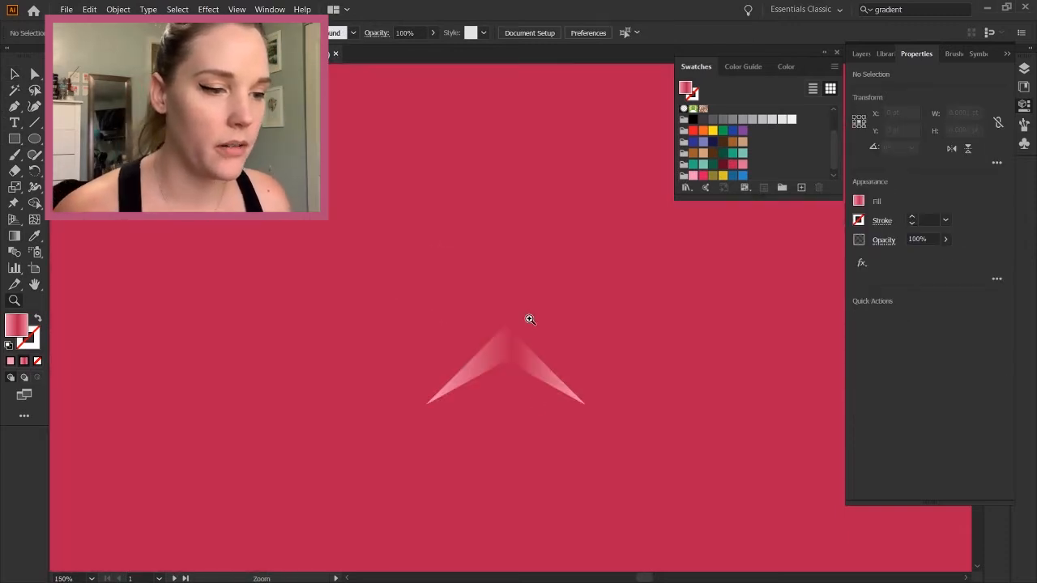
left_click(562, 364)
key("v")
left_click(502, 357)
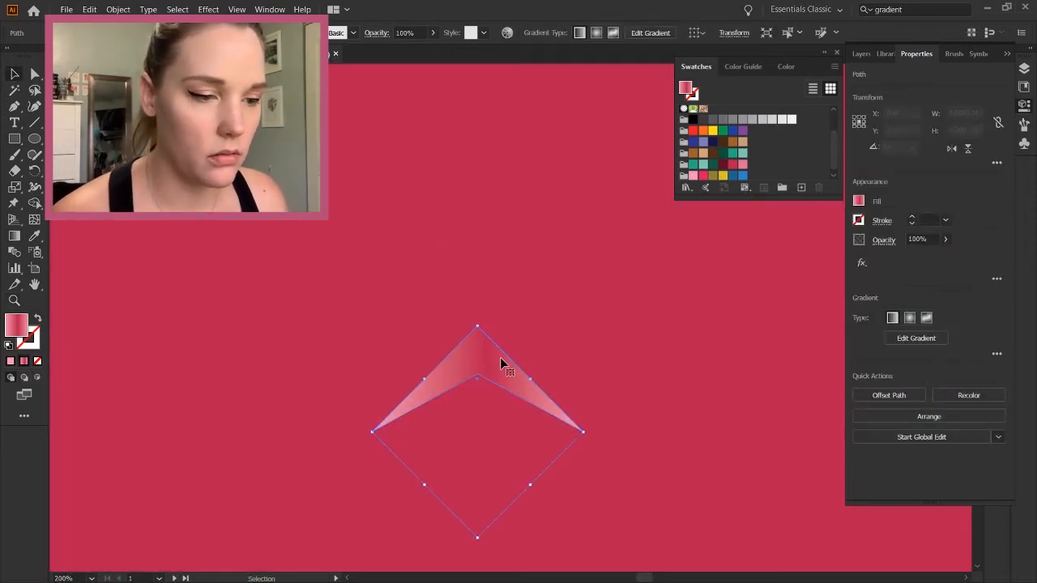
left_click(928, 346)
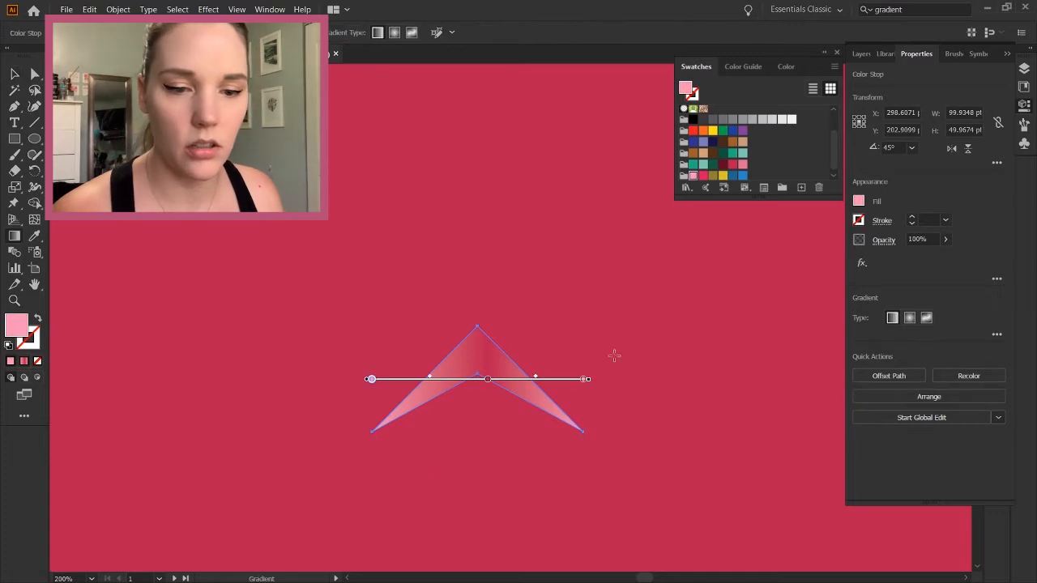
left_click(489, 381)
left_click_drag(488, 381, 478, 381)
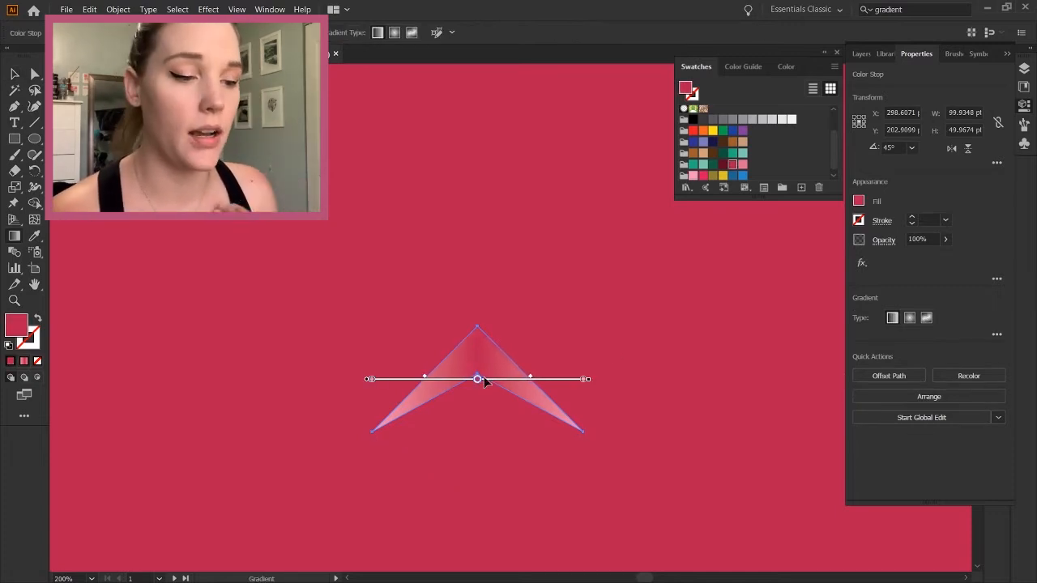
left_click(14, 72)
key("ctrl+shift+a")
key("z")
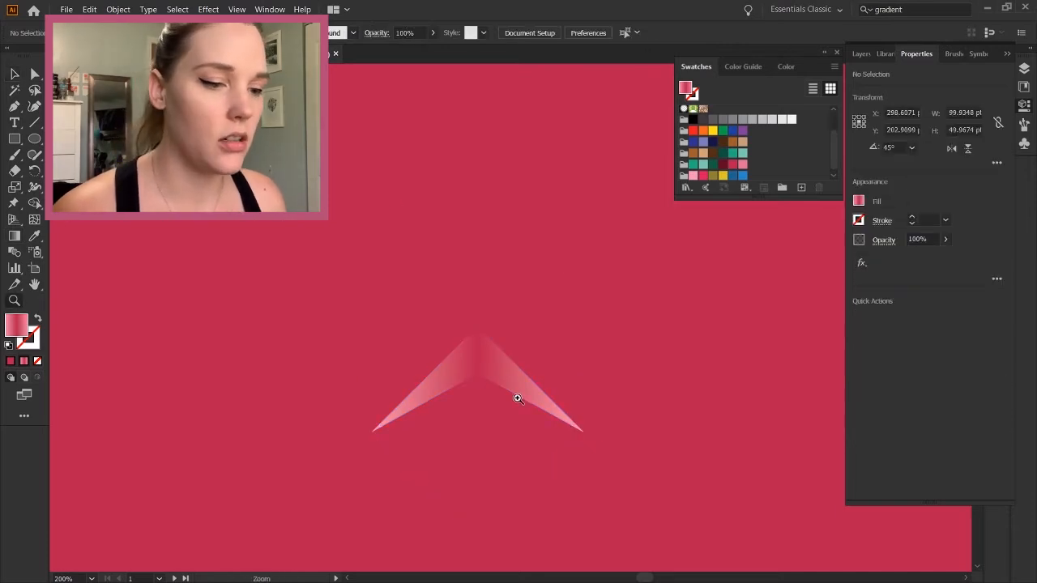
left_click(517, 398, "alt")
left_click(518, 397, "alt")
left_click(518, 398, "alt")
left_click(518, 398, "alt")
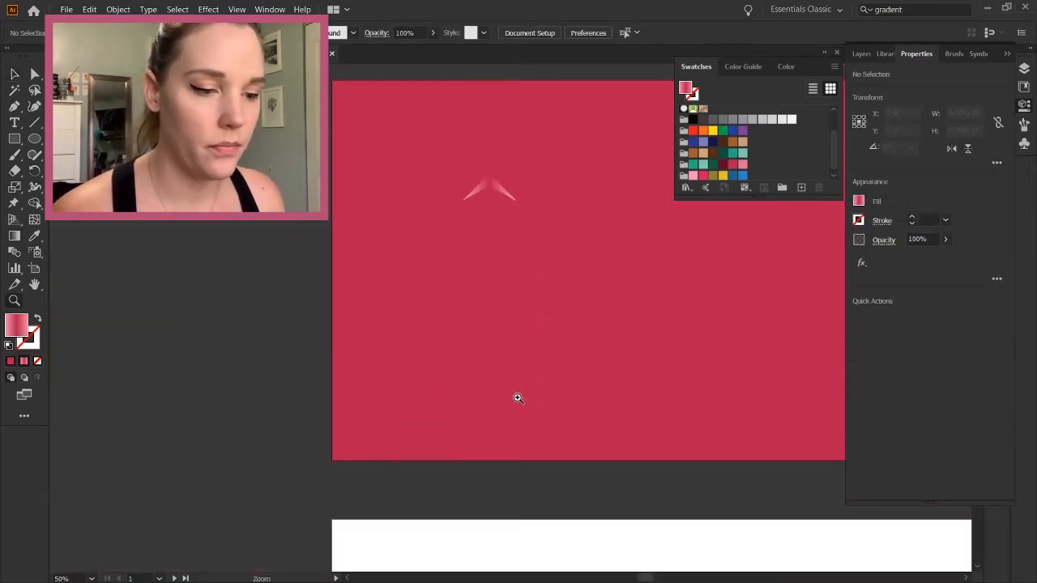
scroll(518, 398, "right", 2)
scroll(517, 398, "up", 1)
scroll(518, 398, "down", 1)
scroll(518, 398, "down", 1)
left_click(397, 253)
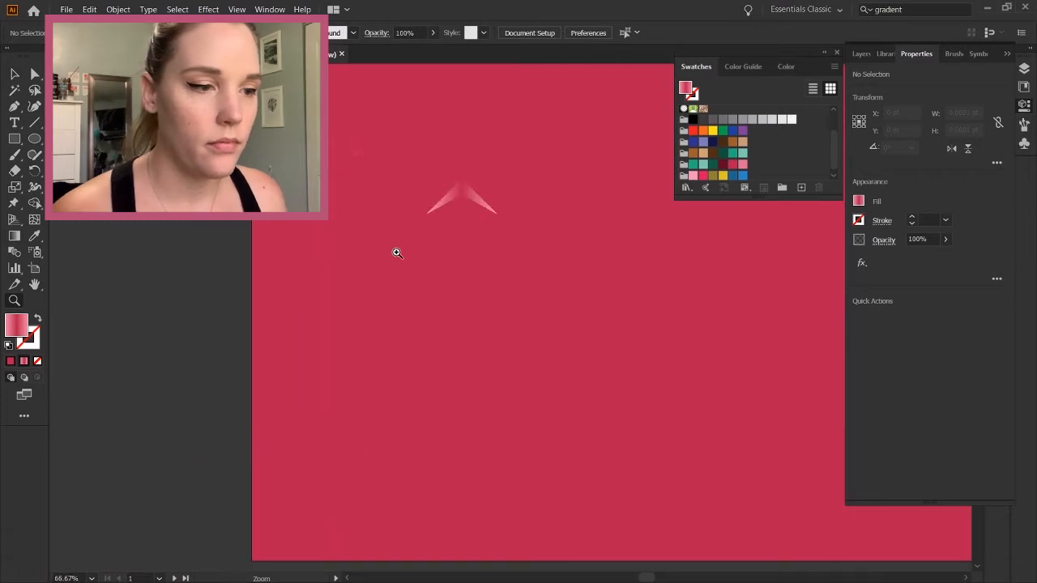
left_click(520, 335)
left_click(504, 186)
scroll(504, 186, "up", 3)
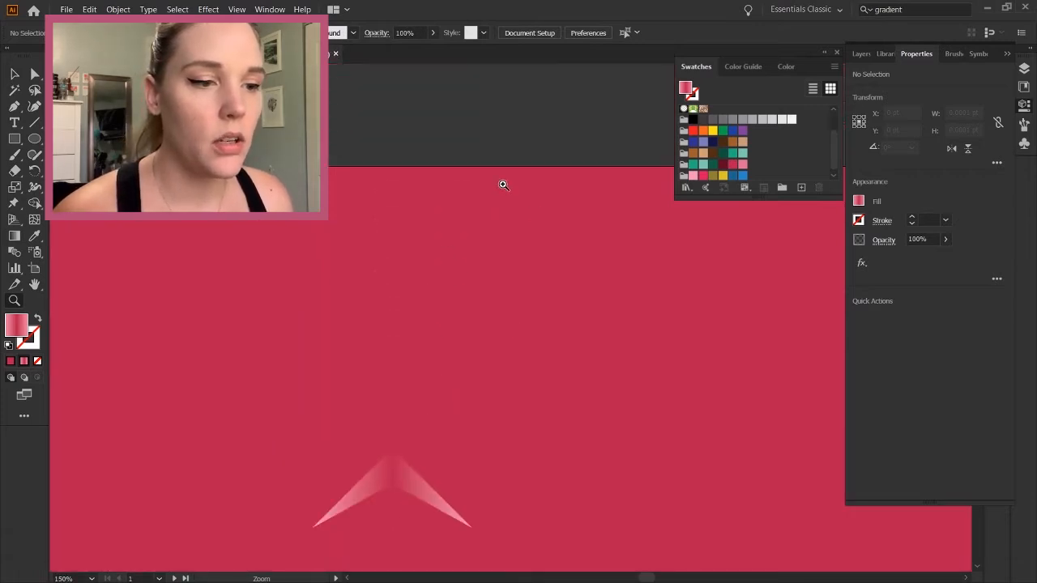
scroll(504, 185, "down", 2)
Move the chevron slightly to X 297.2454, Y 213.1227 pt and copy it.
key("v")
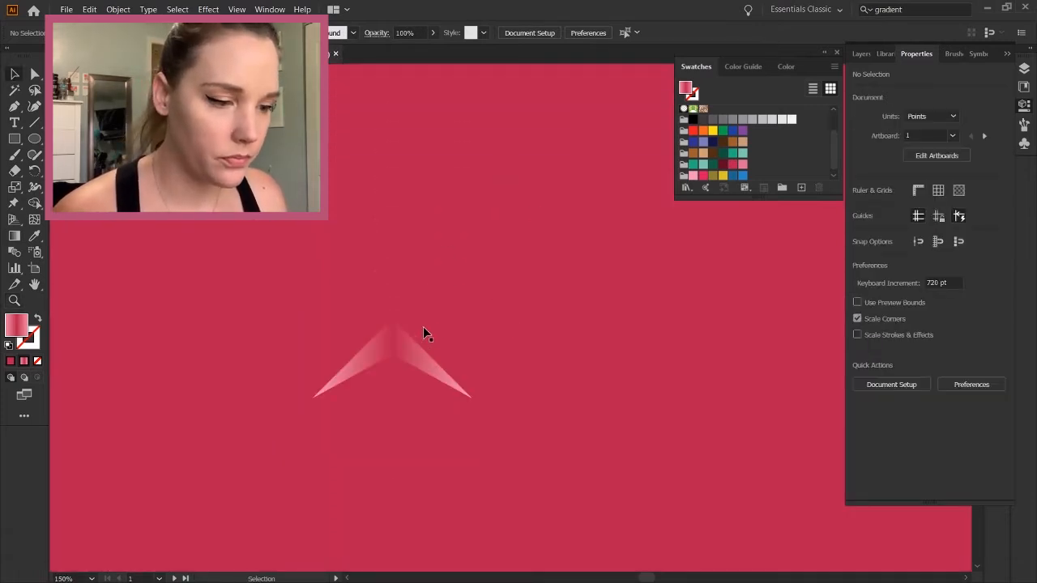
left_click(393, 351)
left_click_drag(403, 344, 402, 359)
key("ctrl+c")
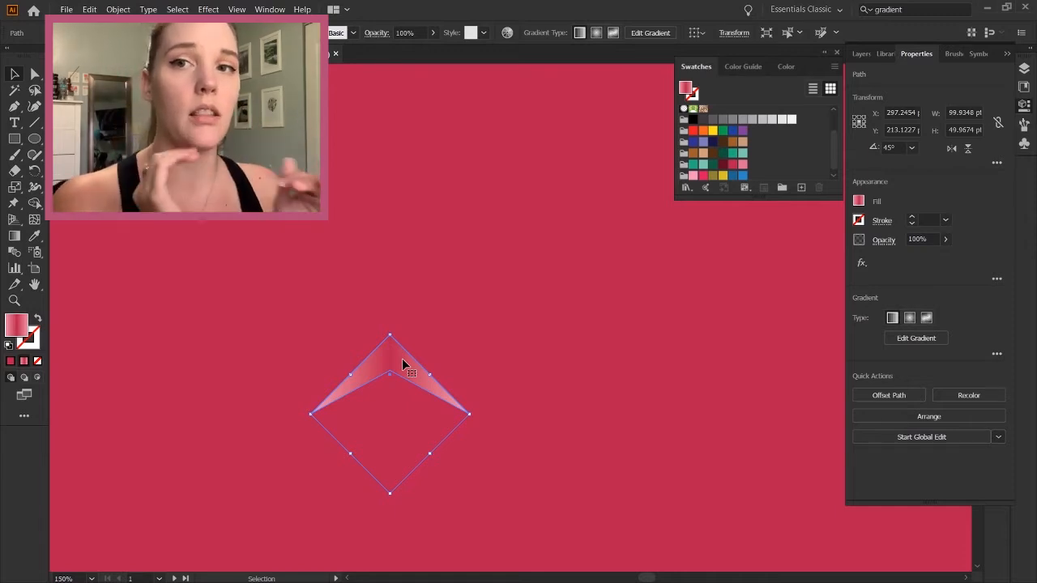
Try to rotate the chevron itself 90° about its top anchor point and undo the rotation.
left_click(34, 172)
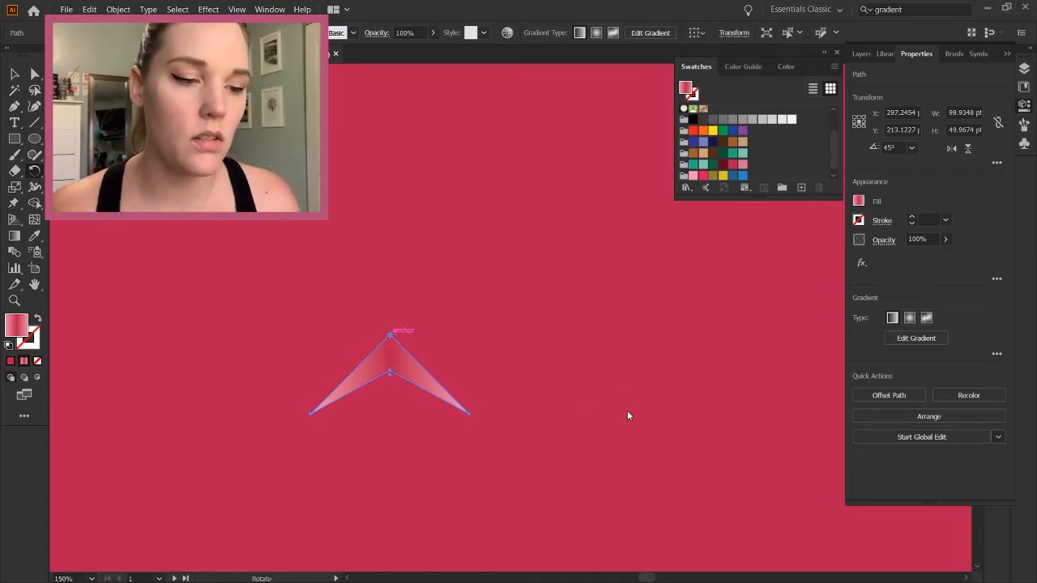
left_click(540, 451)
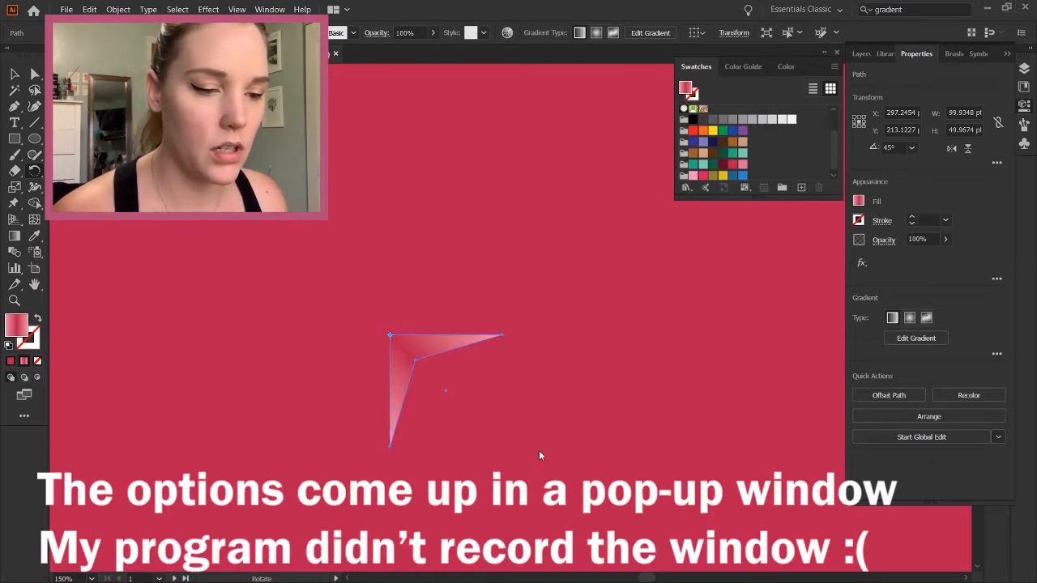
left_click(540, 451)
left_click(539, 452)
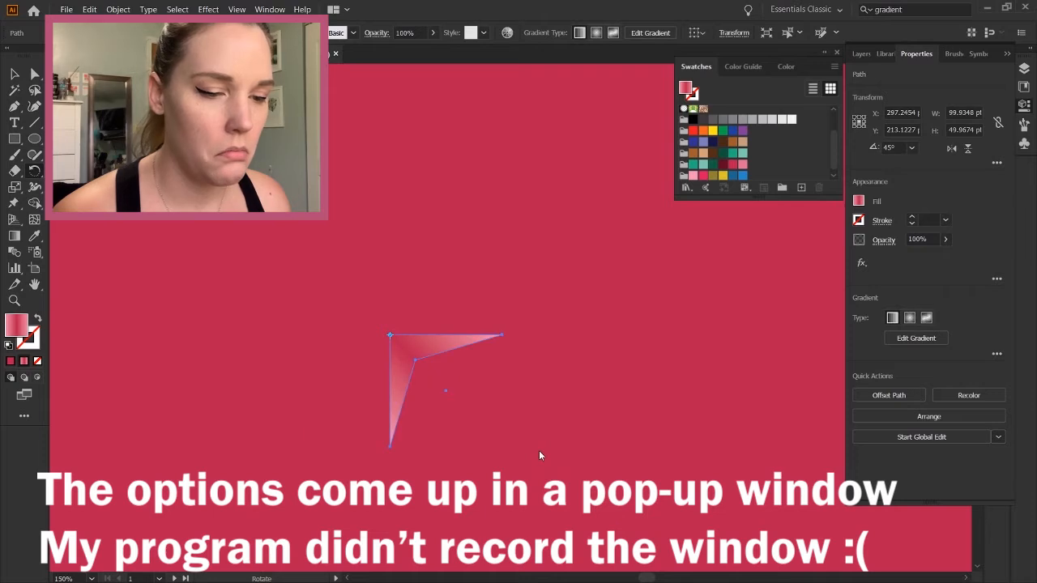
left_click(539, 450)
left_click(538, 450)
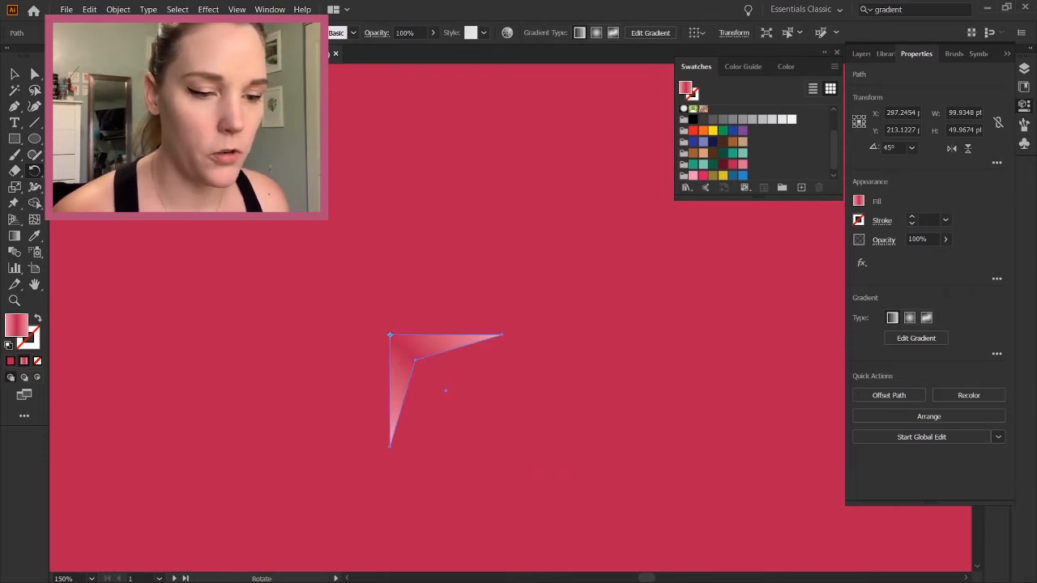
left_click(602, 399)
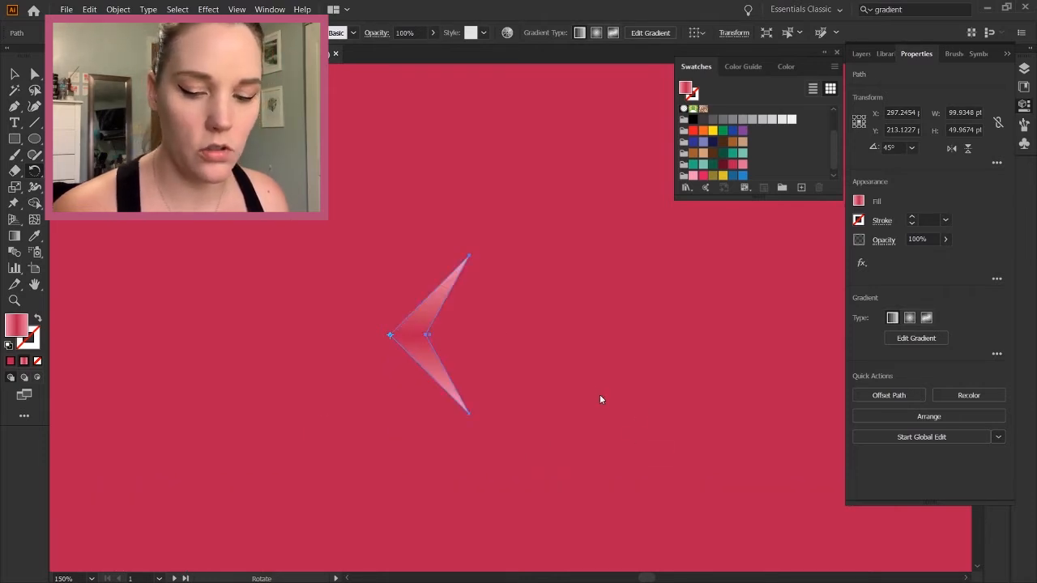
left_click(543, 451)
left_click(543, 451)
left_click(543, 451)
left_click(543, 451)
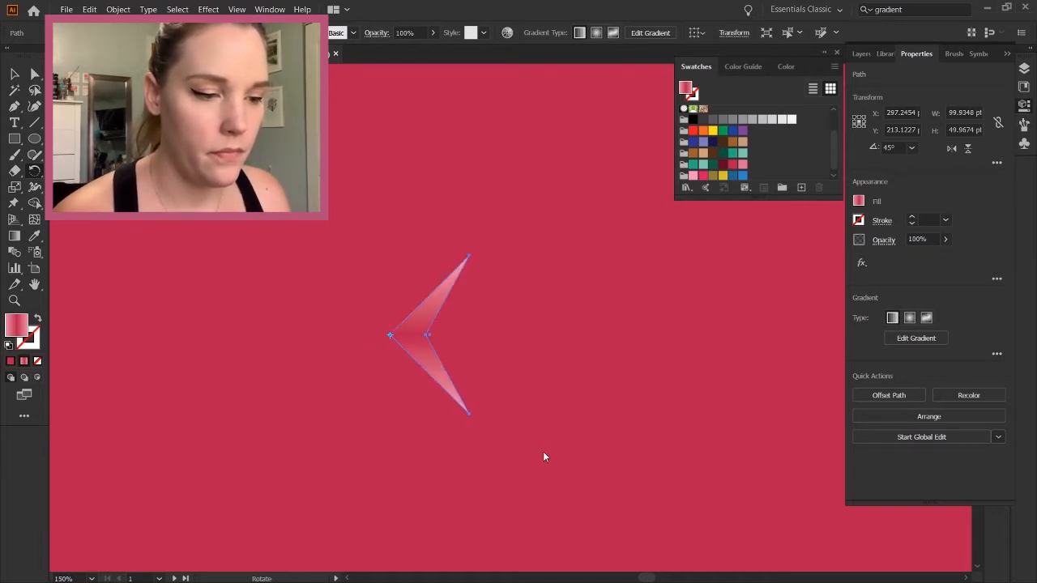
left_click(644, 488)
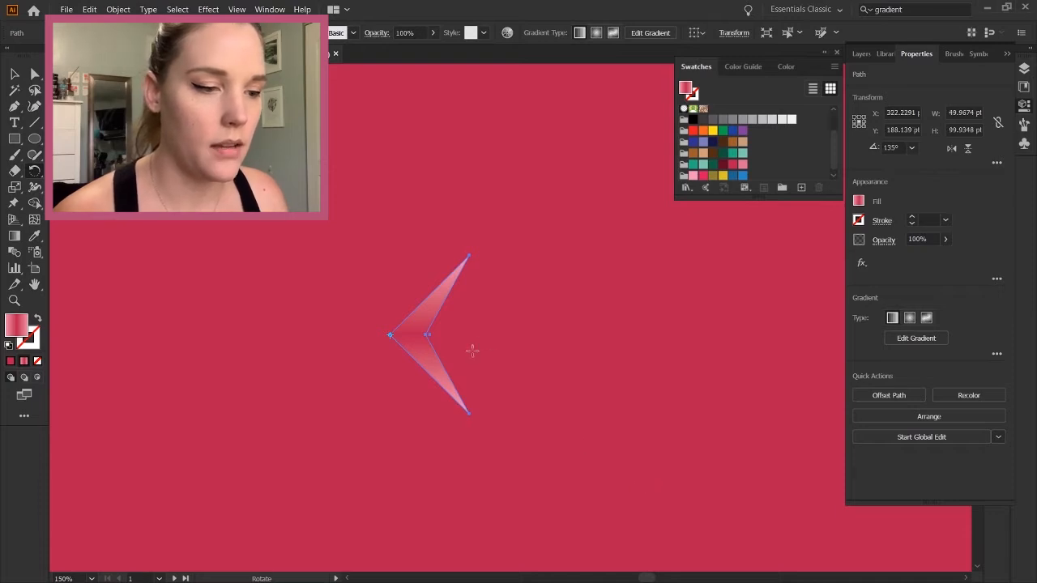
key("ctrl+z")
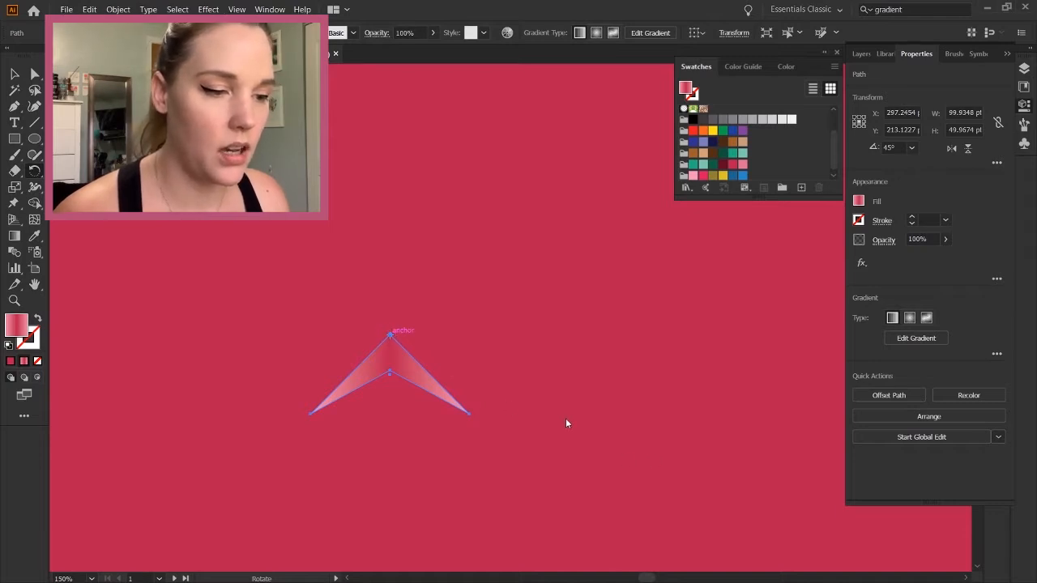
Create a copy of the chevron rotated 90° about its top anchor point, keeping the original.
key("ctrl+shift+z")
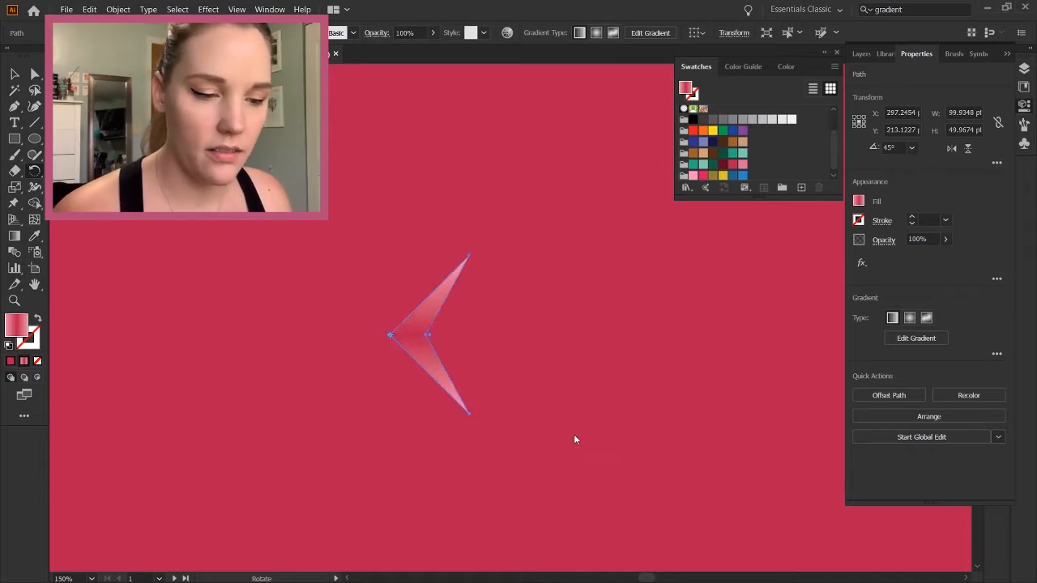
left_click_drag(577, 481, 578, 481)
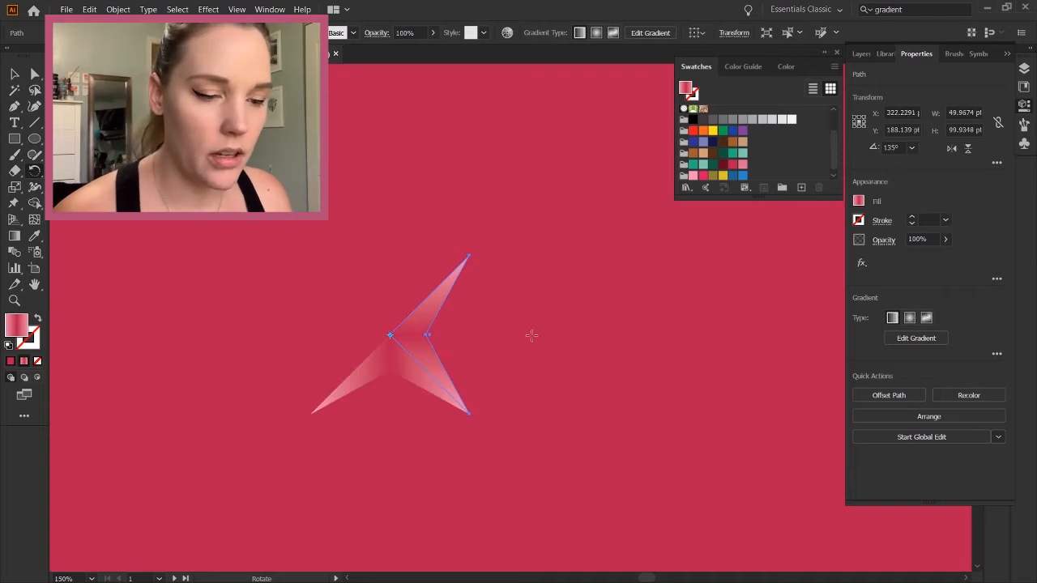
key("v")
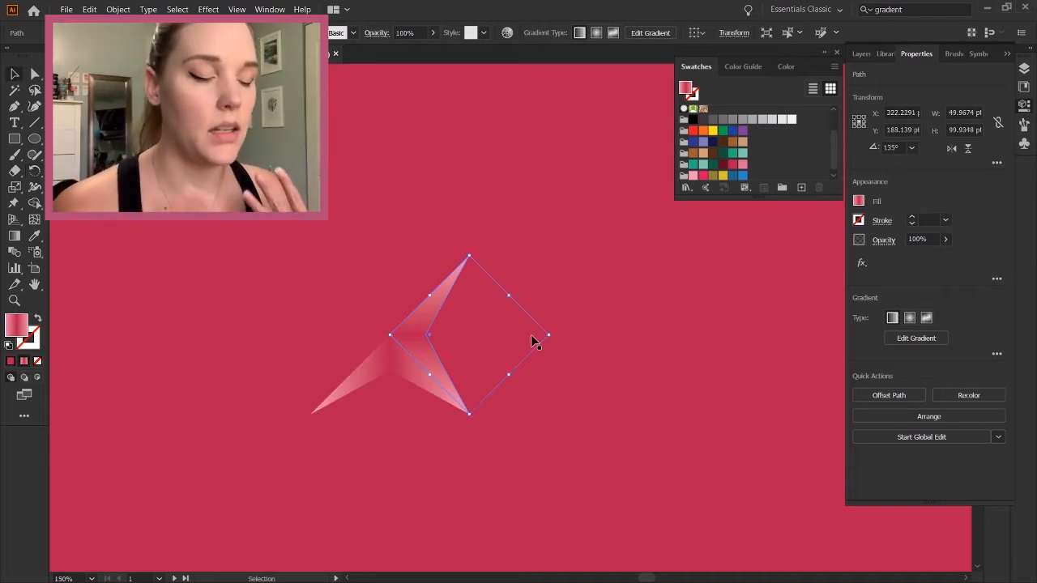
Repeat the rotated copy twice more to complete a four-pointed star of chevrons.
key("a")
key("ctrl+d")
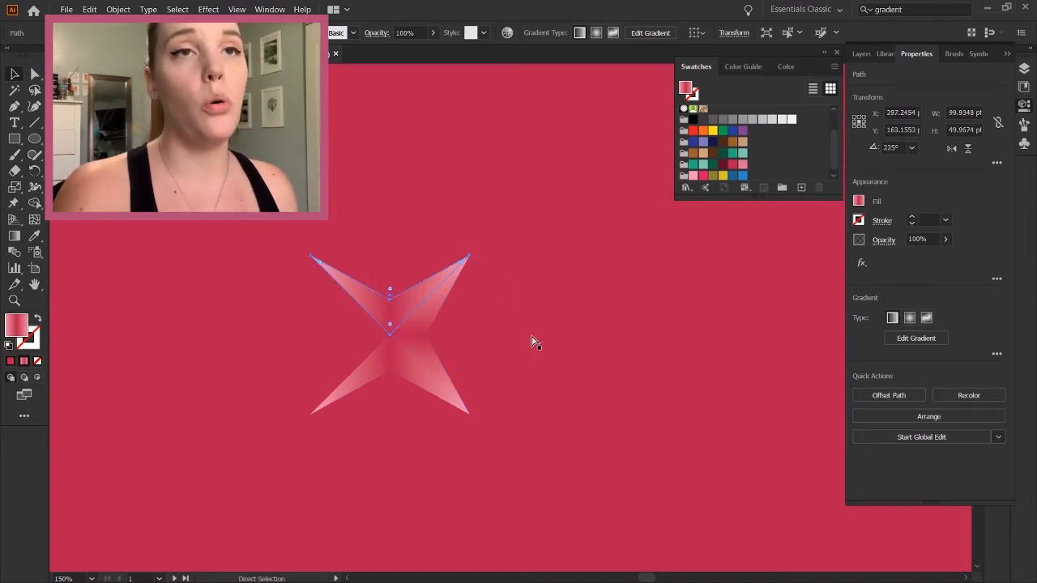
key("ctrl+d")
key("v")
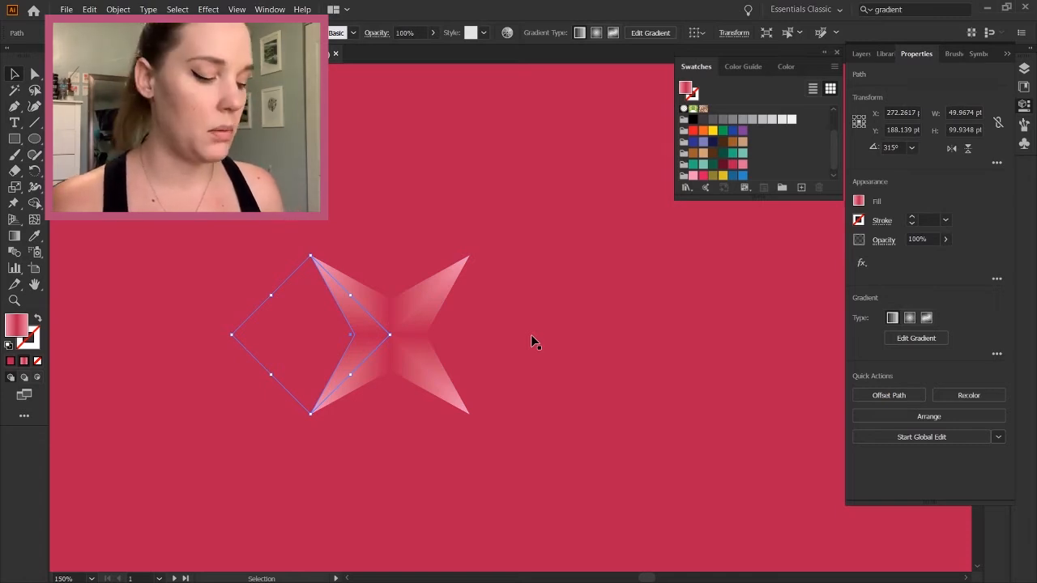
Select all four chevrons of the star and group them.
key("ctrl+shift+a")
key("z")
left_click(484, 330, "alt")
left_click(486, 331, "alt")
key("ctrl+1")
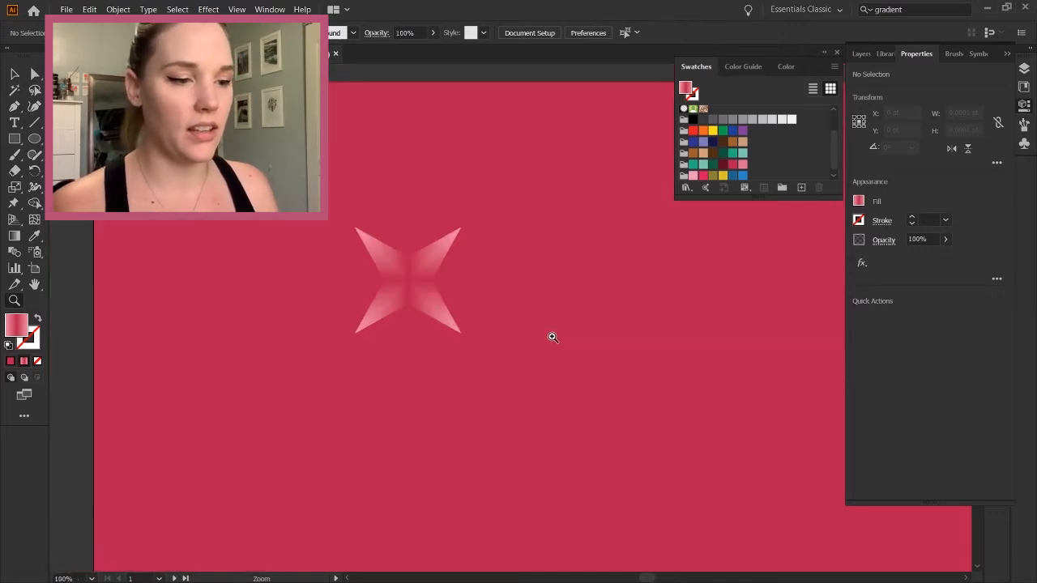
key("v")
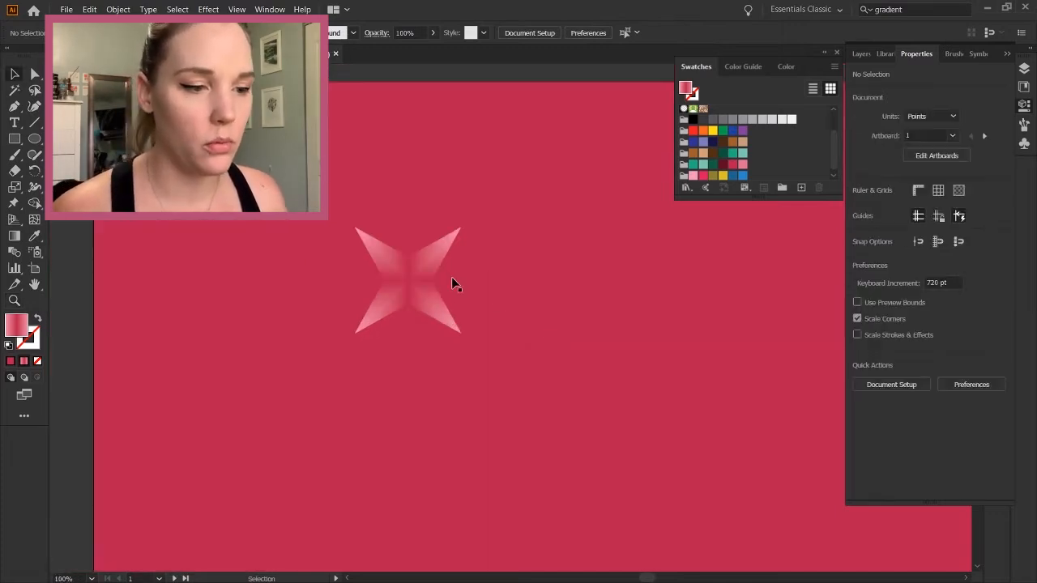
left_click(378, 251)
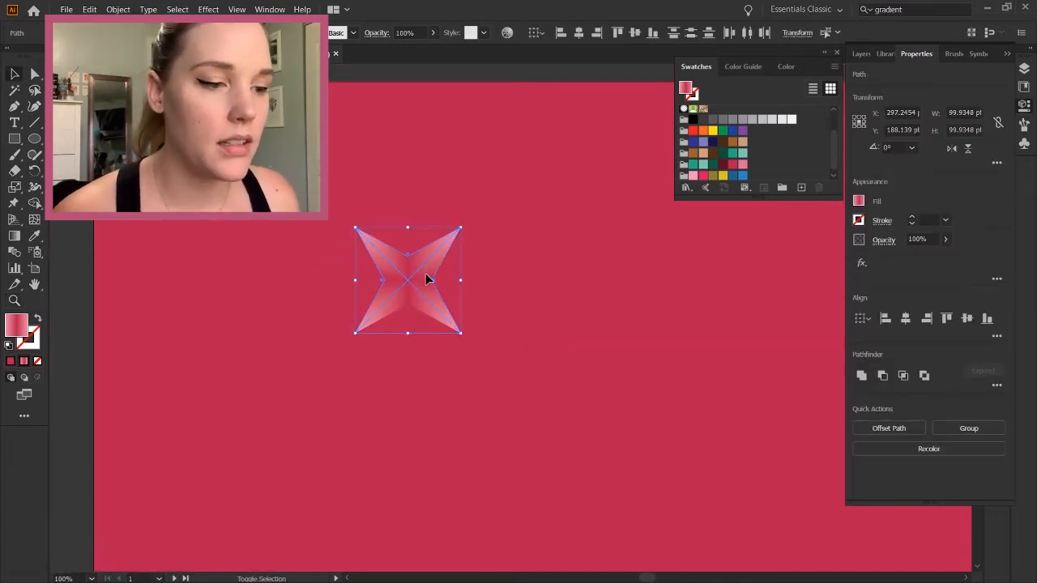
key("ctrl+g")
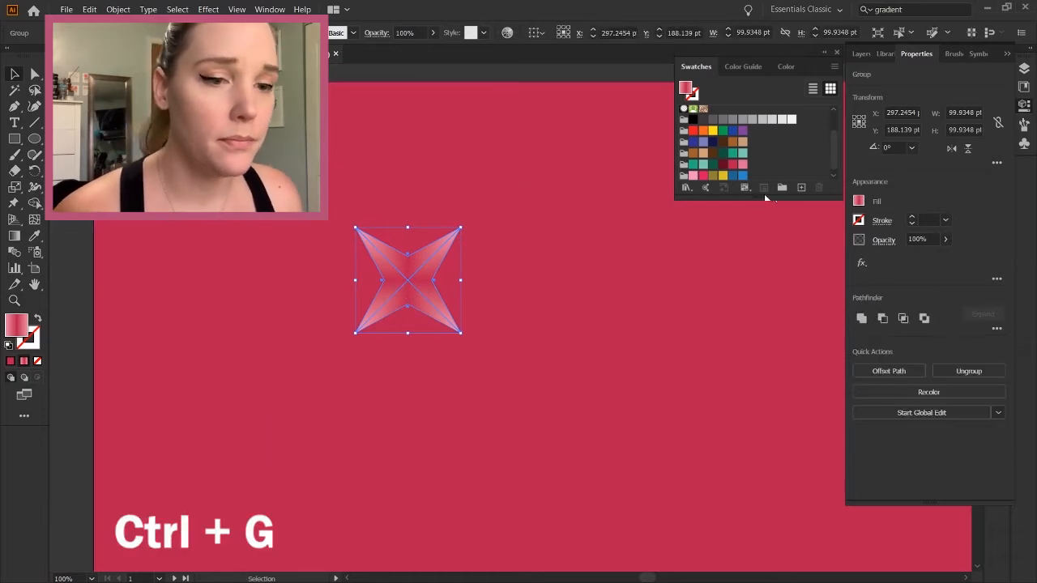
Enlarge the Swatches panel and add the star group to it as a new pattern swatch.
left_click_drag(759, 195, 762, 253)
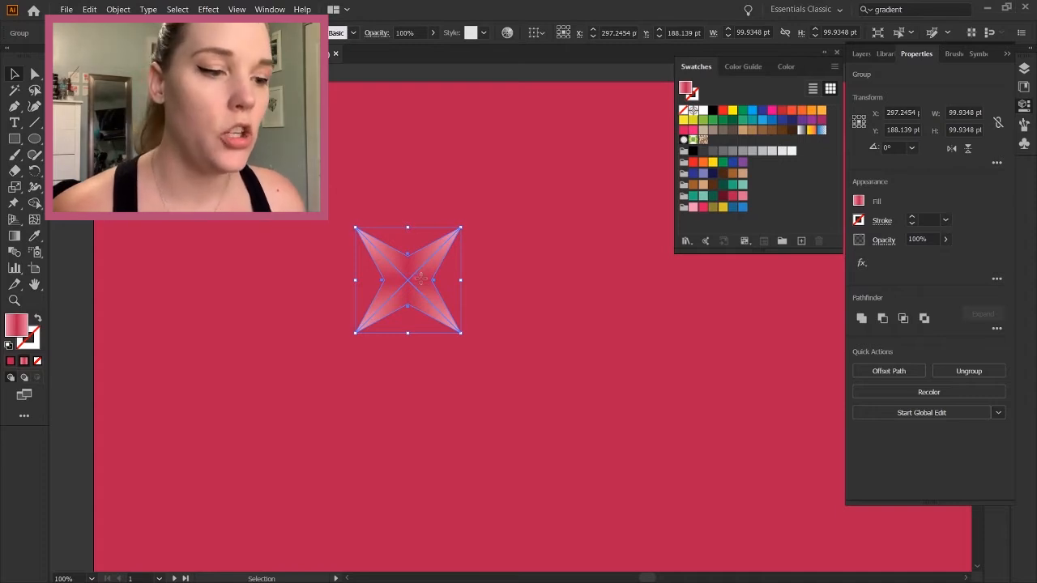
left_click_drag(420, 278, 777, 202)
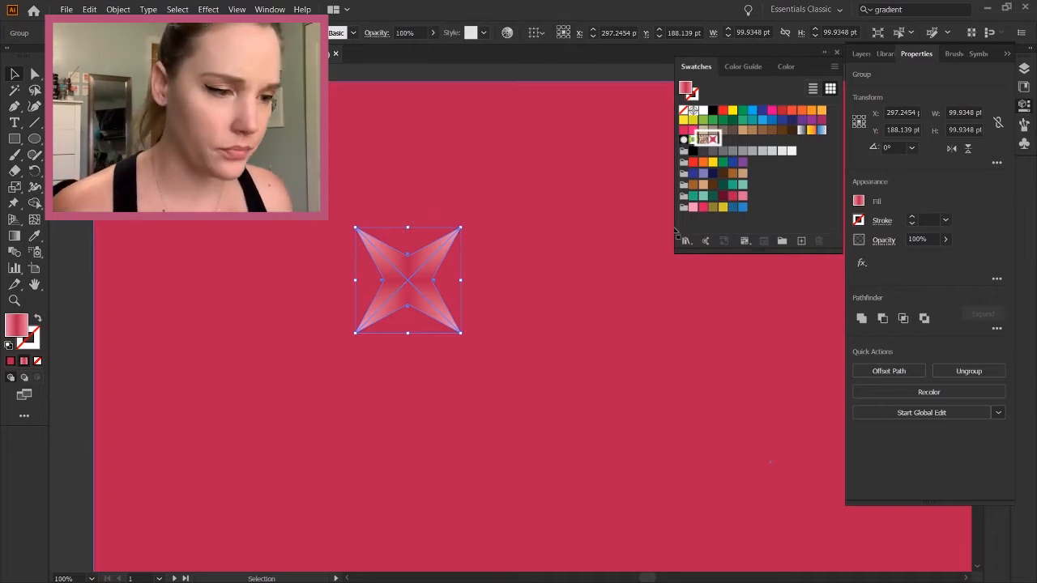
left_click(583, 185)
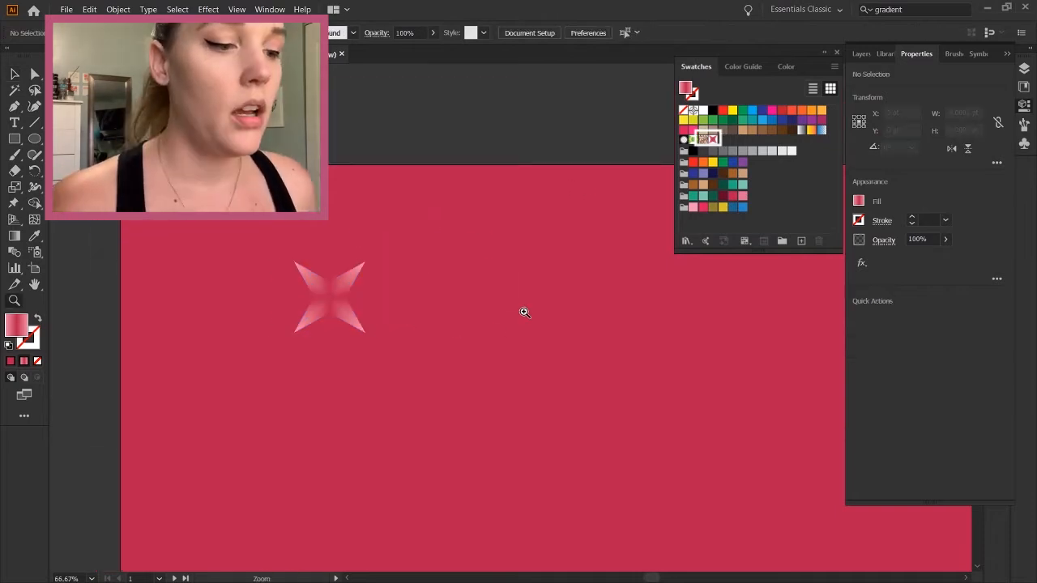
Move the star group off the artboard and fill the background rectangle with the new star pattern swatch.
scroll(524, 312, "right", 5)
scroll(525, 312, "right", 4)
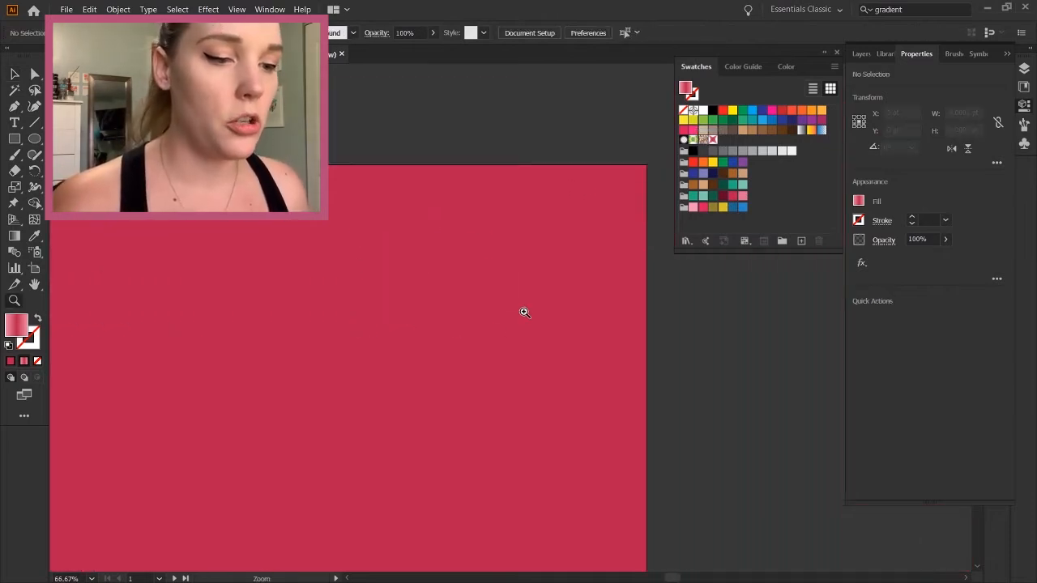
left_click(514, 277)
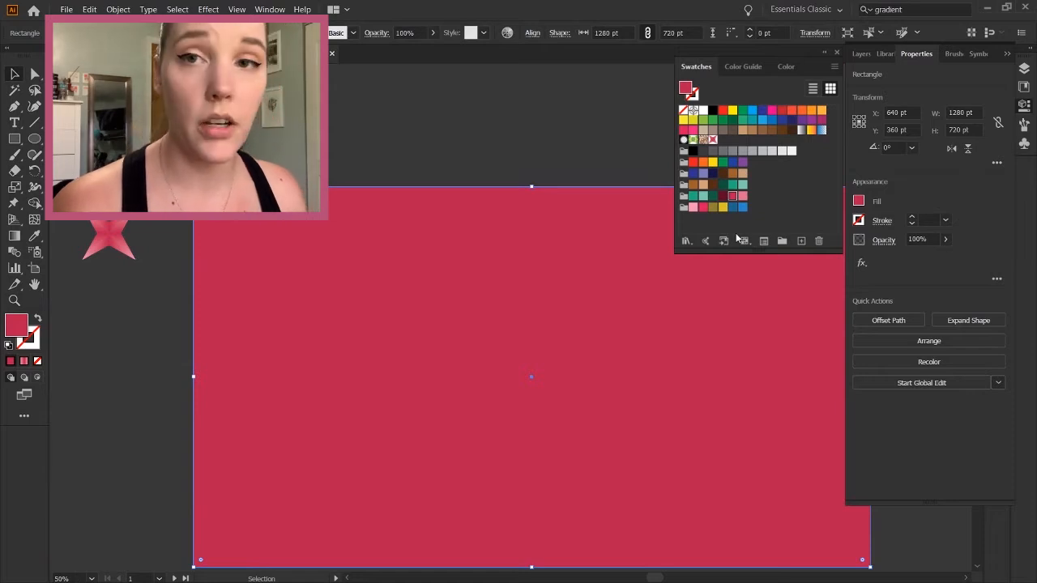
left_click(713, 139)
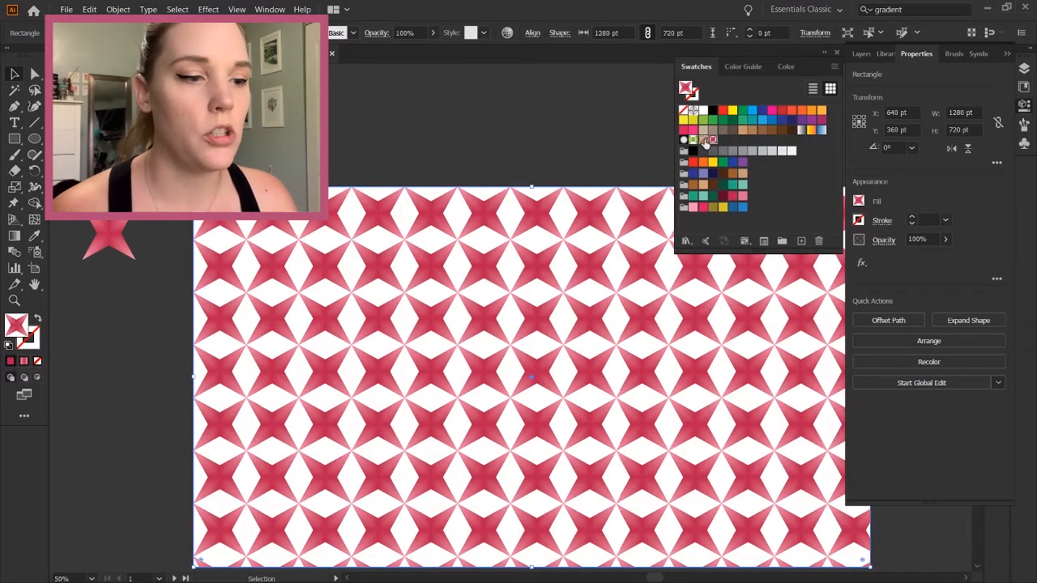
scroll(381, 159, "down", 3)
scroll(381, 160, "right", 7)
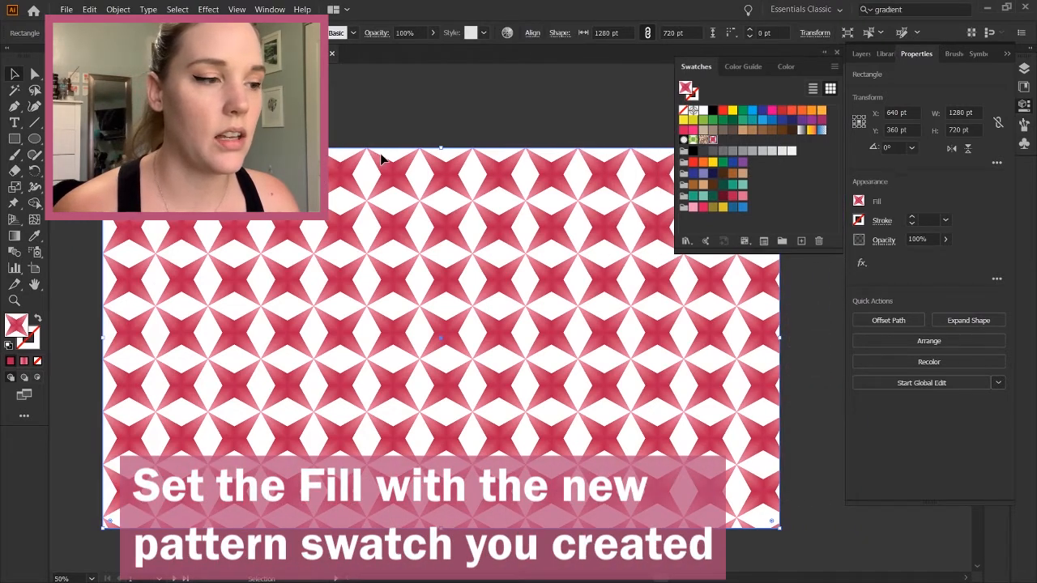
left_click(459, 125)
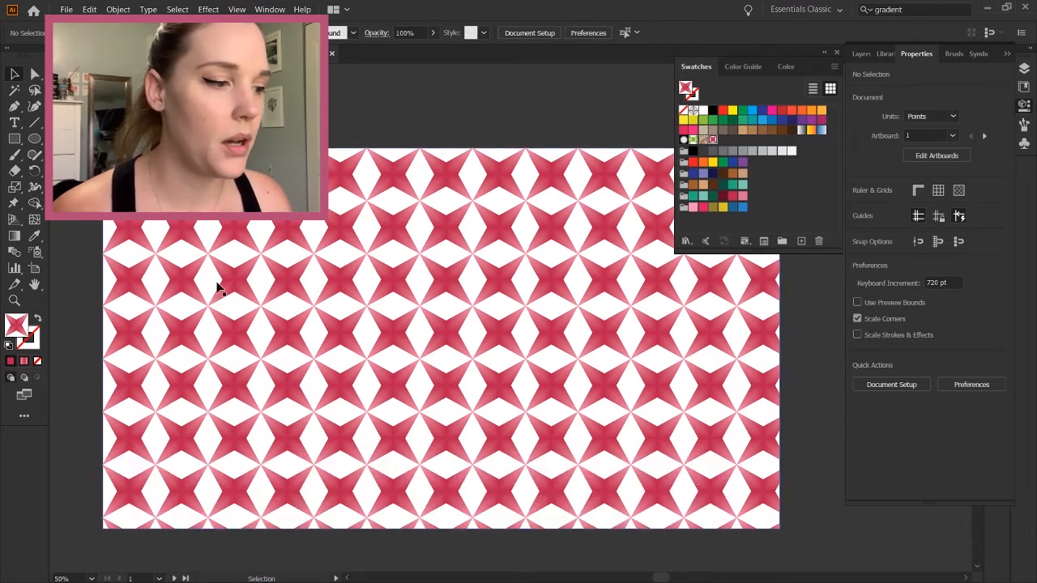
Create another 1280 x 720 pt rectangle over the star pattern and fill it with solid crimson.
left_click(307, 285)
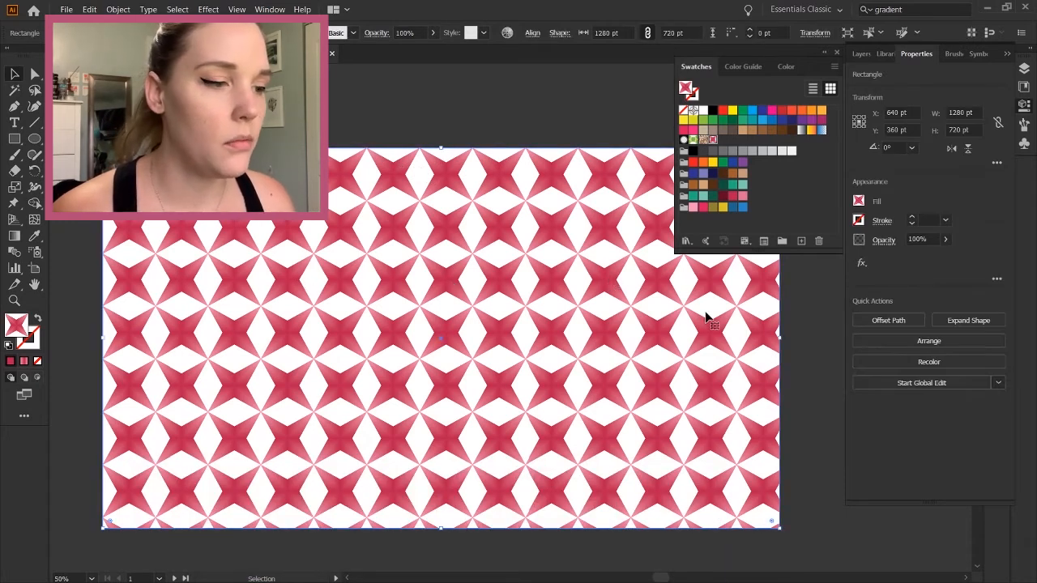
key("ctrl+shift+a")
left_click(14, 139)
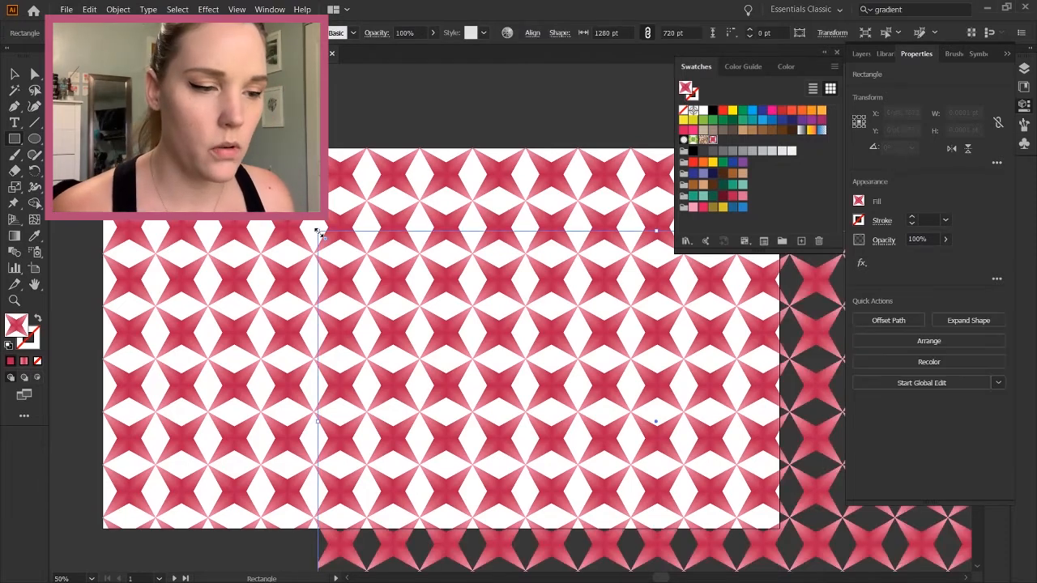
left_click(731, 197)
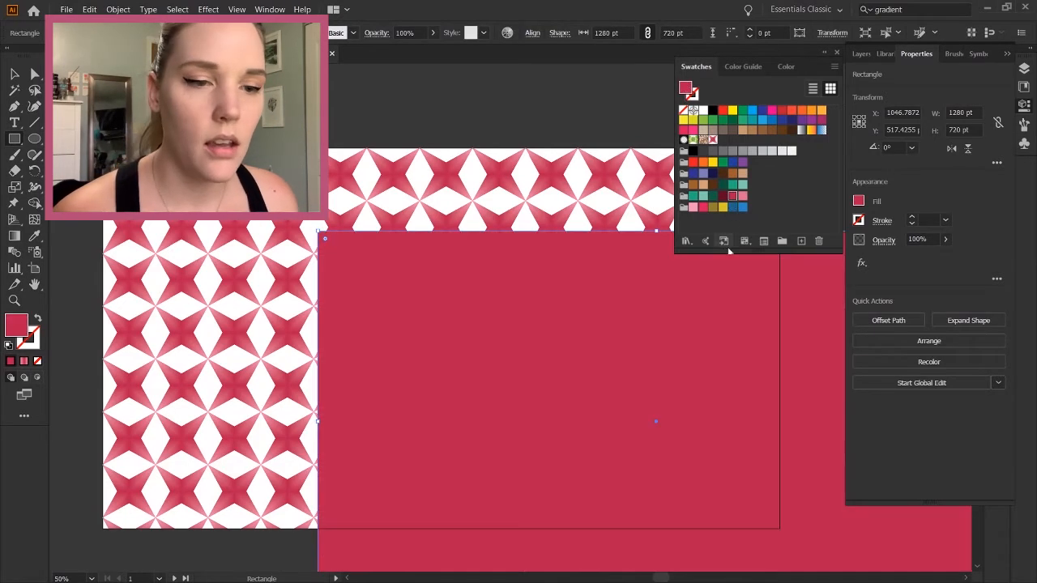
Move the crimson rectangle over the first artboard and send it to the back behind the star pattern.
key("v")
left_click_drag(716, 506, 500, 421)
left_click_drag(503, 429, 505, 430)
key("ctrl+shift+bracketleft")
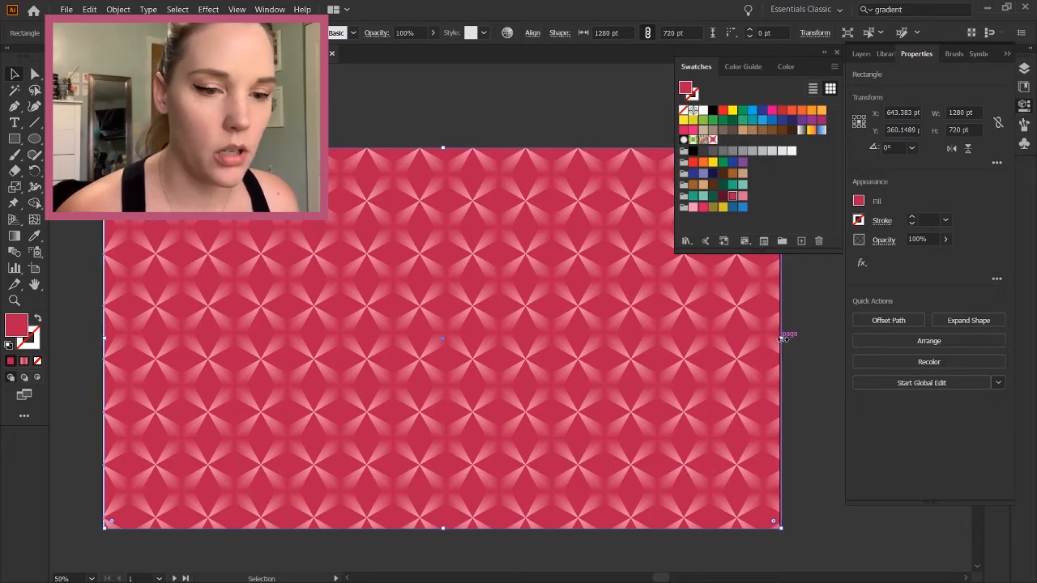
Fit the crimson rectangle's right and left edges to the artboard edges, making it 1280 pt wide.
left_click_drag(783, 339, 780, 339)
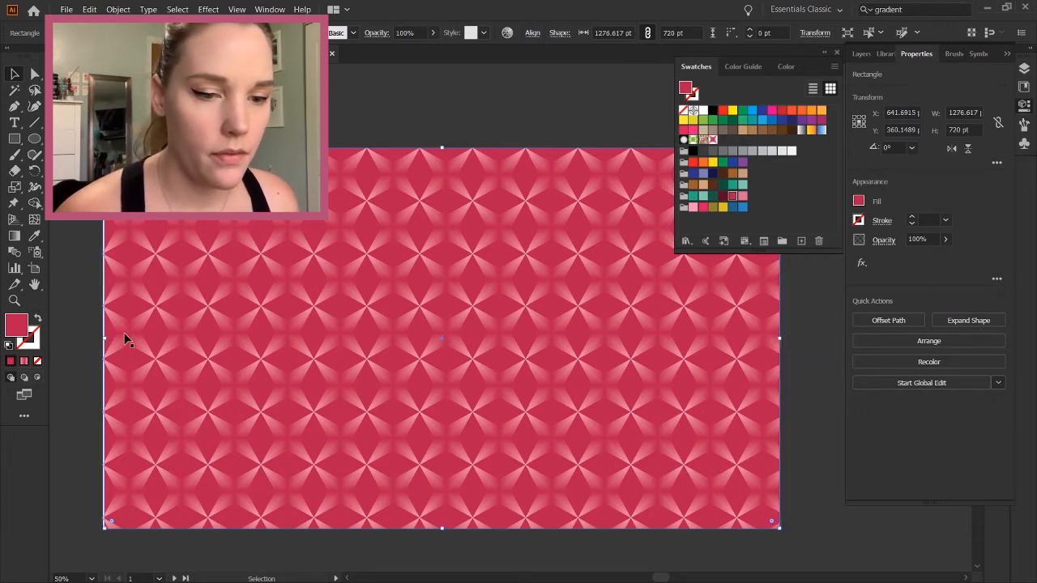
left_click_drag(106, 340, 103, 338)
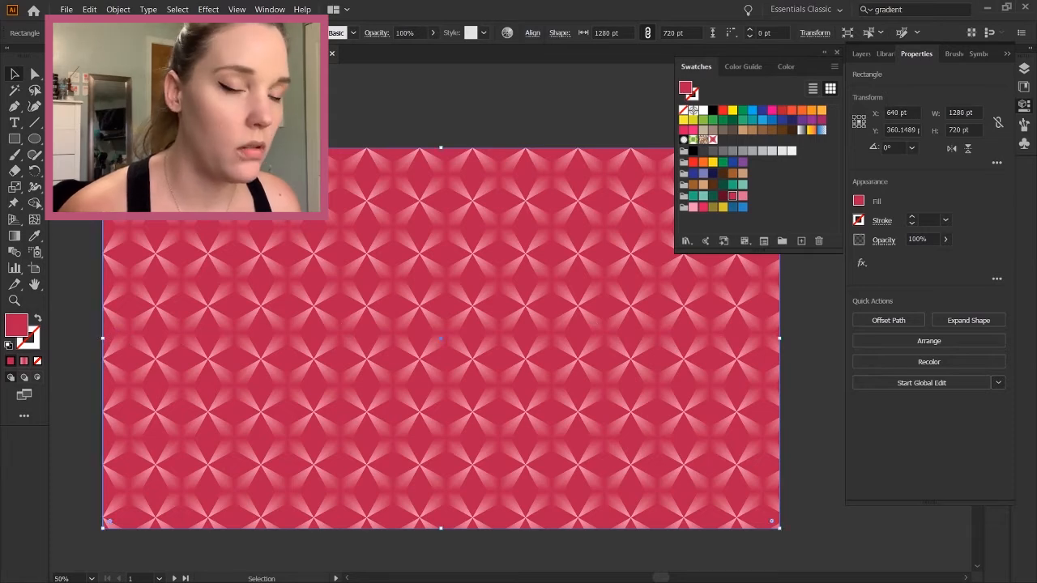
left_click(808, 317)
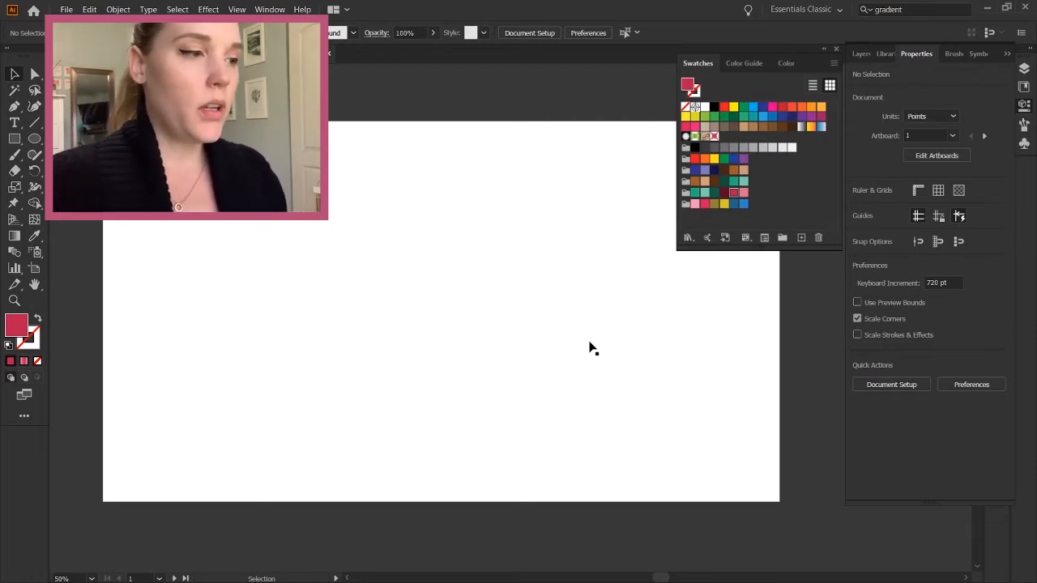
Create a 1280 x 720 pt rectangle with a light teal fill on the blank second artboard.
scroll(592, 349, "up", 8)
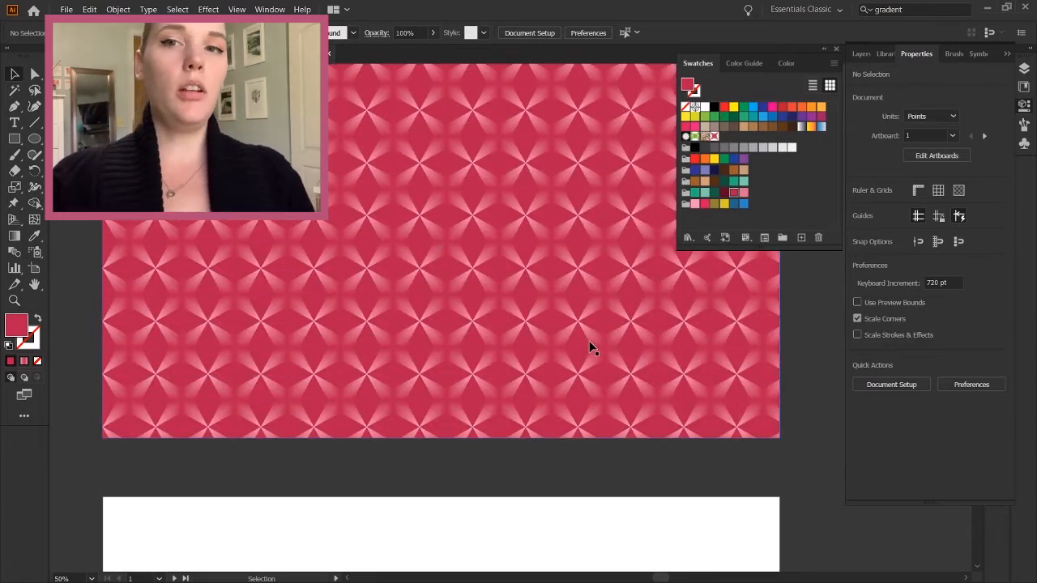
scroll(592, 348, "down", 10)
scroll(592, 348, "up", 2)
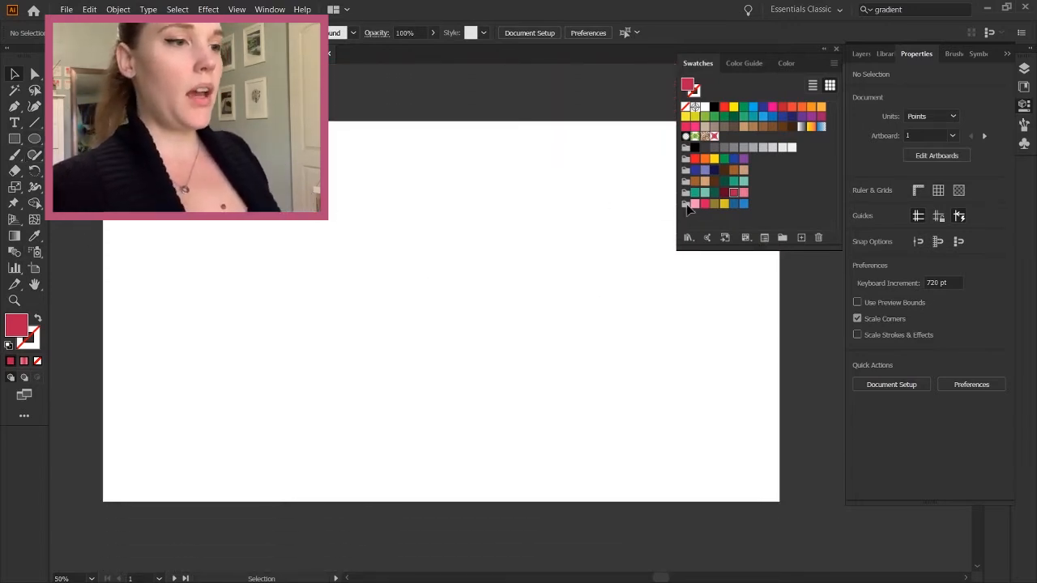
left_click(16, 139)
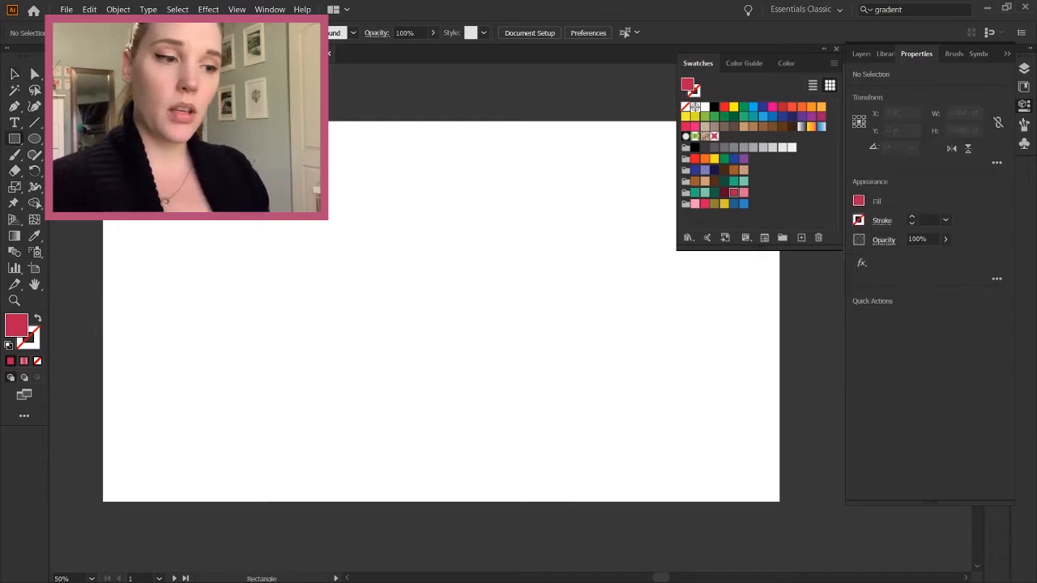
left_click(744, 180)
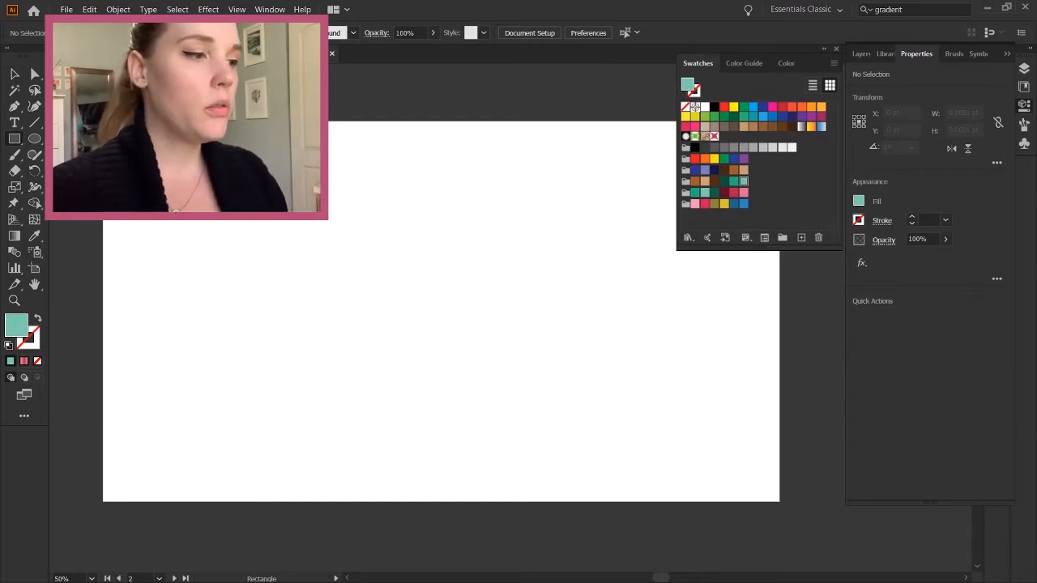
key("Return")
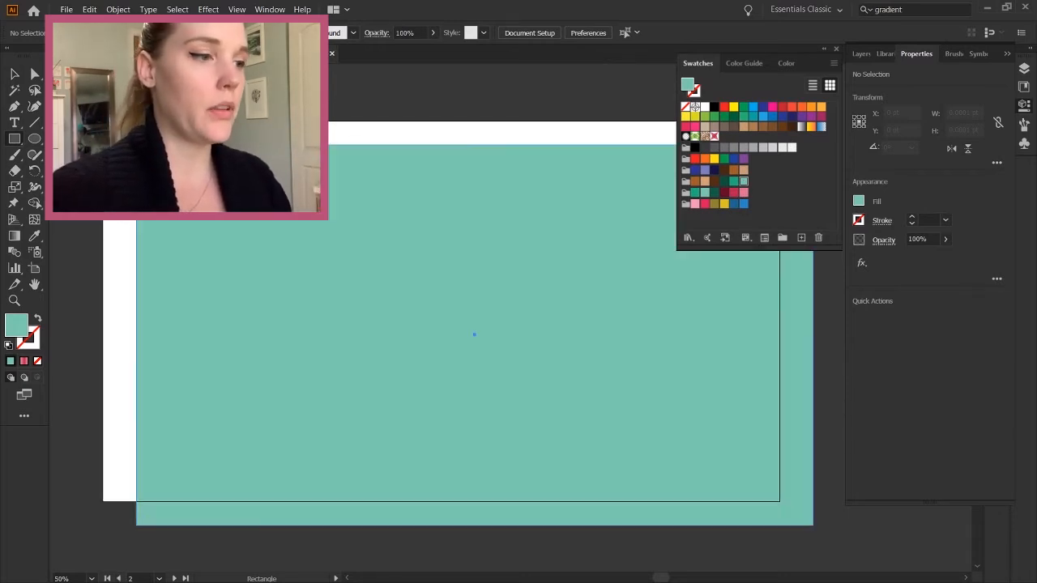
Move the teal rectangle so that it covers the second artboard.
key("v")
left_click_drag(389, 319, 356, 299)
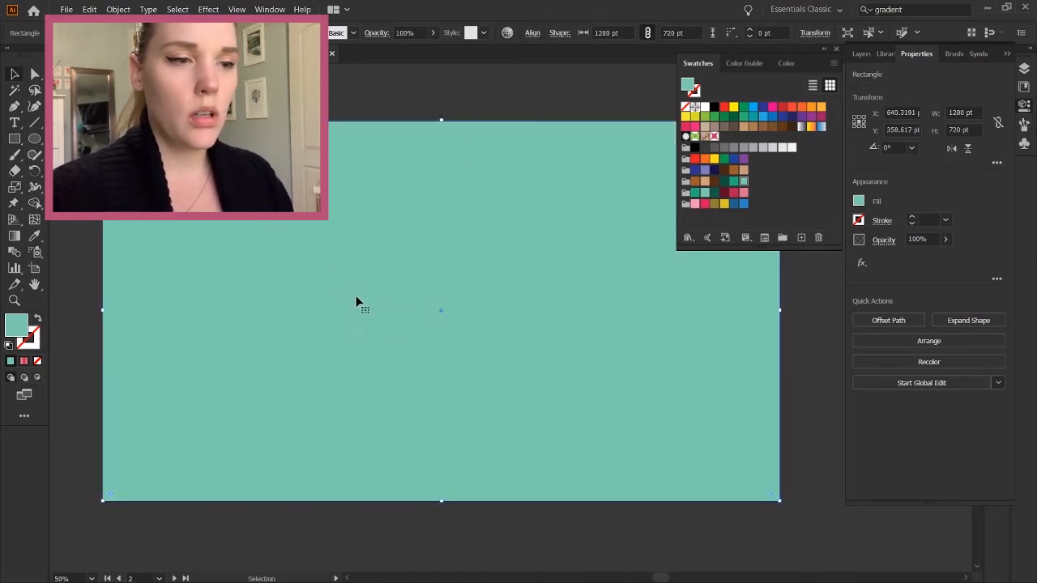
left_click(783, 385)
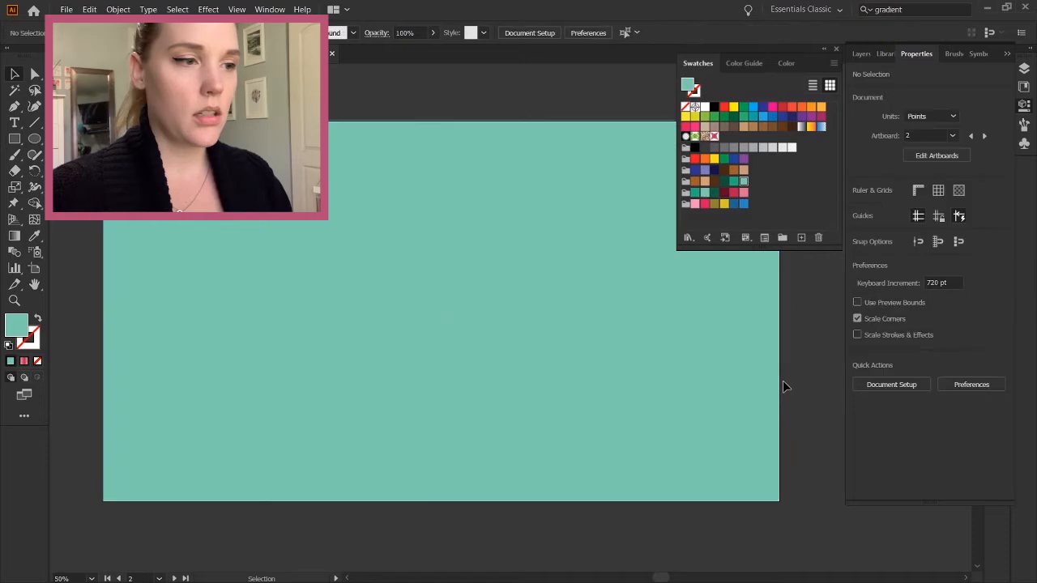
key("m")
left_click(580, 377)
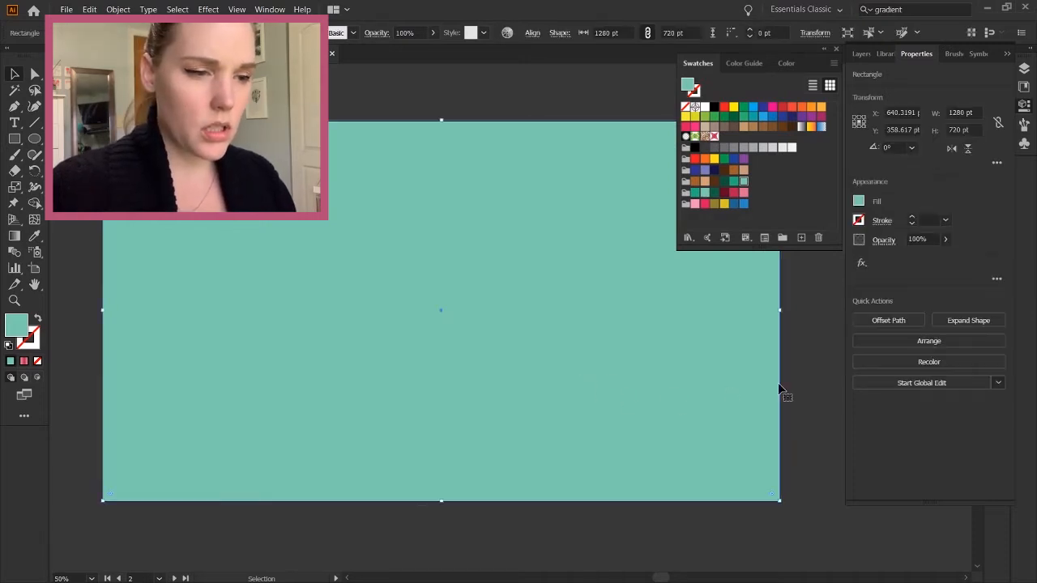
left_click(813, 386)
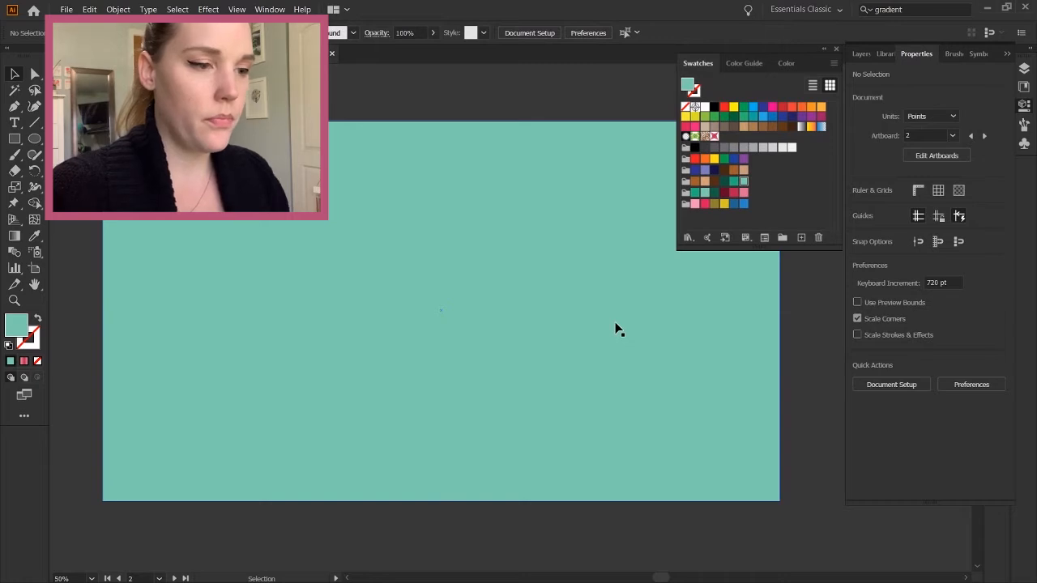
Move the teal background rectangle from Layer 1 to Layer 2.
left_click(860, 52)
left_click(546, 225)
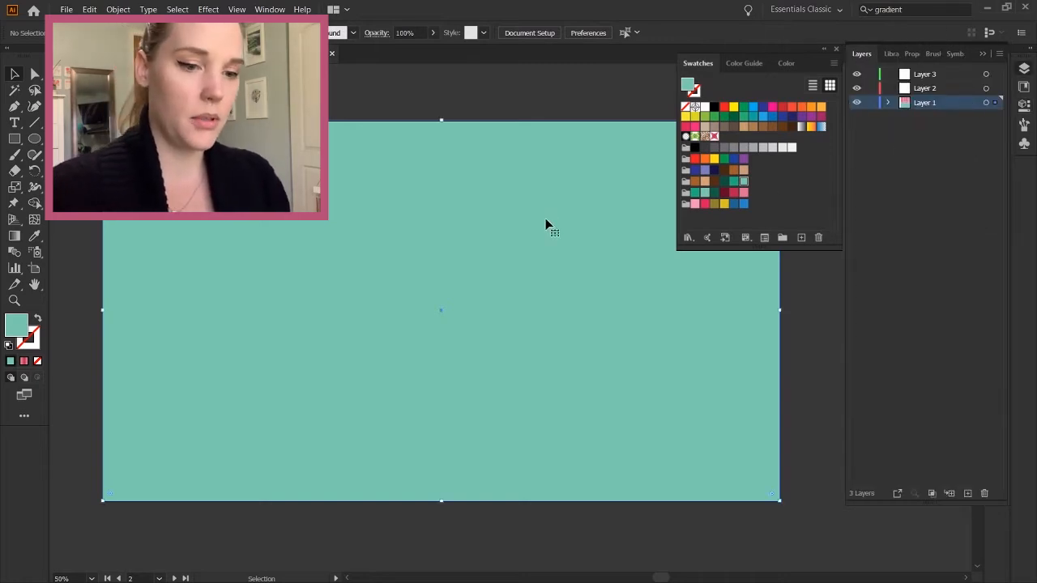
left_click_drag(995, 103, 995, 88)
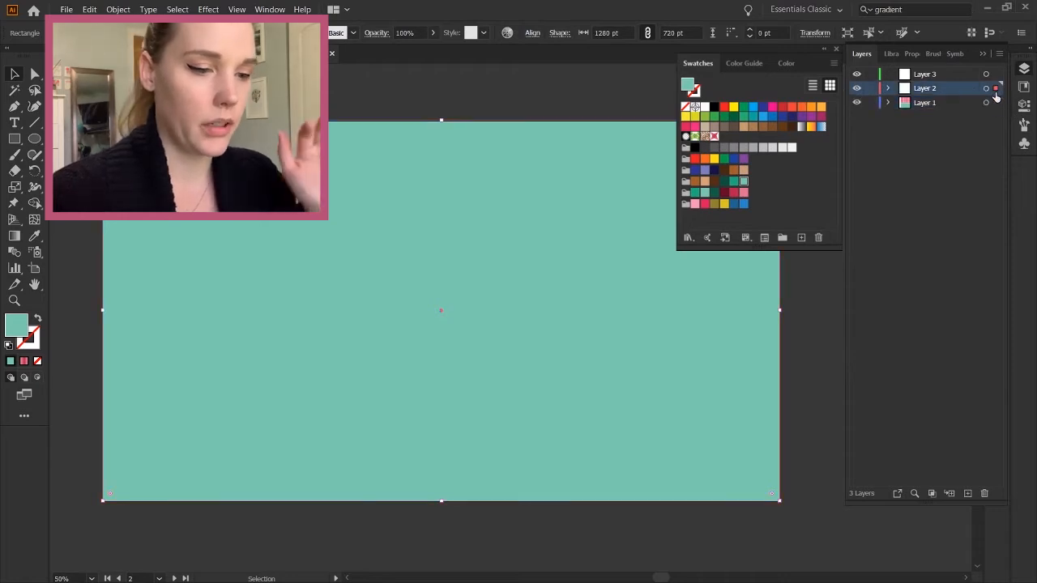
left_click(563, 92)
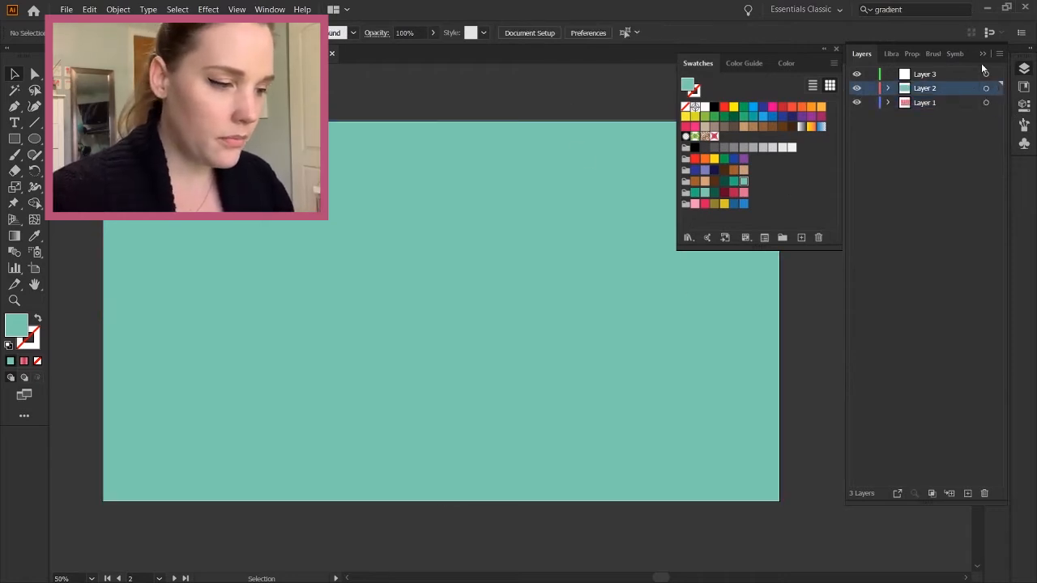
Lock the teal background rectangle on the second artboard.
left_click(909, 54)
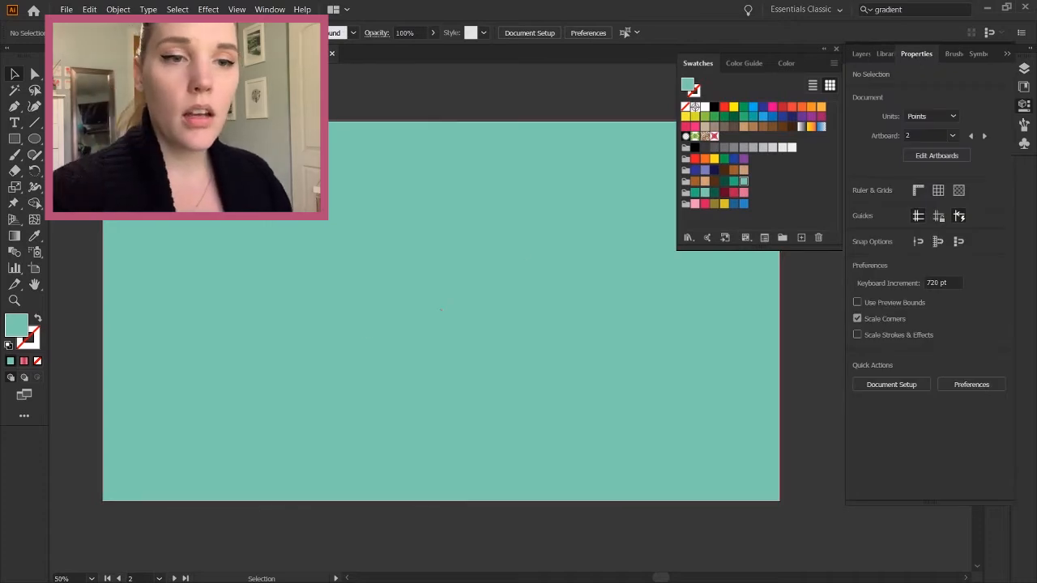
left_click(519, 257)
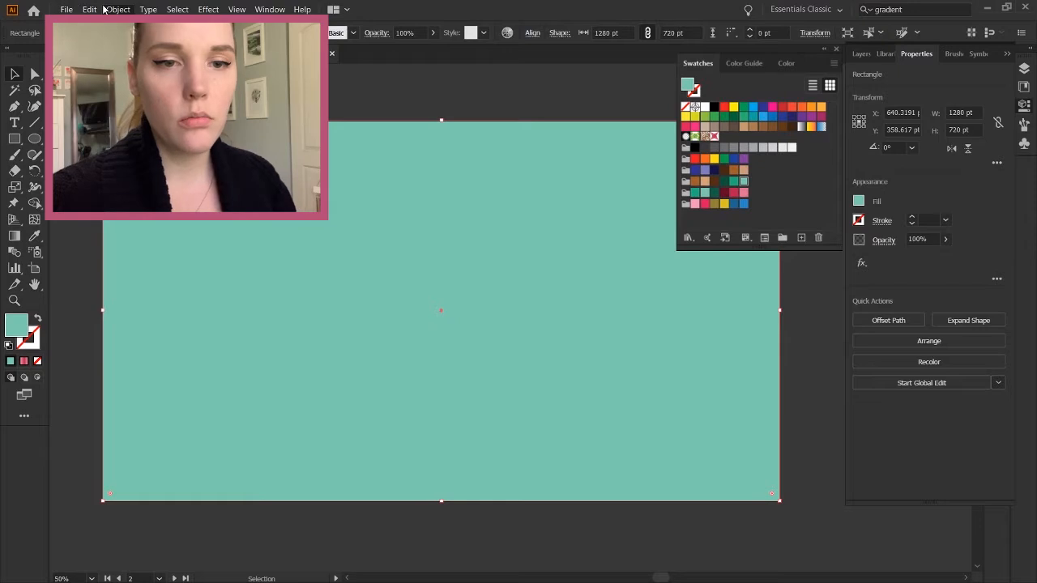
key("ctrl+2")
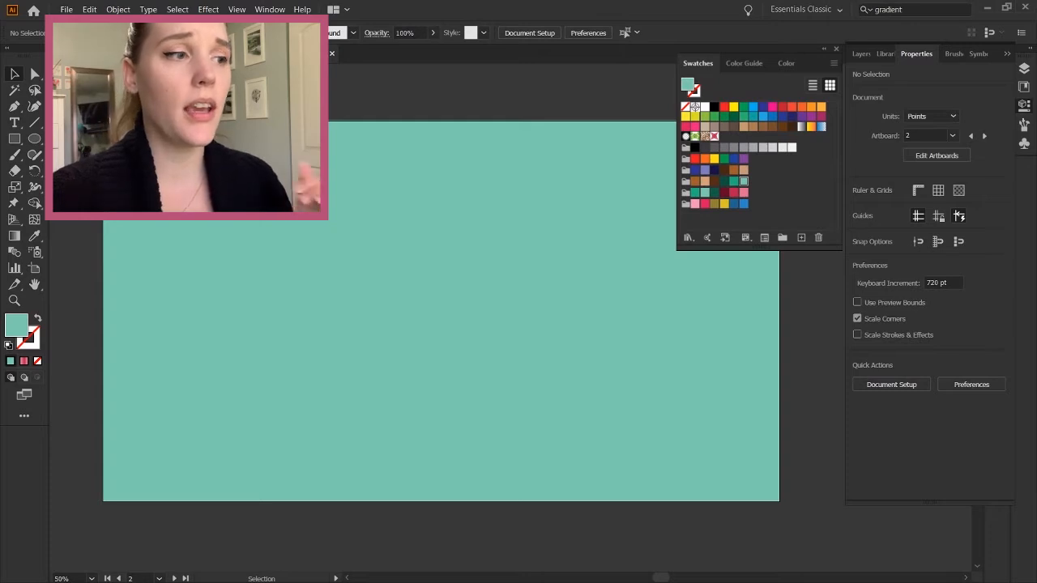
Set up the Ellipse tool with a golden yellow fill for drawing on the teal background.
key("z")
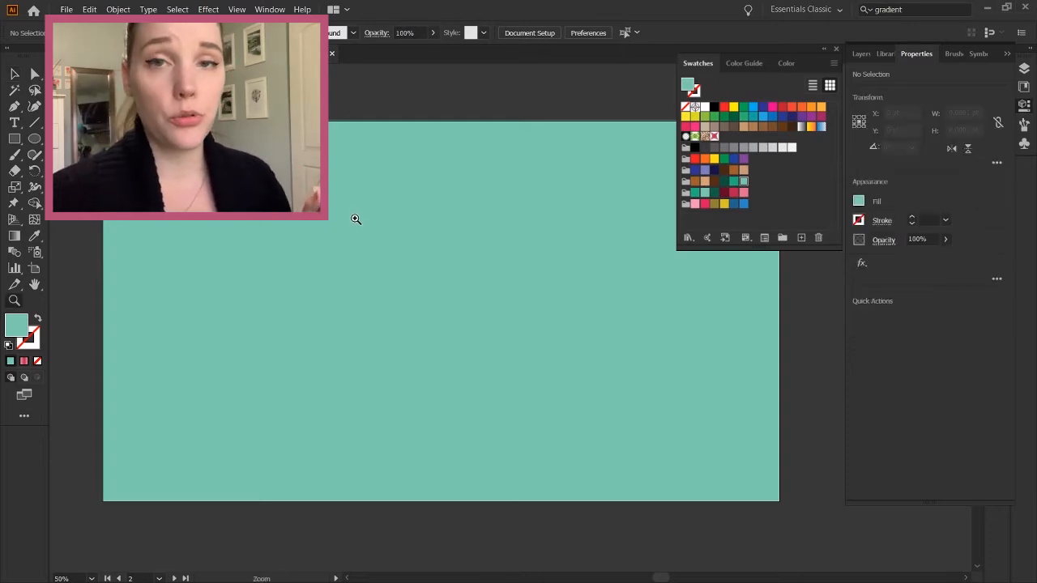
left_click(357, 220)
left_click(405, 249)
scroll(475, 334, "down", 3)
scroll(475, 334, "right", 2)
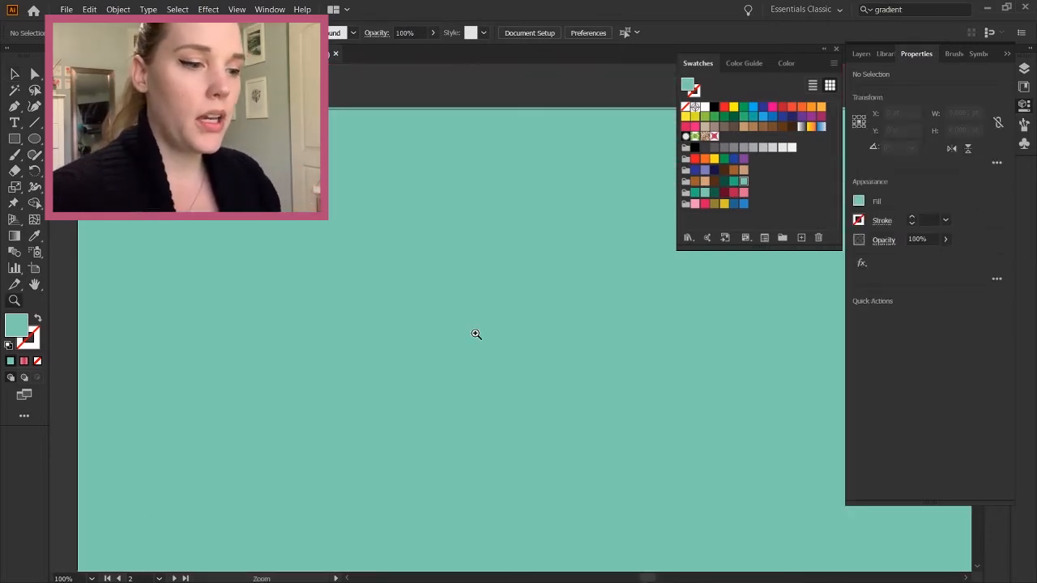
key("v")
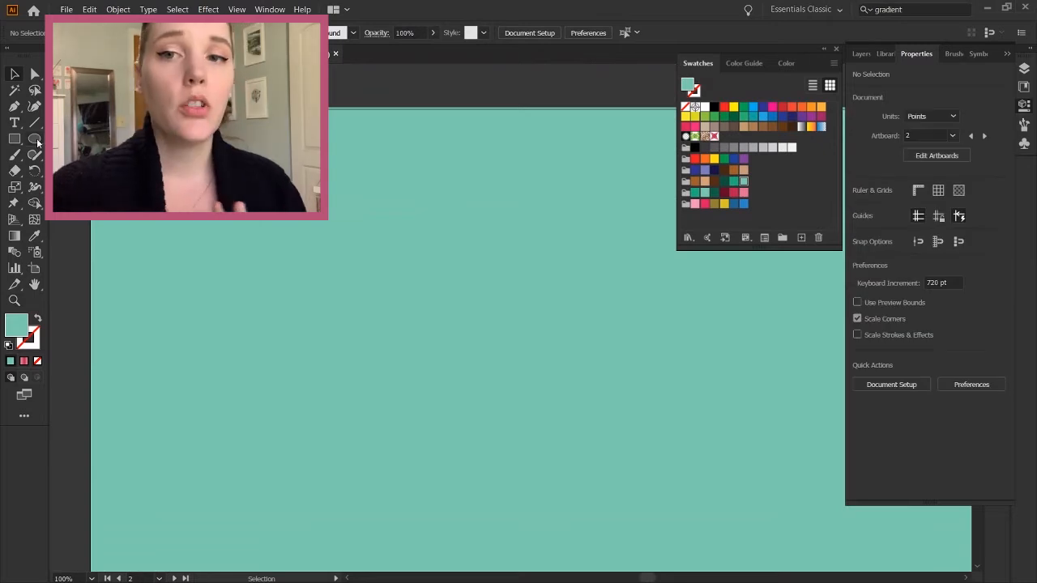
key("l")
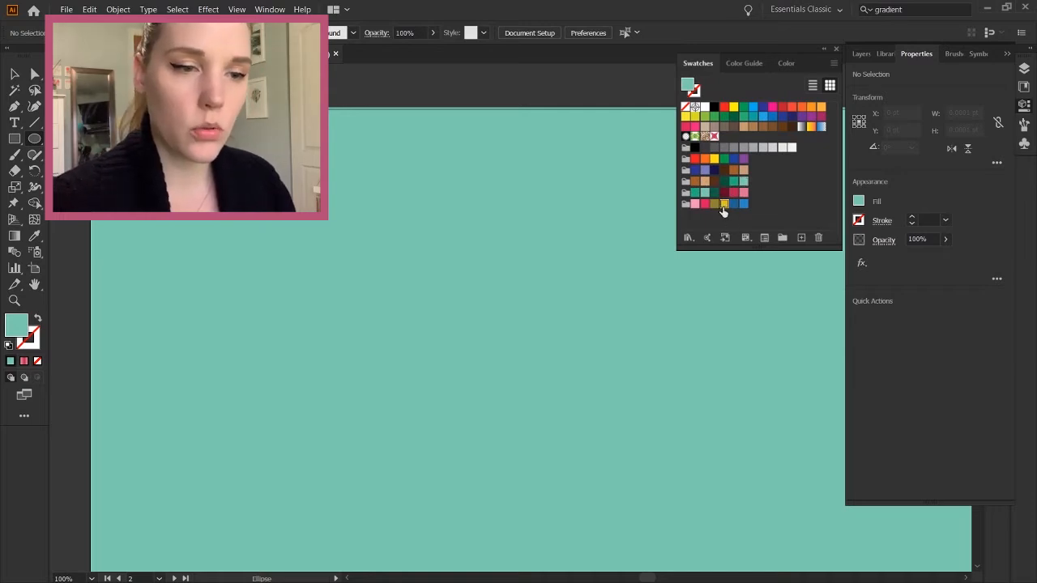
left_click(723, 205)
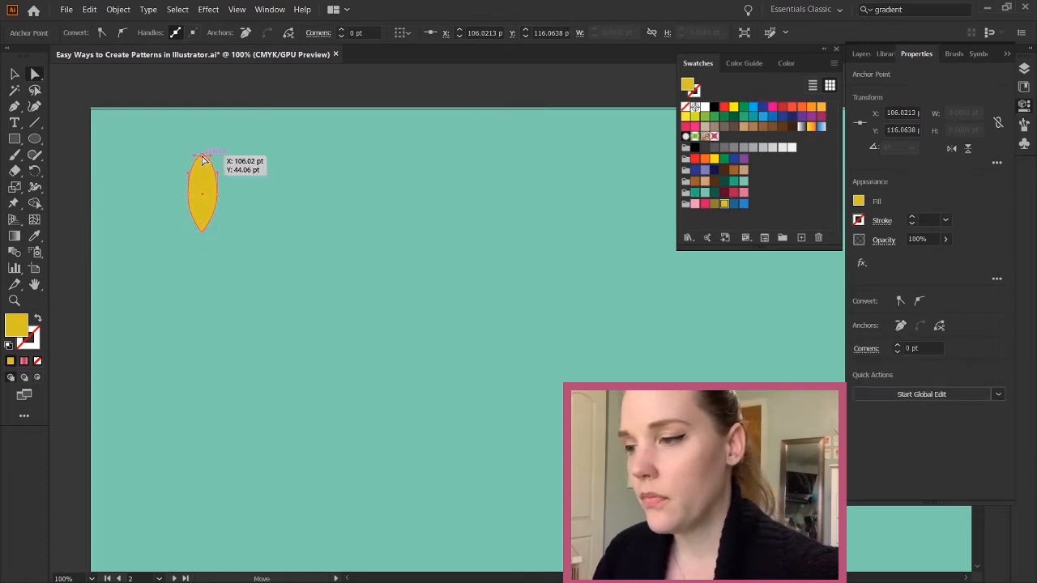
Skew the yellow leaf shape by shifting its top anchor point about 10 pt to the right and adjusting its right-hand curve.
left_click_drag(203, 158, 214, 158)
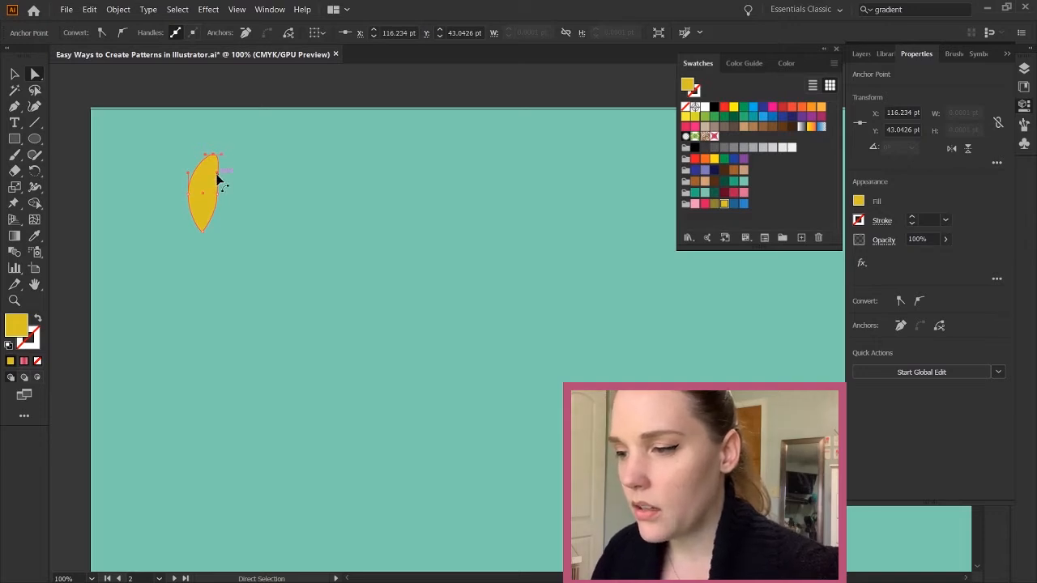
left_click_drag(217, 177, 219, 178)
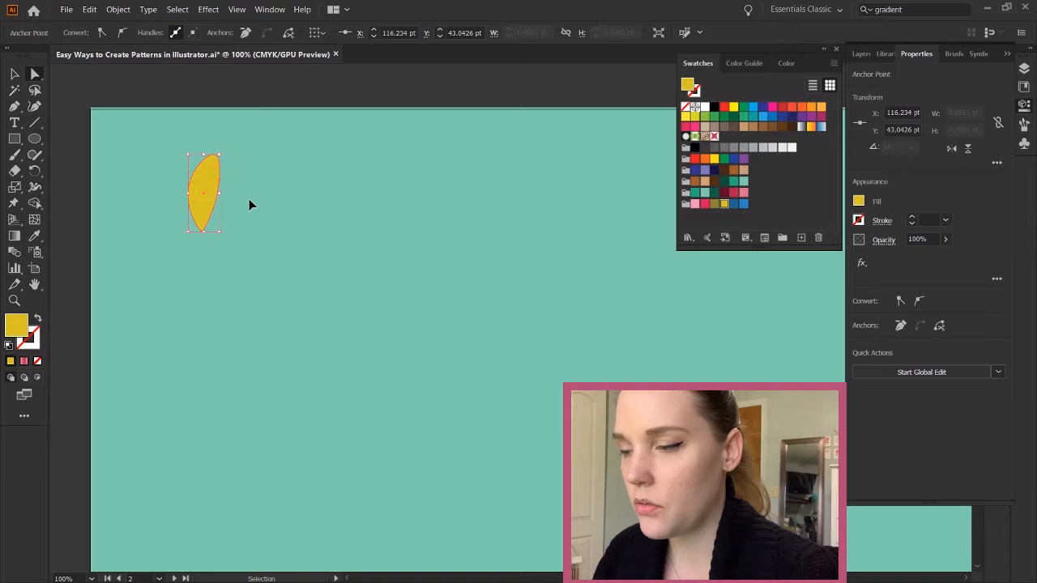
left_click(291, 217)
key("v")
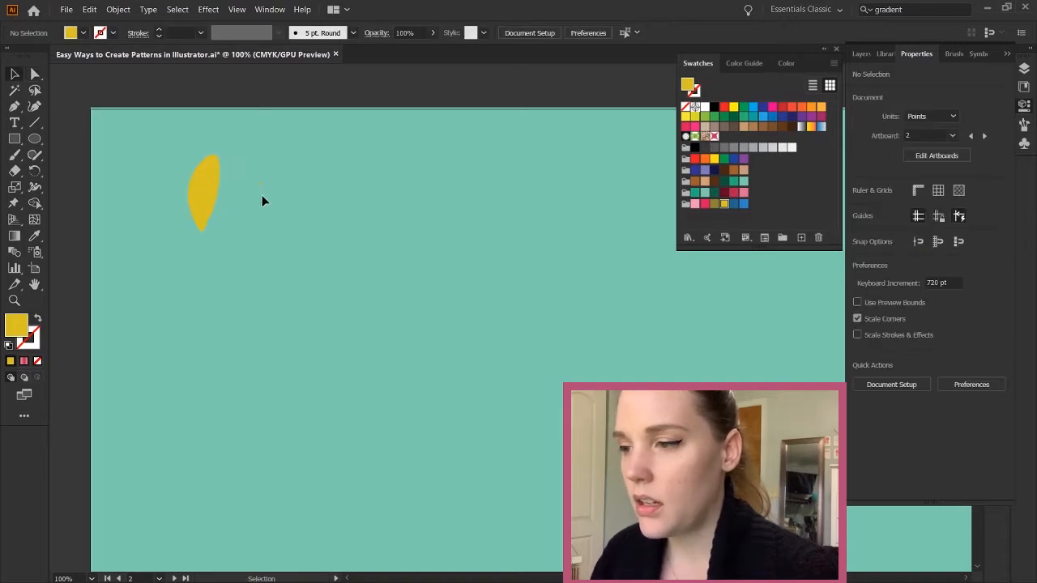
Draw a curved central vein along the yellow leaf with the Pen tool, using no fill and an olive-brown stroke.
key("z")
left_click(281, 209)
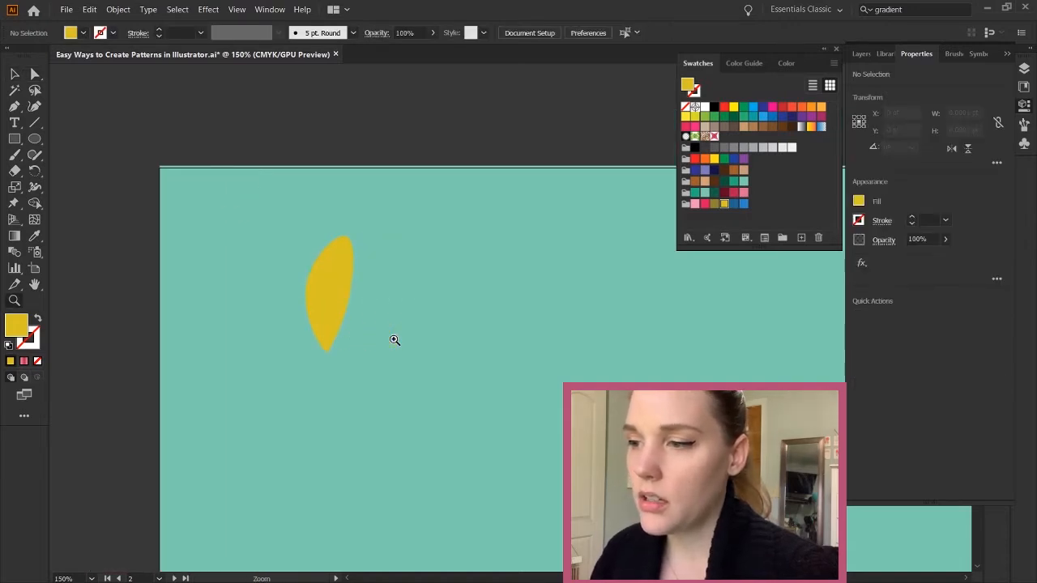
key("v")
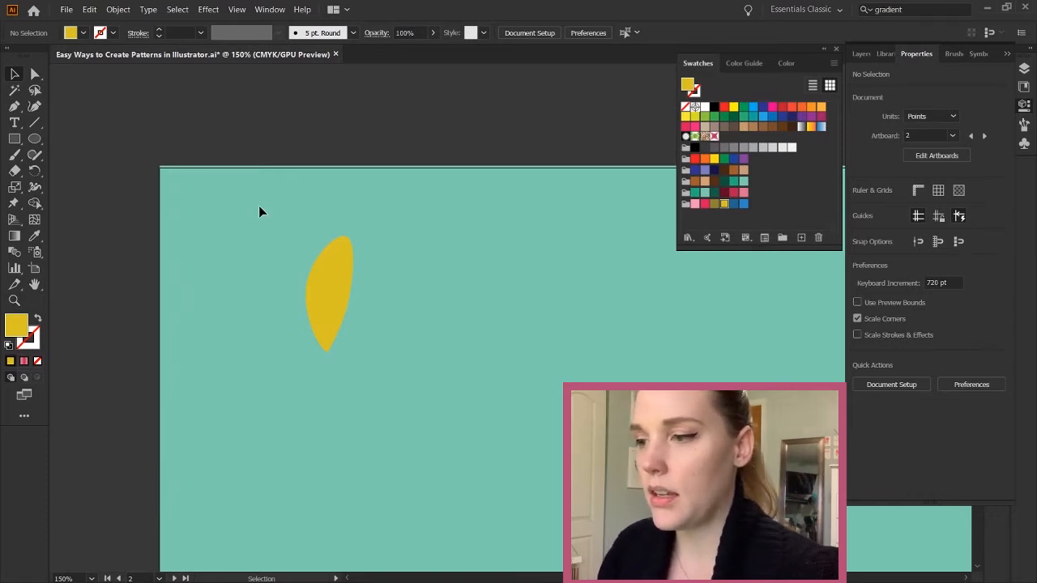
key("p")
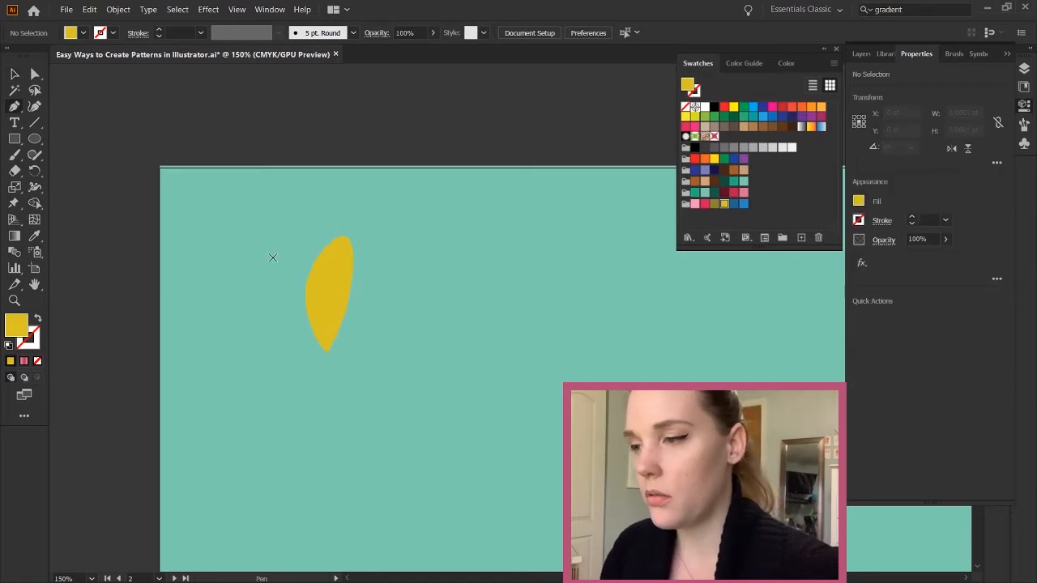
left_click(37, 321)
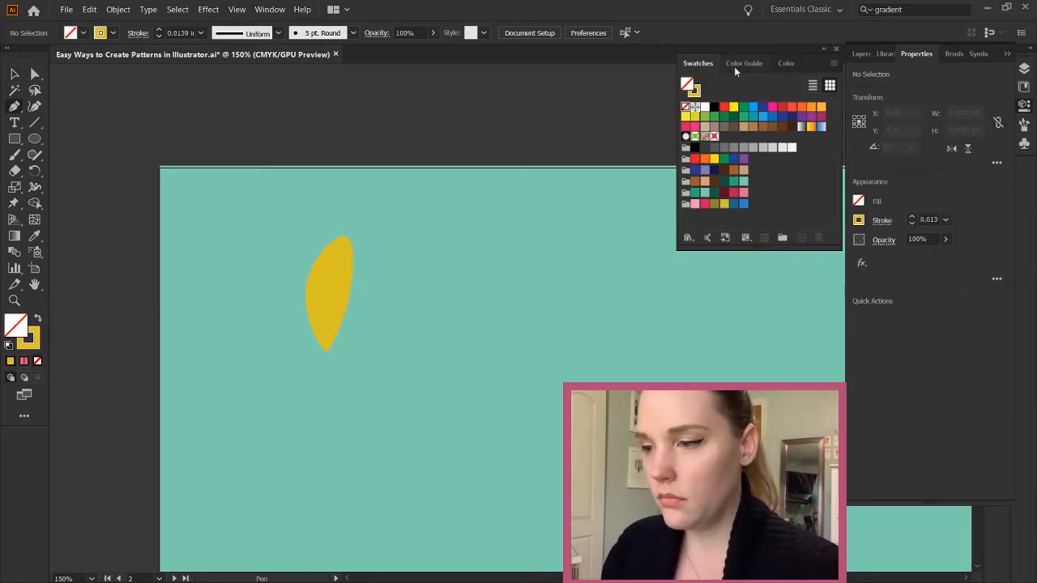
left_click(695, 94)
left_click(714, 205)
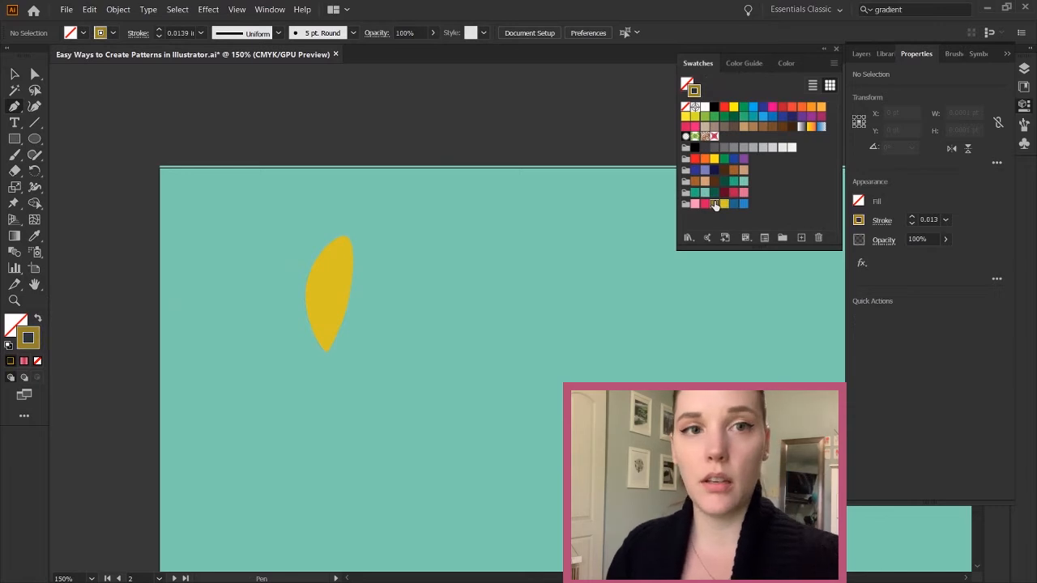
left_click(323, 322)
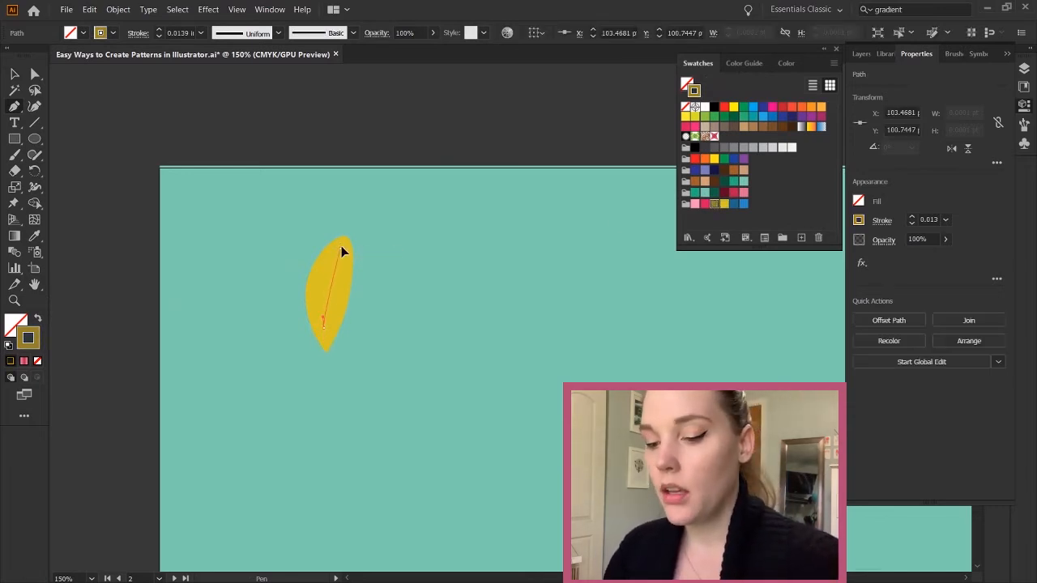
left_click_drag(343, 246, 363, 225)
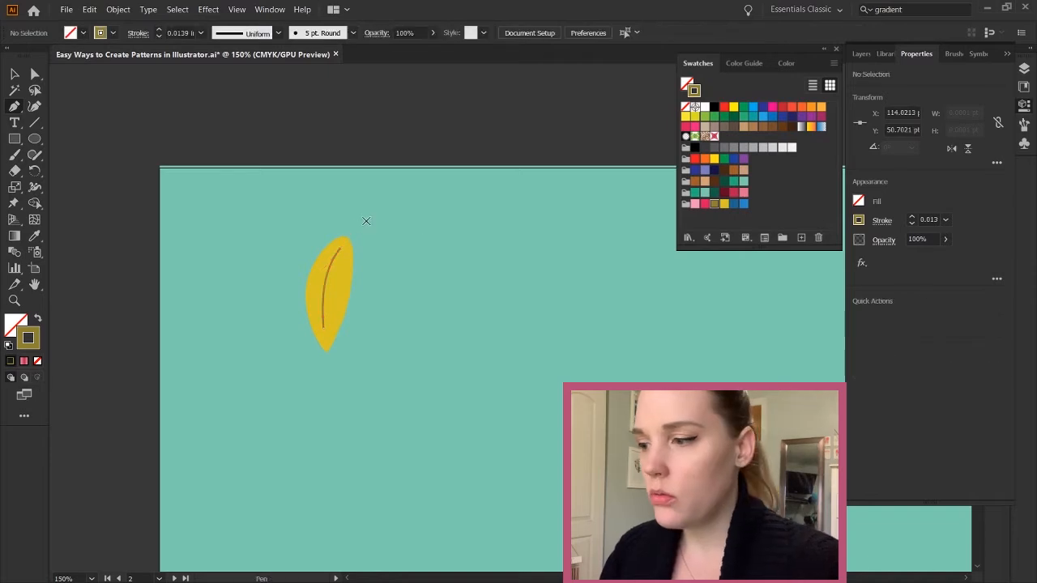
key("v")
left_click(417, 348)
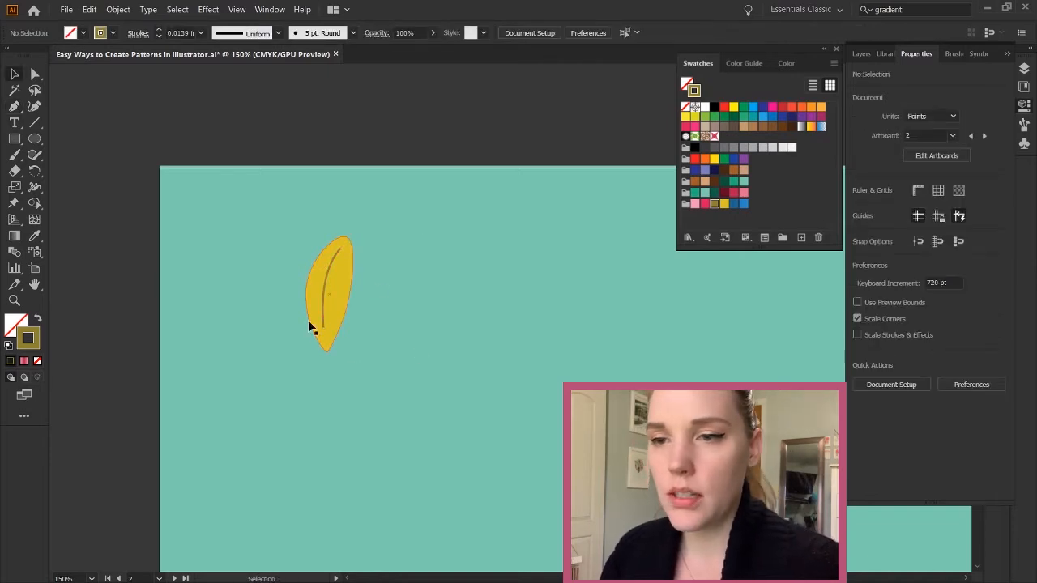
Draw a short curved side vein from the leaf's left half up to the central vein.
key("p")
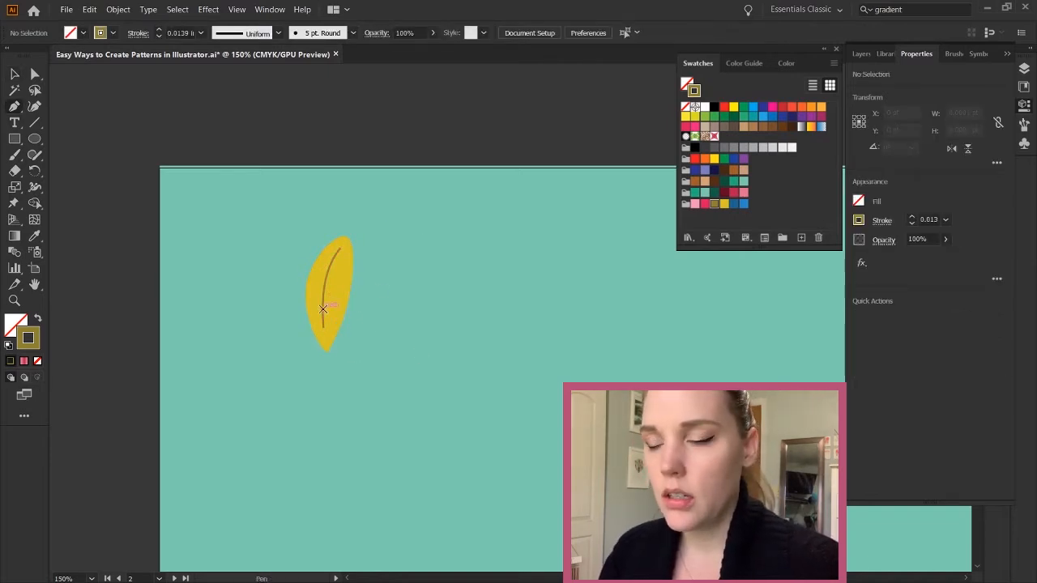
left_click(313, 304)
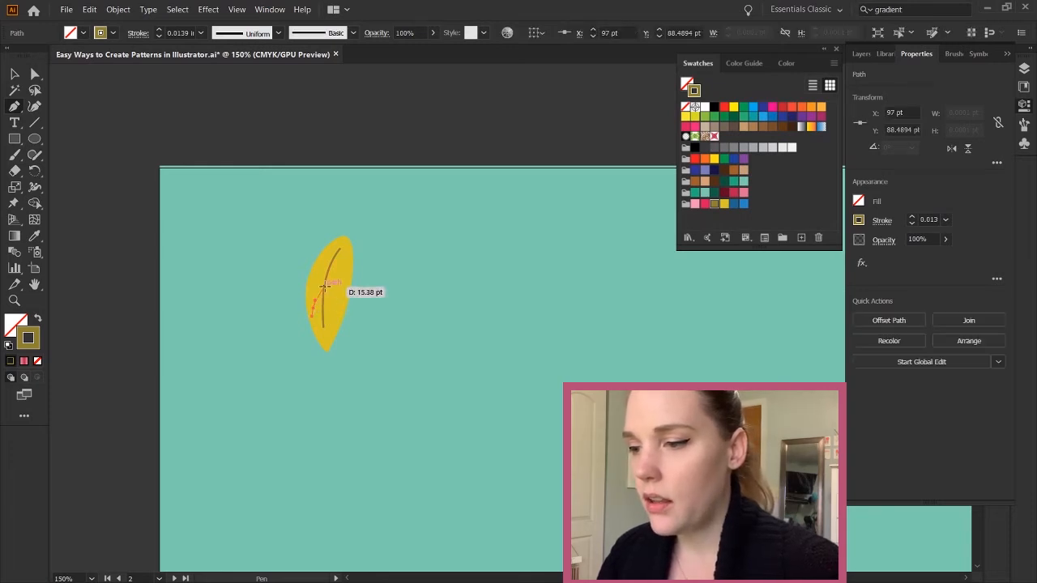
left_click(327, 290)
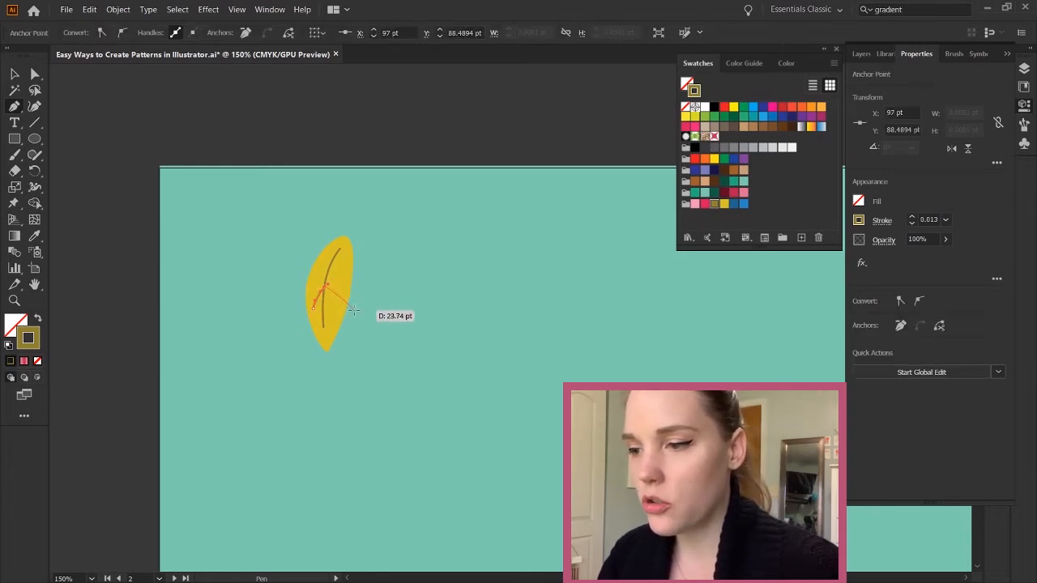
key("Escape")
Reflect a copy of the short side vein and move it to the right side of the central vein.
key("a")
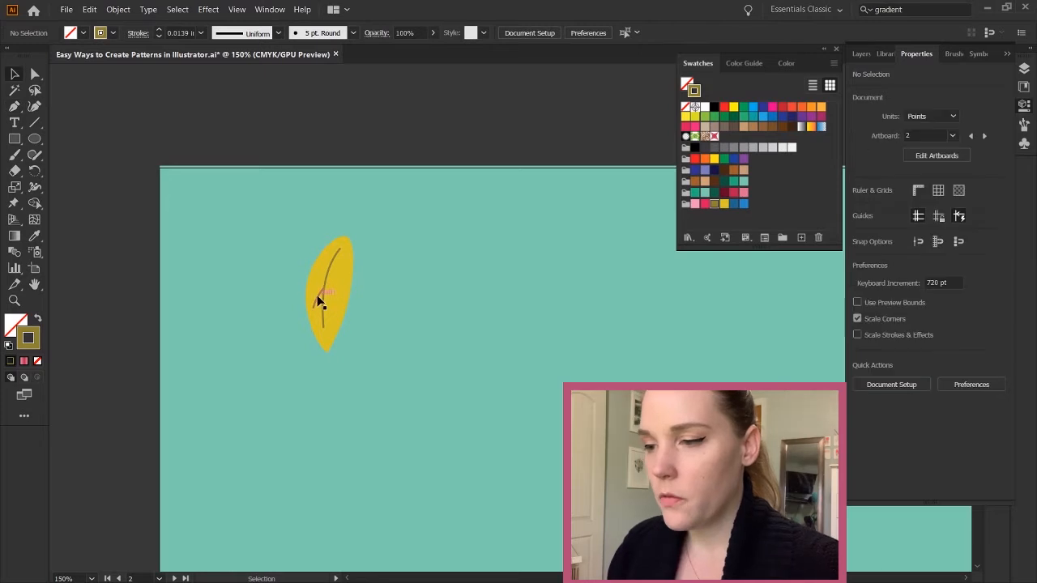
left_click(317, 304)
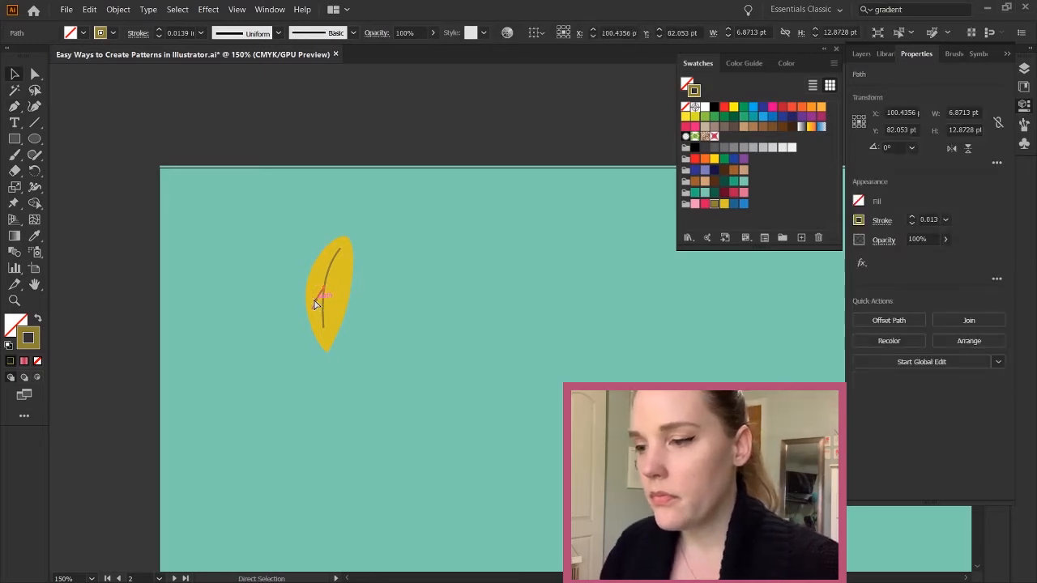
key("o")
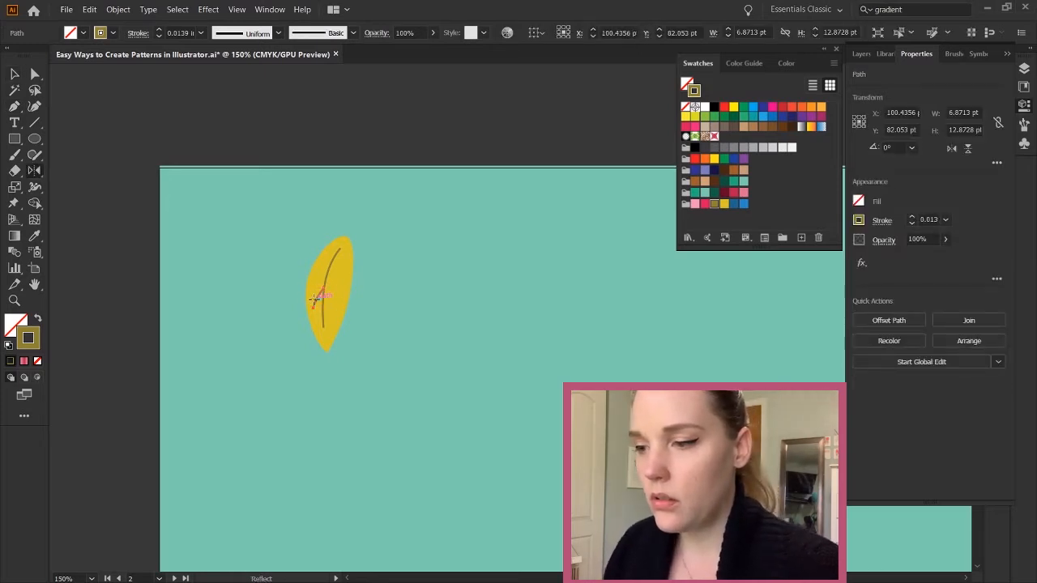
key("v")
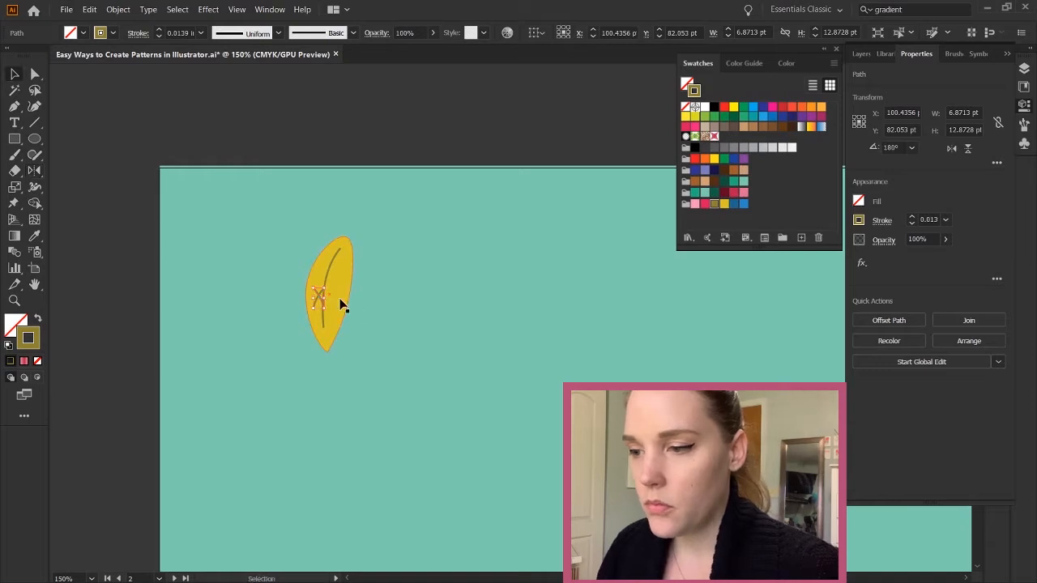
left_click_drag(320, 299, 331, 296)
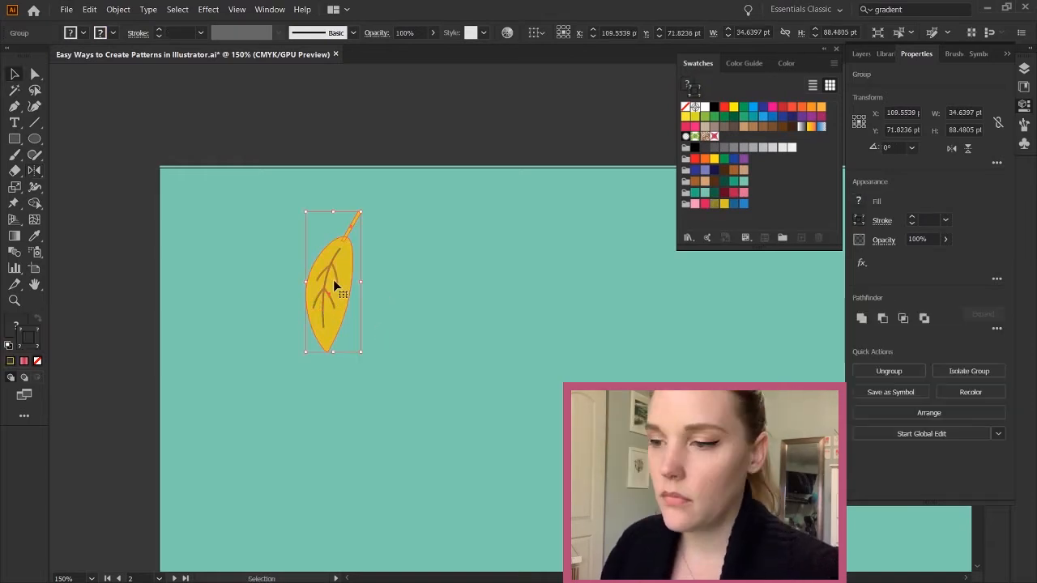
Group the leaf with its veins and stem, and reposition it at about X 79 pt, Y 96 pt with the stem pointing up-left.
key("ctrl+g")
left_click(477, 297)
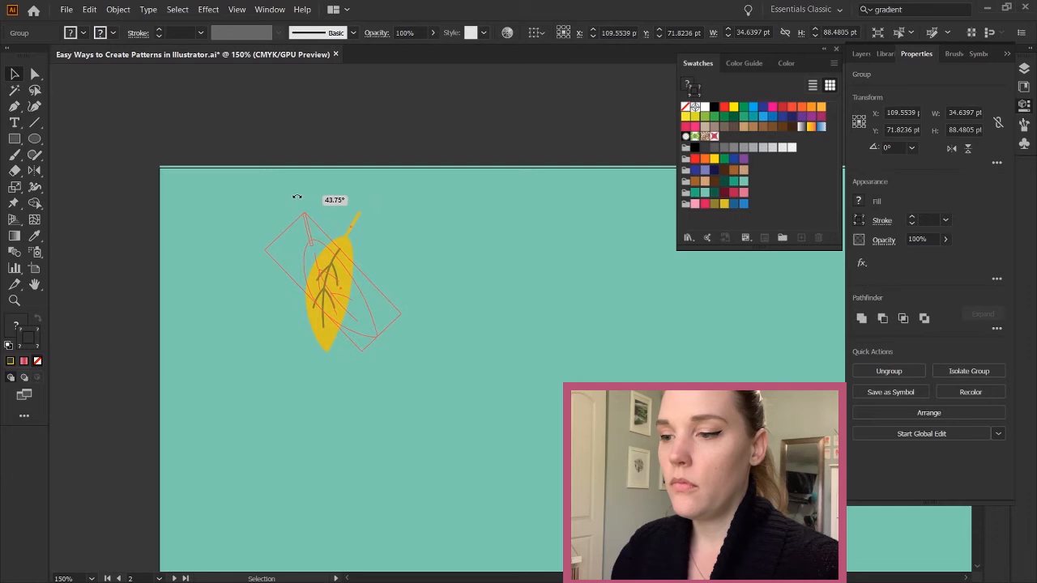
left_click_drag(308, 197, 271, 266)
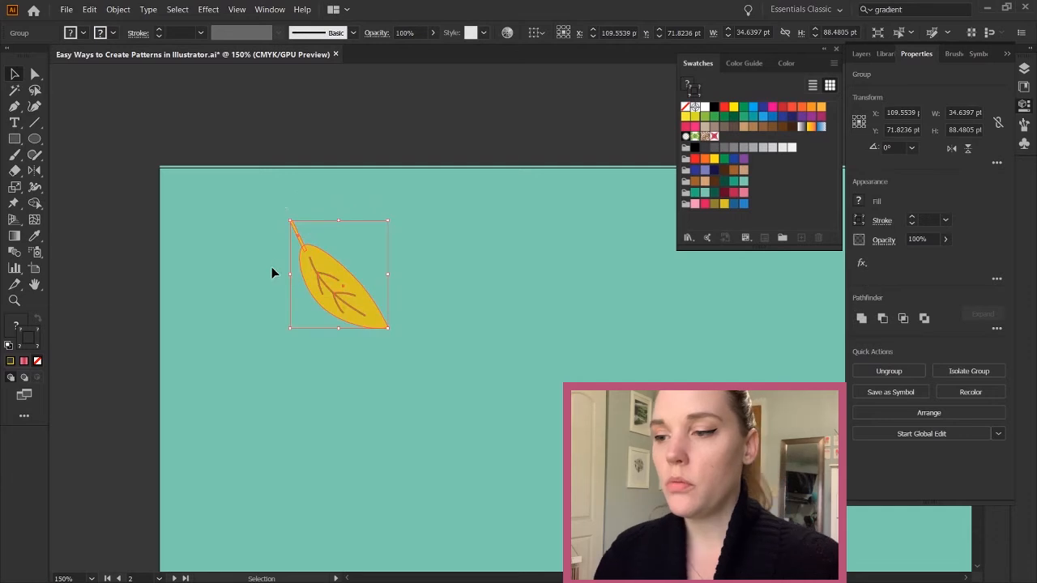
left_click_drag(346, 290, 295, 340)
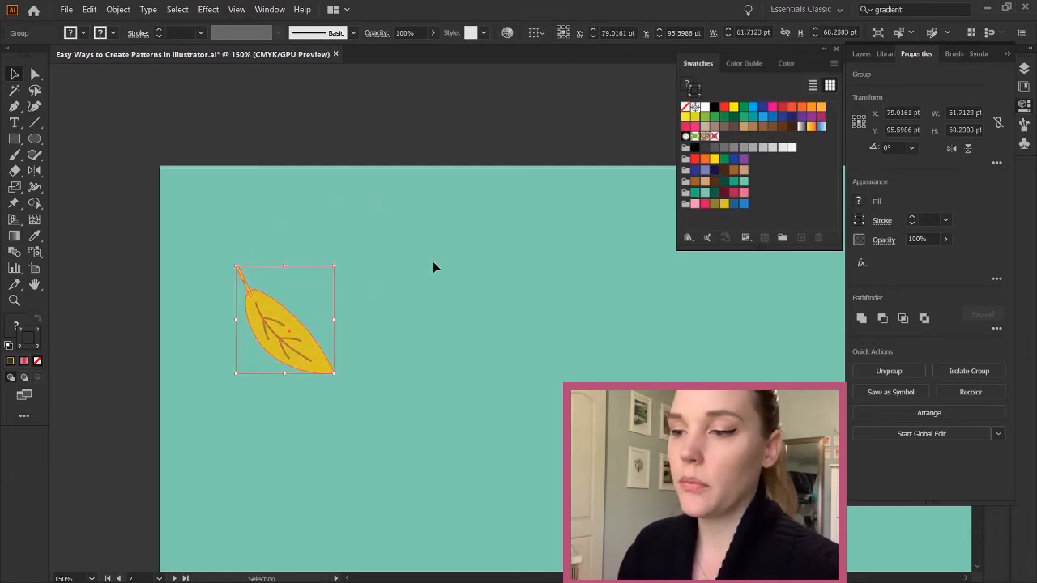
left_click(385, 314)
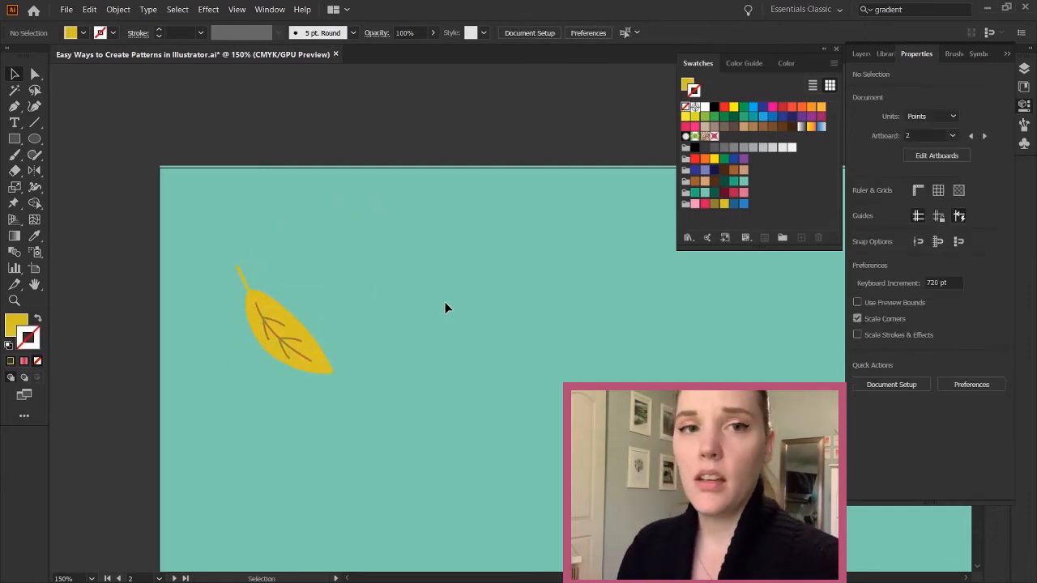
Draw an ellipse about 37 by 40 pt above and right of the leaf, and give it a brown fill without stroke.
left_click(39, 138)
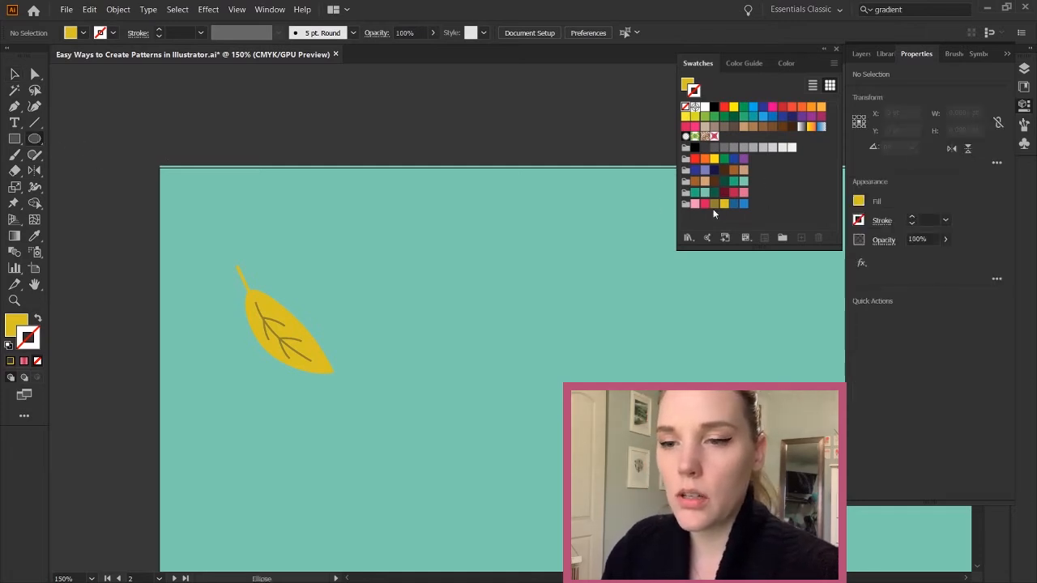
left_click(694, 183)
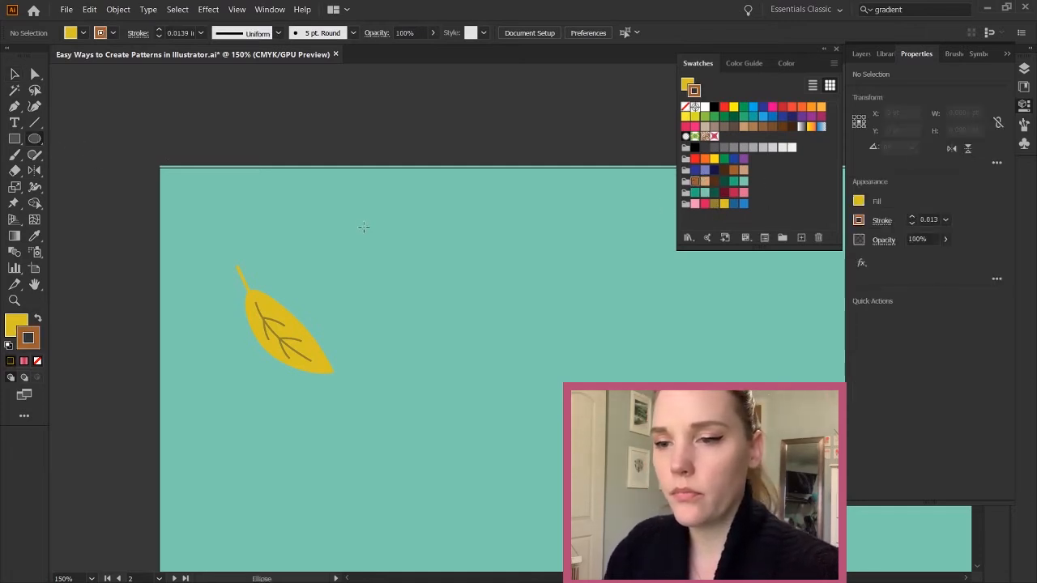
left_click_drag(360, 222, 419, 285)
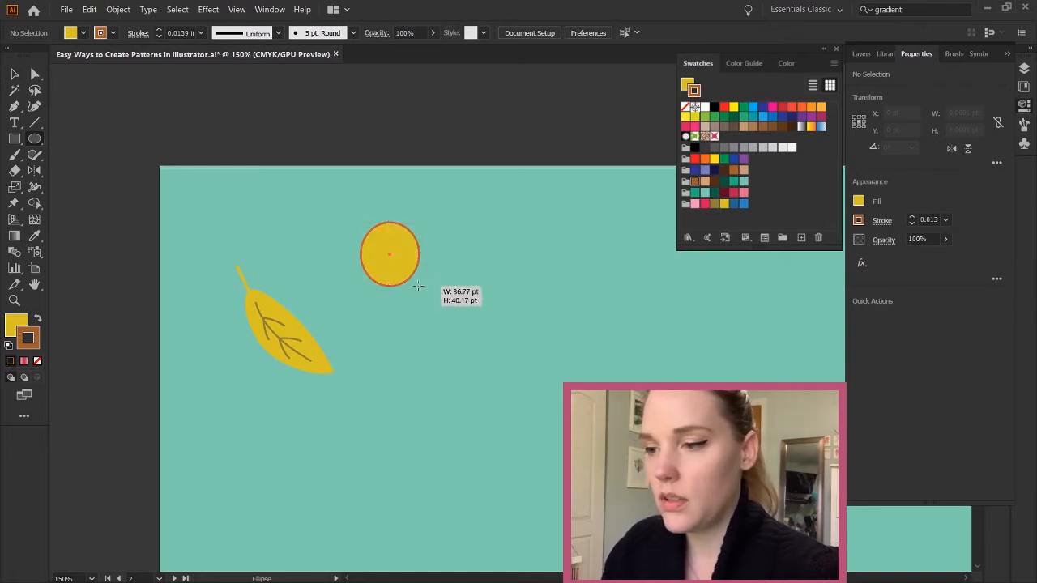
left_click(390, 285)
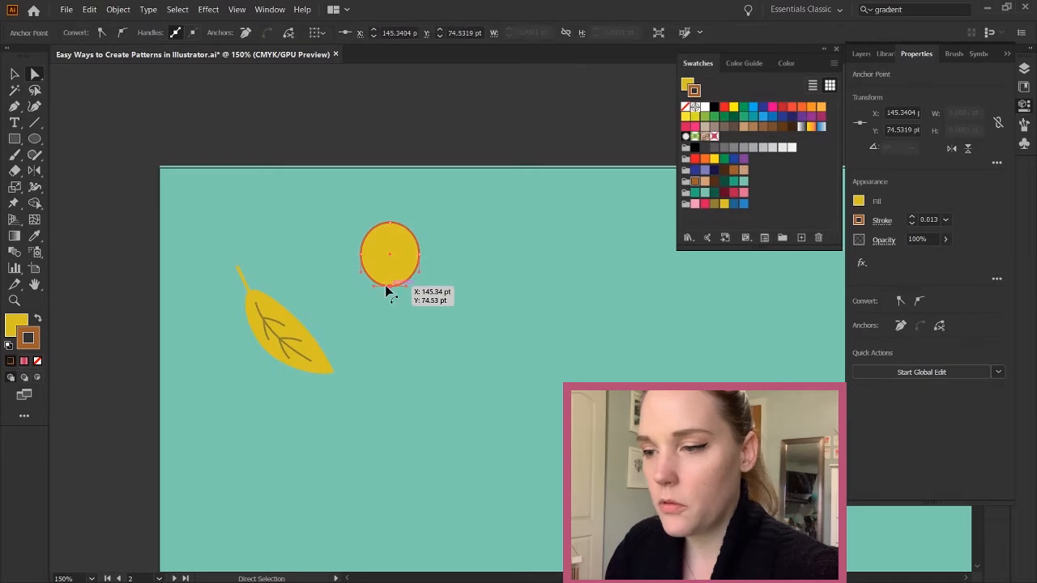
left_click(38, 320)
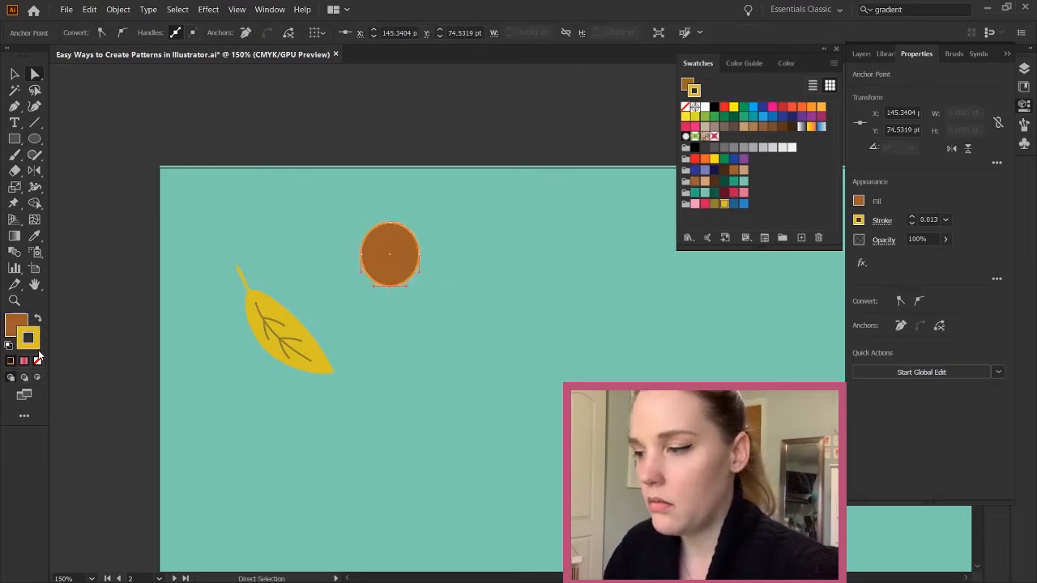
left_click(37, 361)
left_click(19, 325)
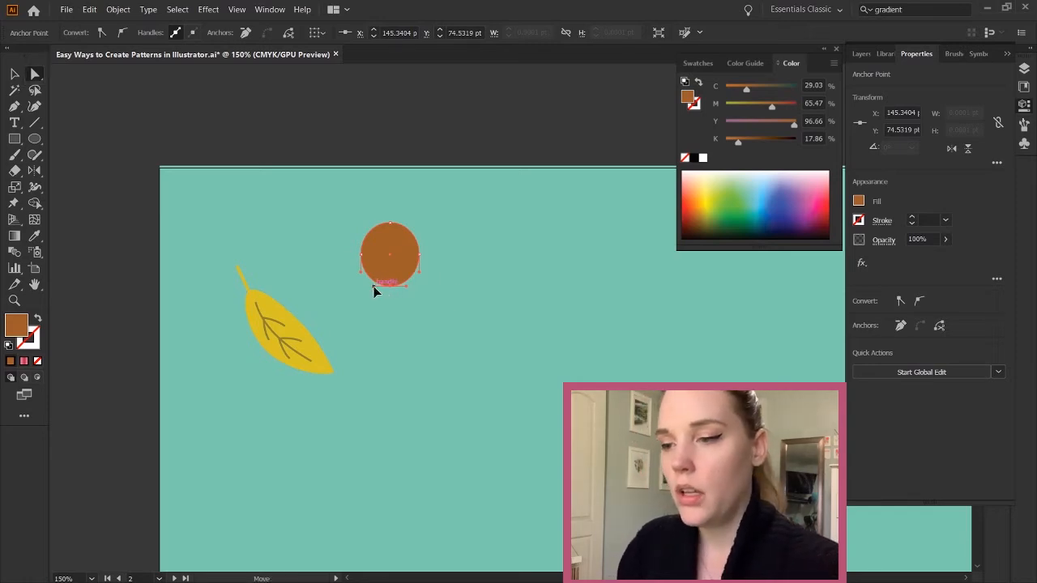
Reshape the brown ellipse into an acorn body by shortening its bottom handles to a point and lengthening its top handles to flatten the top.
left_click_drag(373, 286, 397, 288)
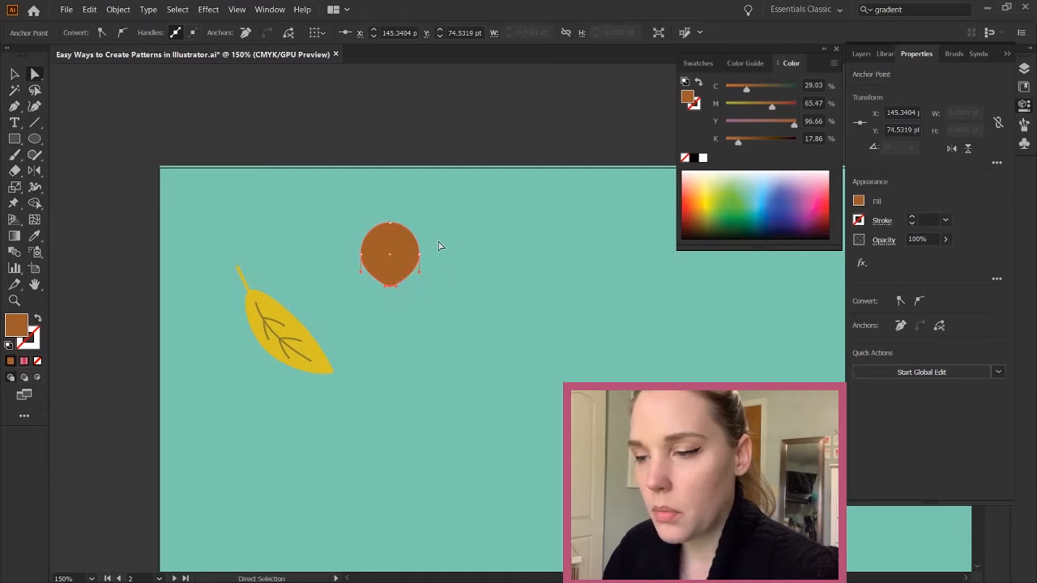
left_click(390, 223)
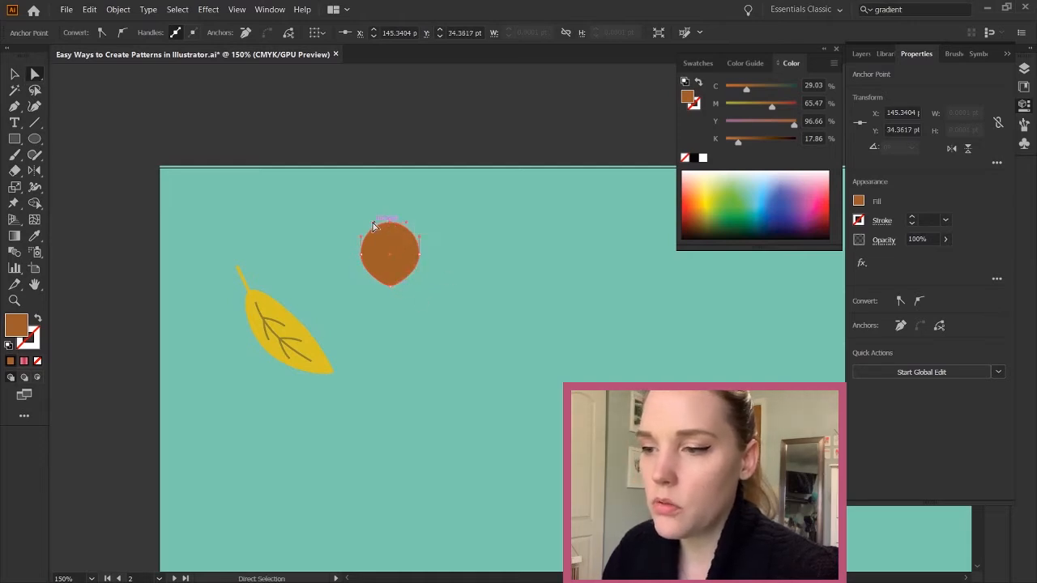
left_click_drag(374, 222, 425, 228)
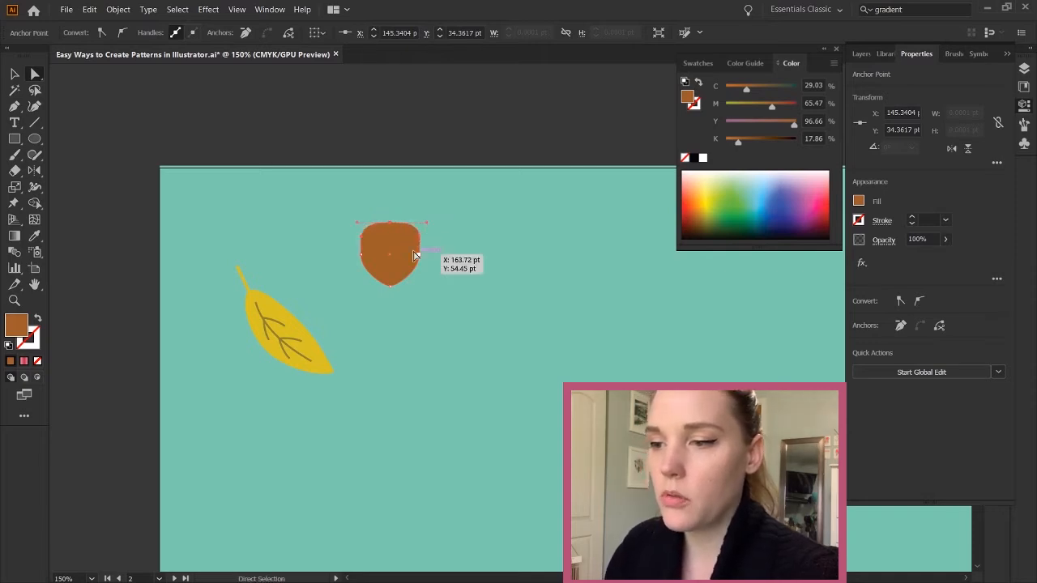
left_click(465, 313)
key("v")
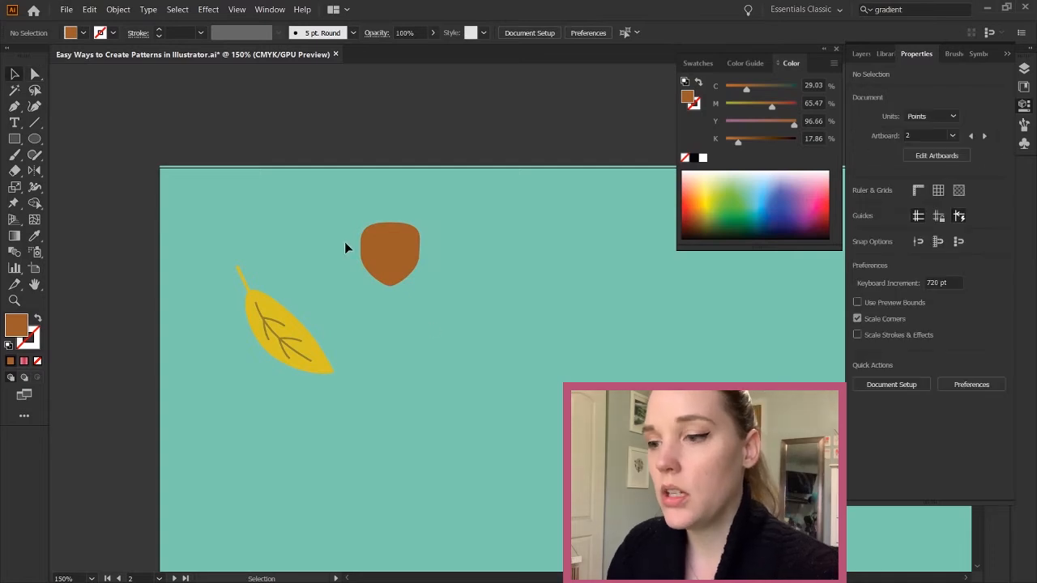
Draw an acorn cap ellipse about 35 by 22 pt over the top of the brown body and fill it dark brown.
key("l")
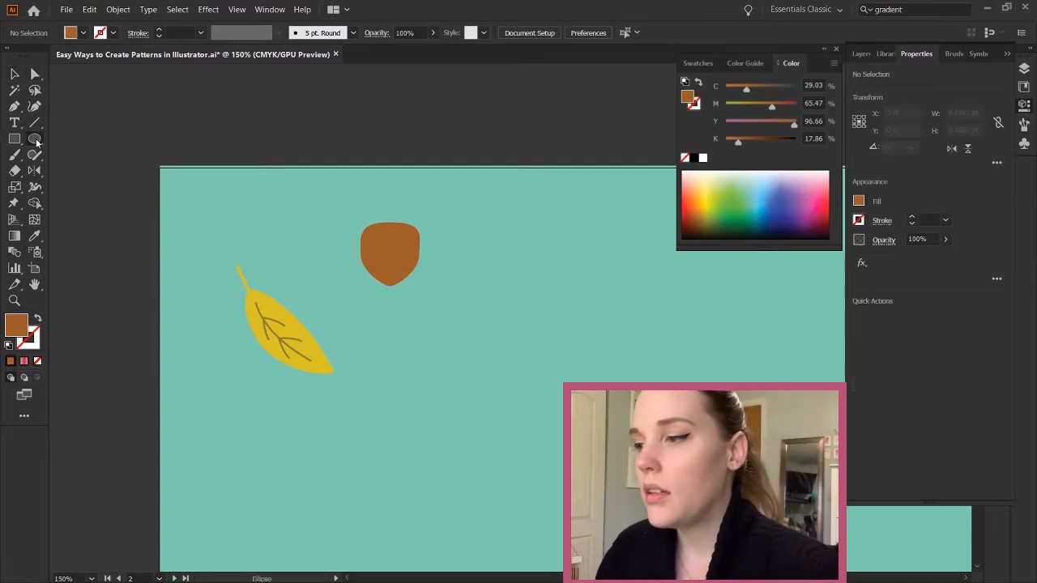
mouse_move(363, 208)
left_mouse_down()
mouse_move(421, 243)
mouse_move(392, 216)
mouse_move(394, 228)
left_mouse_up()
key("v")
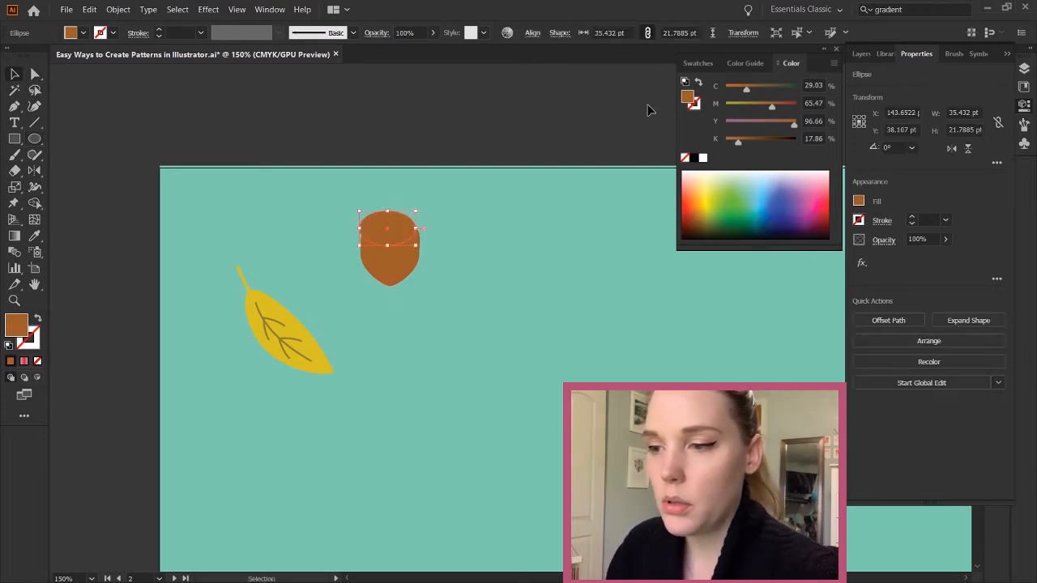
left_click(699, 63)
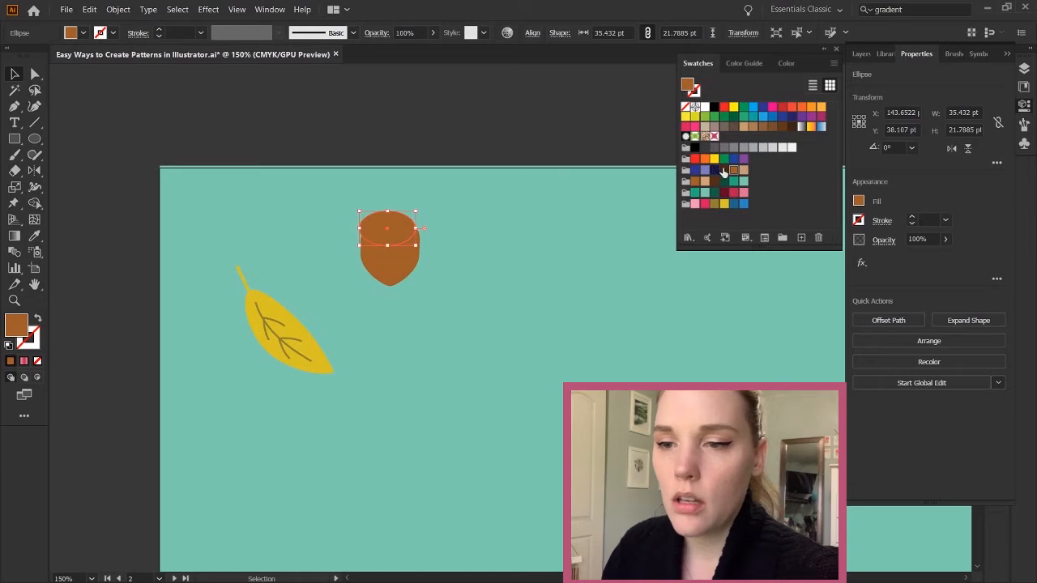
left_click(724, 170)
Widen the dark brown cap slightly past the acorn body's sides and flatten its lower edge.
left_click_drag(414, 228, 388, 238)
key("a")
left_click(453, 277)
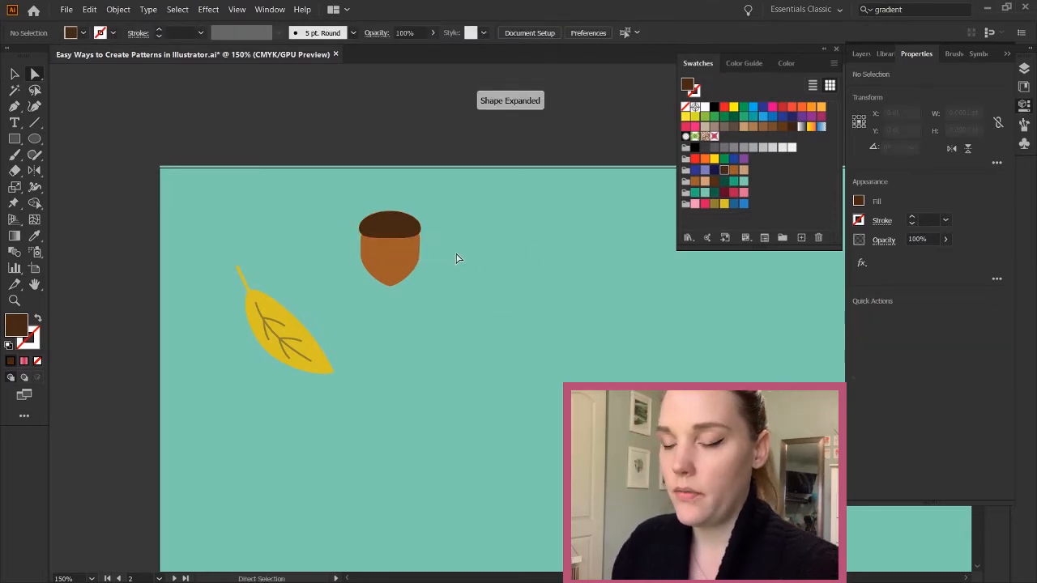
key("v")
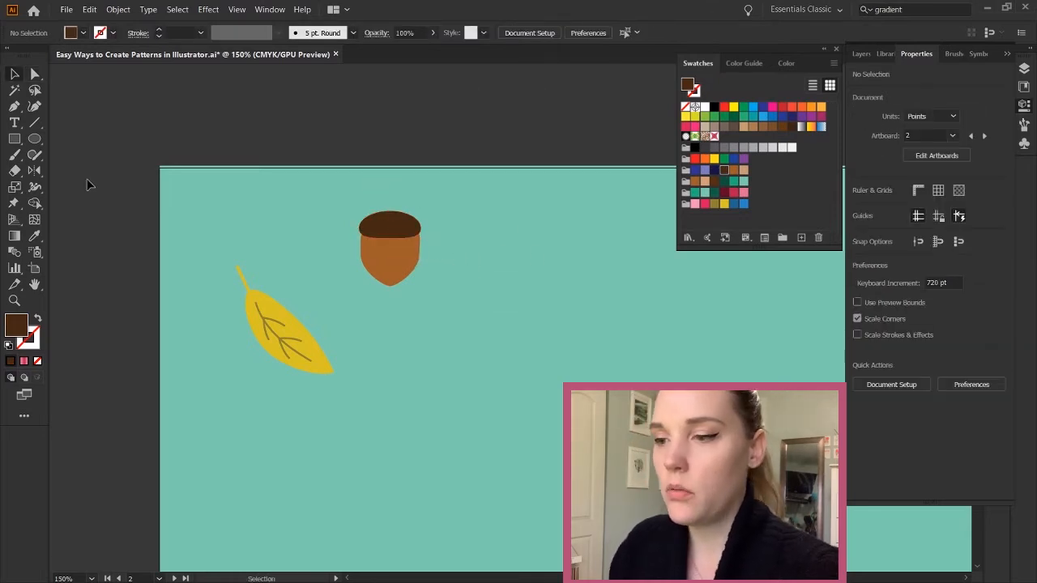
Draw a narrow dark brown rectangle as a stem standing upright at the centre of the acorn cap.
left_click(15, 139)
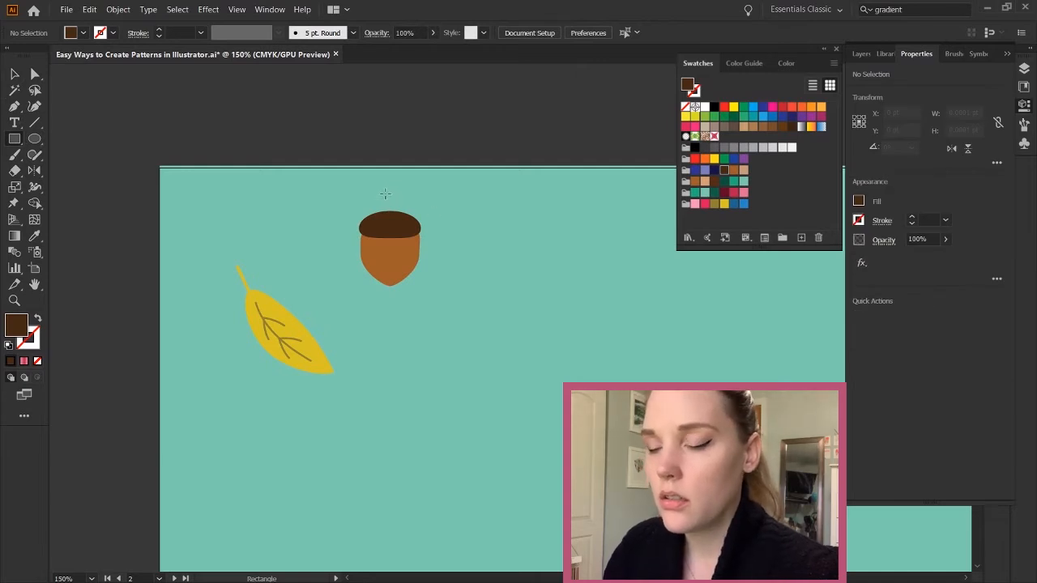
mouse_move(385, 193)
left_mouse_down()
mouse_move(392, 216)
mouse_move(394, 207)
left_mouse_up()
left_click(498, 231, "ctrl")
key("v")
left_click(374, 281)
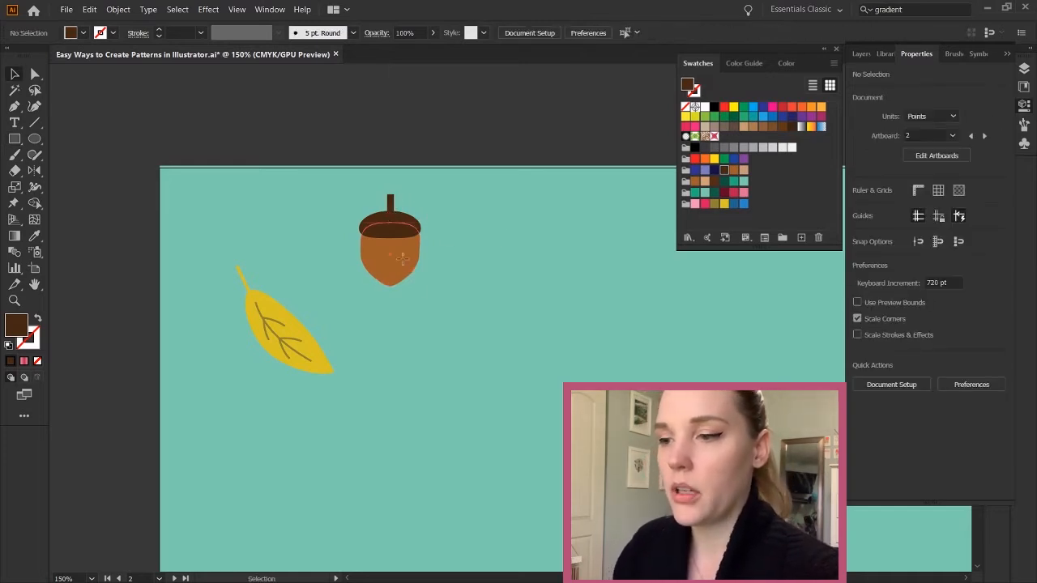
Apply a linear gradient to the acorn body and recolour its stops in brown and tan tones.
left_click(402, 258)
key("g")
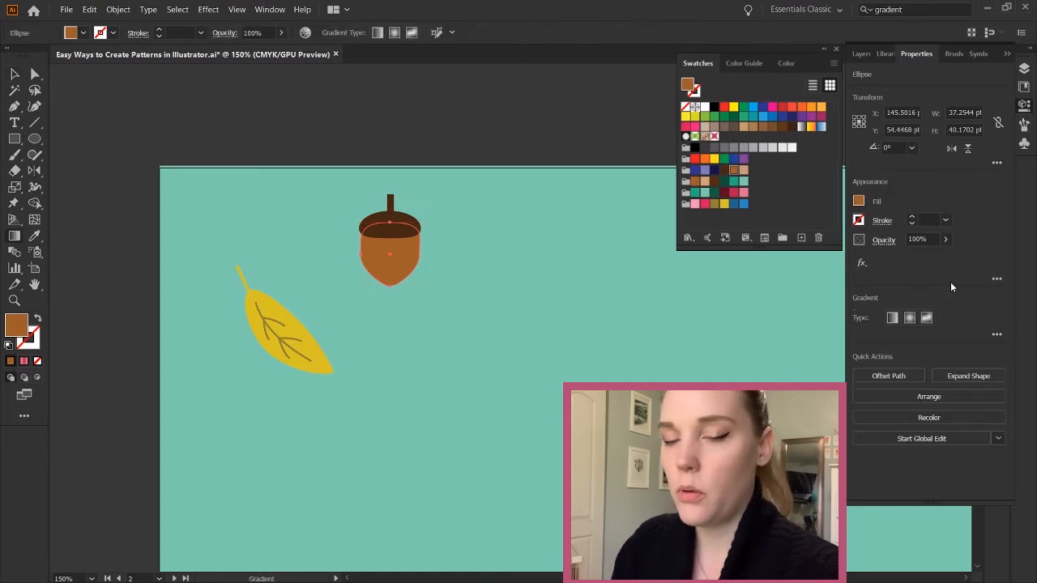
left_click(894, 318)
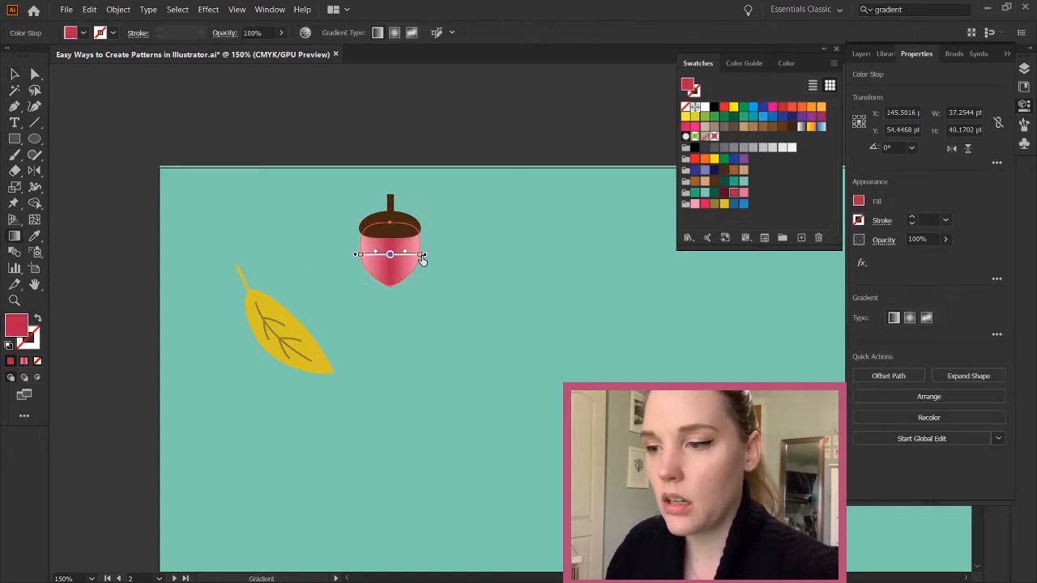
left_click(421, 255)
left_click(694, 183)
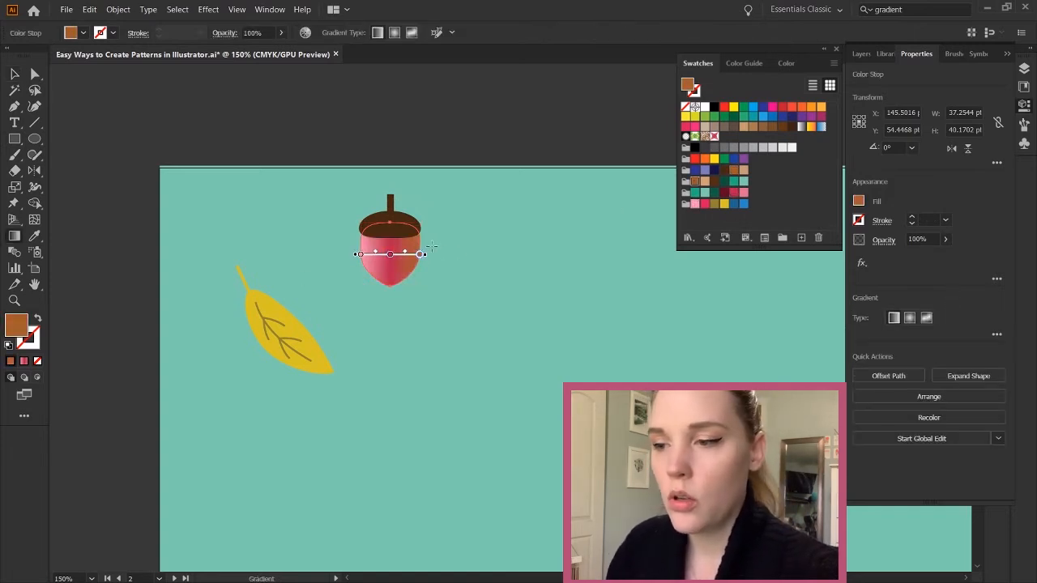
left_click(360, 254)
left_click(733, 170)
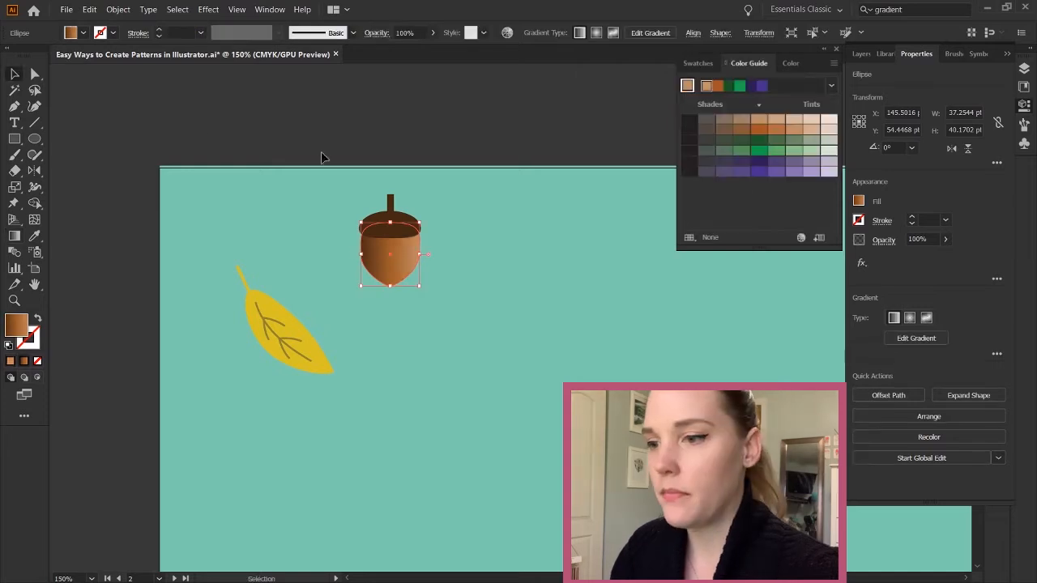
left_click(504, 260)
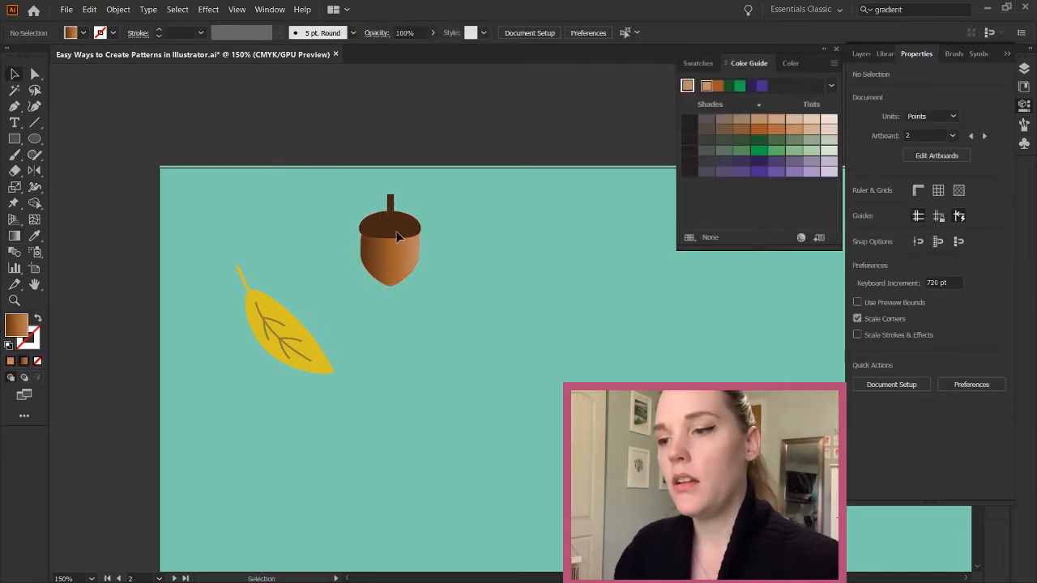
Group the acorn parts, scale the group down to about 28 by 42 pt, and place it beside the leaf.
left_click(412, 272)
key("ctrl+g")
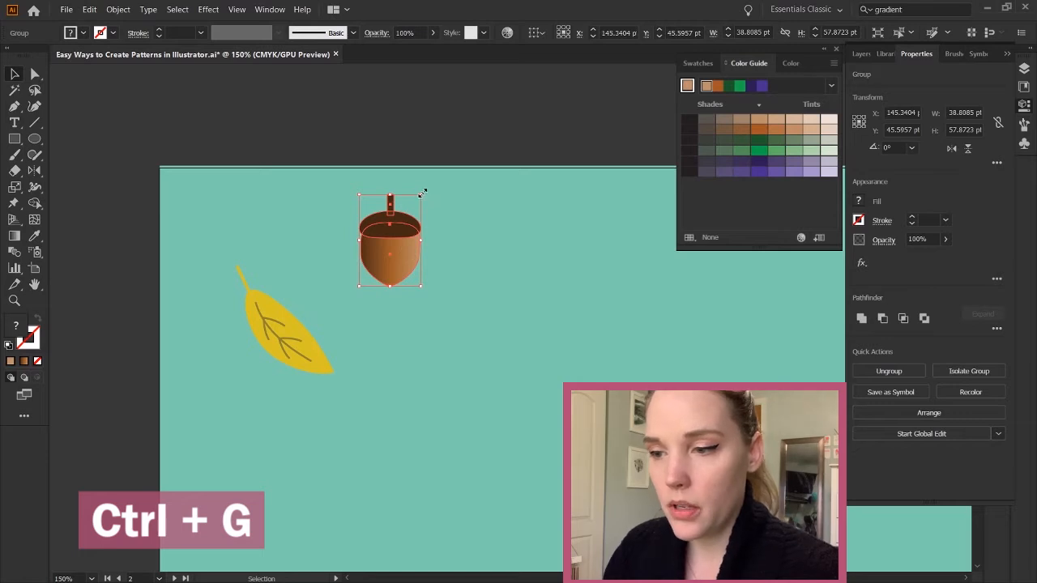
left_click_drag(422, 195, 405, 220)
left_click_drag(378, 276, 370, 307)
left_click(456, 332)
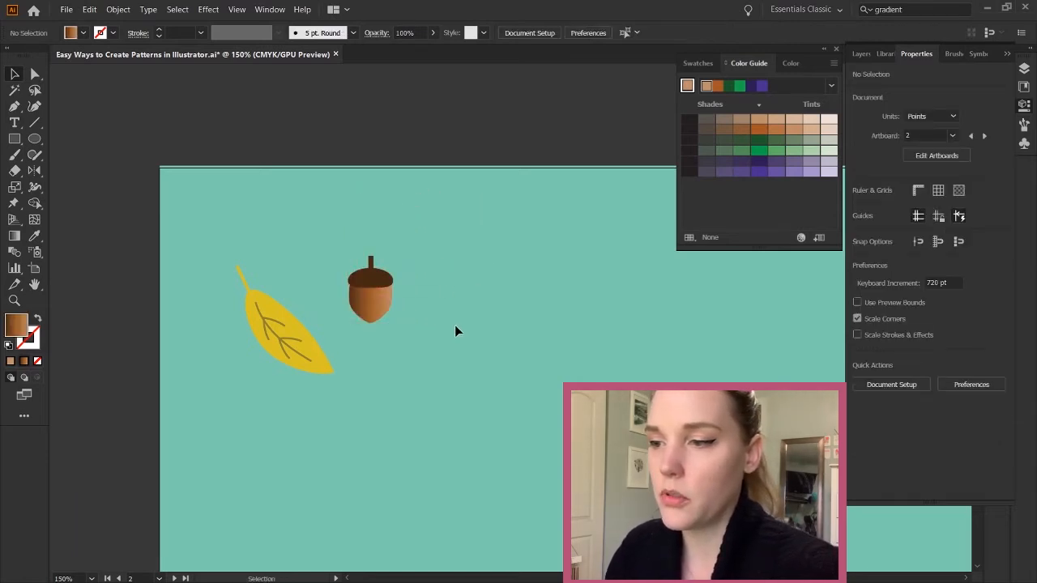
Scale the yellow leaf down to about 44 by 48 pt and shift it slightly away from the acorn.
key("z")
left_click(456, 328, "alt")
left_click(457, 327, "alt")
scroll(548, 361, "right", 3)
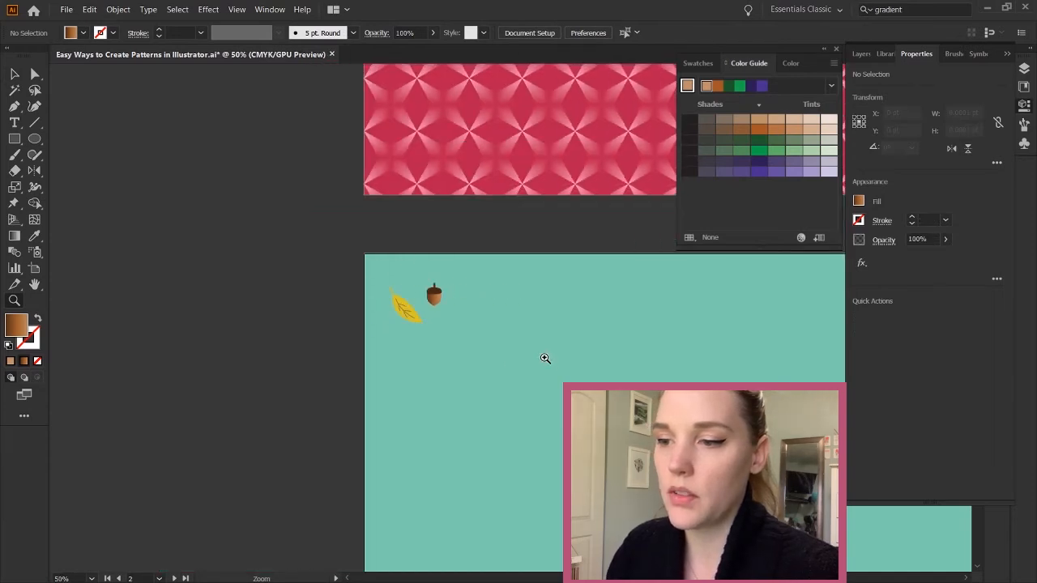
left_click(408, 257)
left_click(608, 422)
left_click(513, 284)
left_click(402, 253)
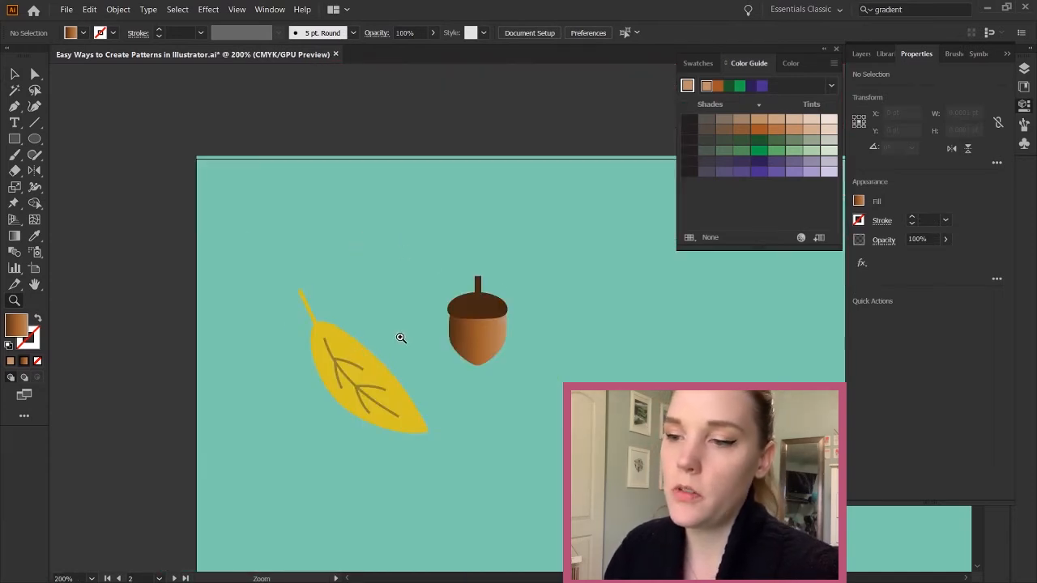
key("v")
scroll(384, 348, "down", 3)
left_click(363, 297)
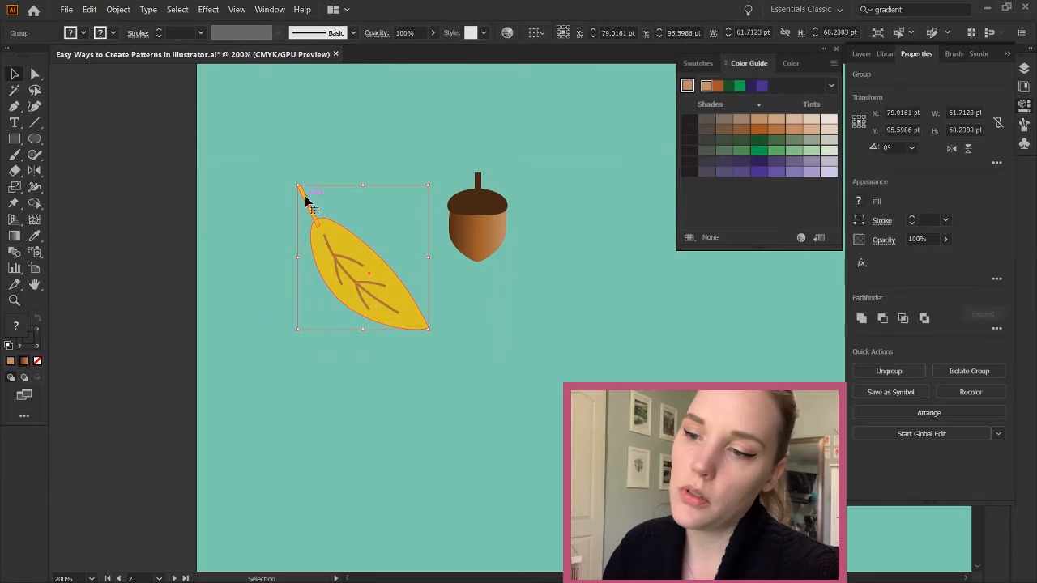
left_click_drag(300, 188, 335, 228)
left_click_drag(385, 298, 343, 287)
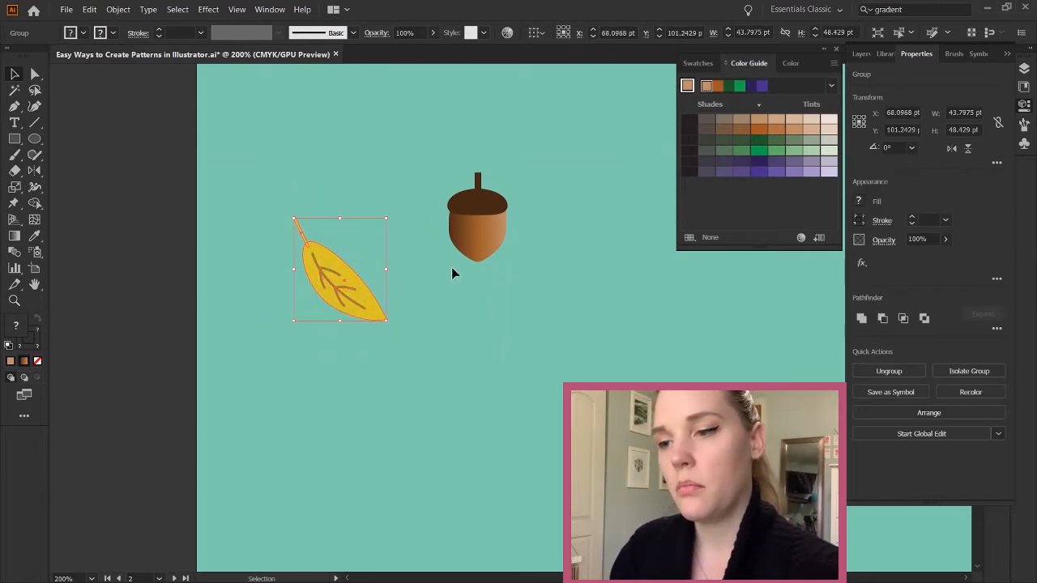
Move the acorn slightly closer to the leaf and tilt it clockwise to a rotation of 338.30°.
left_click_drag(474, 256, 464, 275)
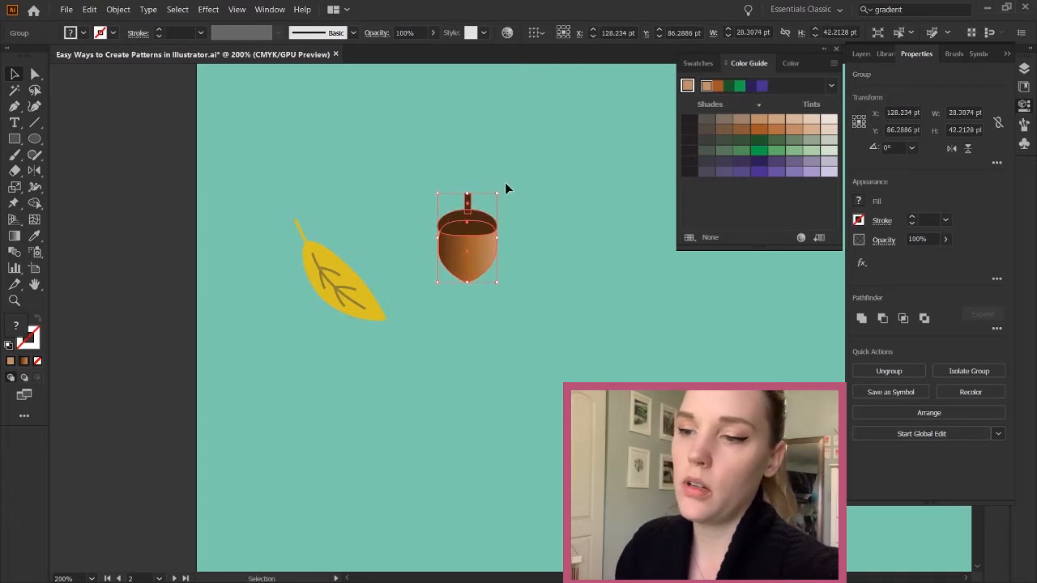
left_click_drag(500, 187, 517, 205)
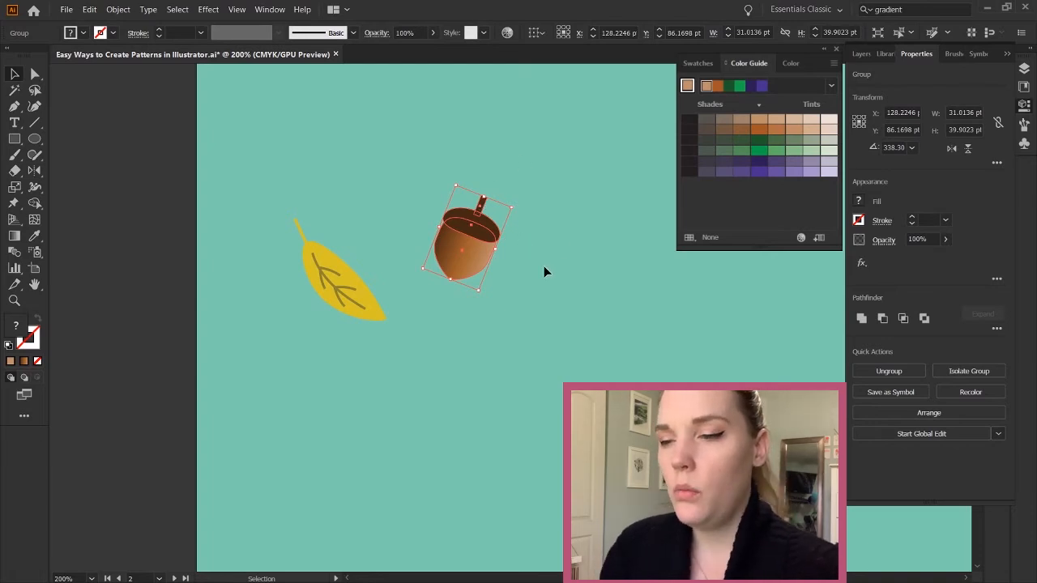
key("ctrl+z")
left_click(494, 208)
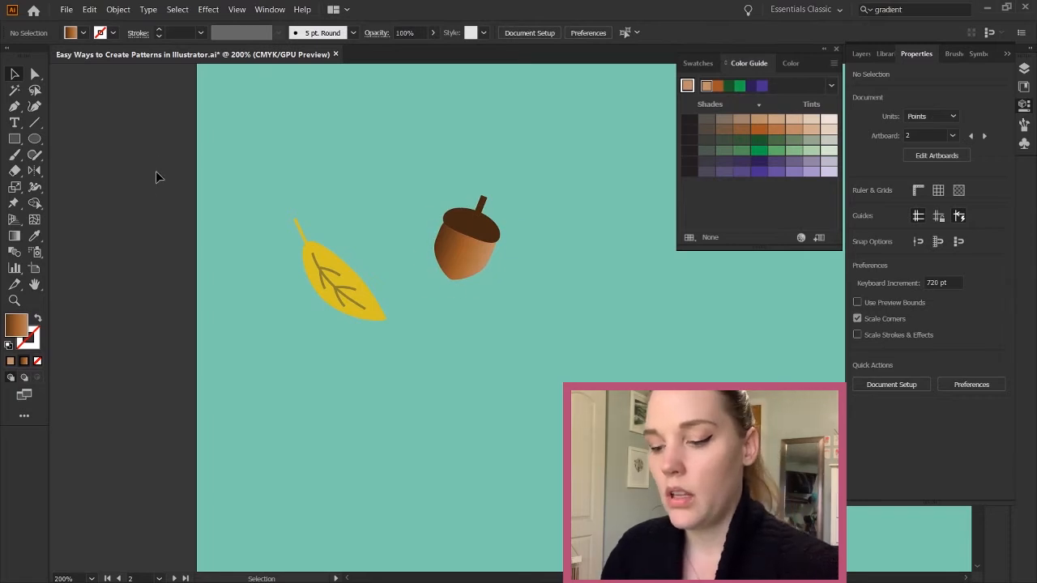
Add a rotated copy of the yellow leaf above the original, stem pointing up and right, with a dark green blade.
left_click(339, 288)
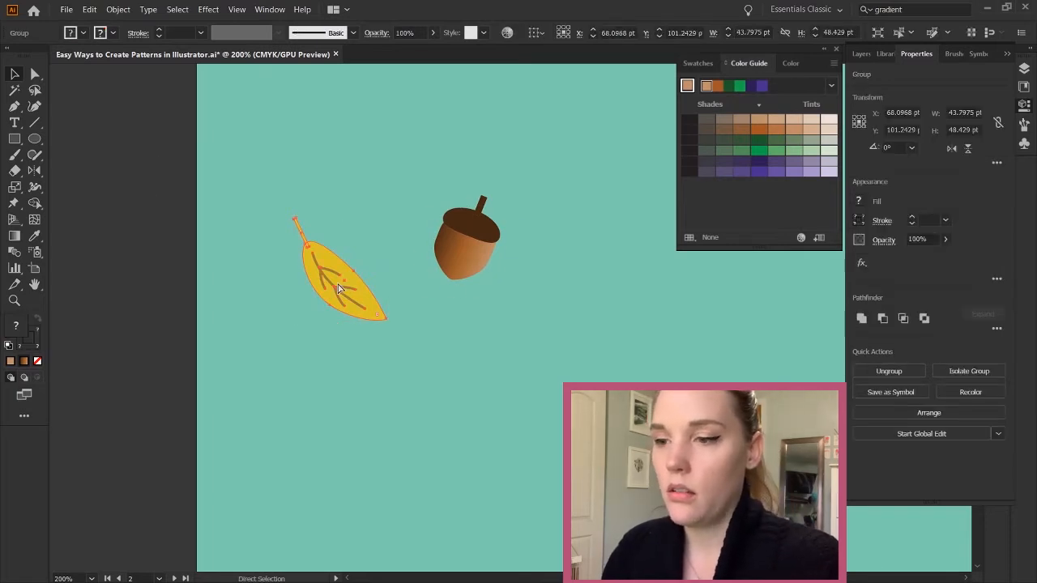
left_click_drag(339, 288, 368, 199)
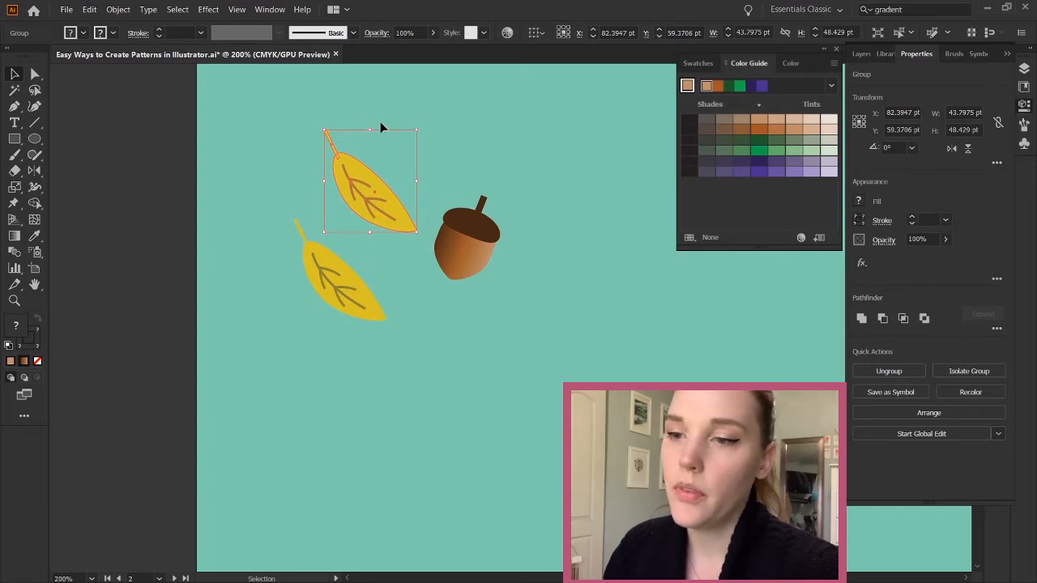
key("r")
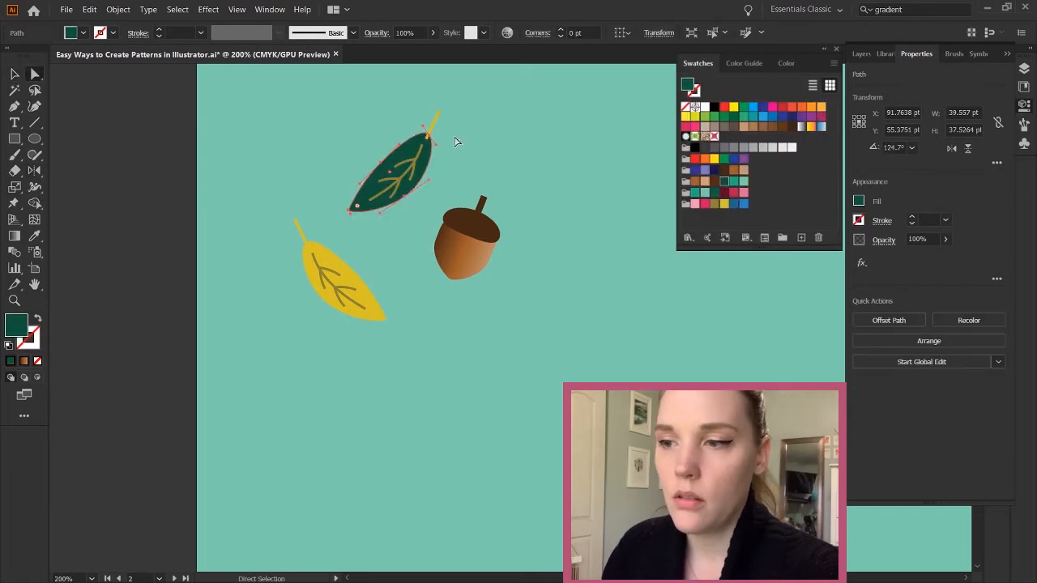
Recolour the copied leaf's stem dark green and its veins a darker shade of green.
left_click(436, 121)
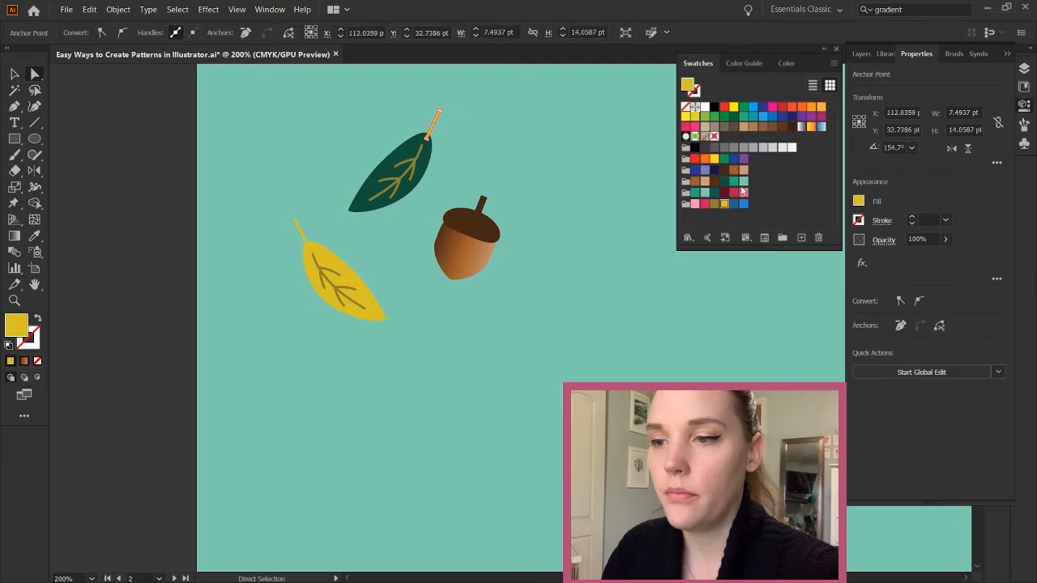
left_click(724, 183)
left_click(535, 174)
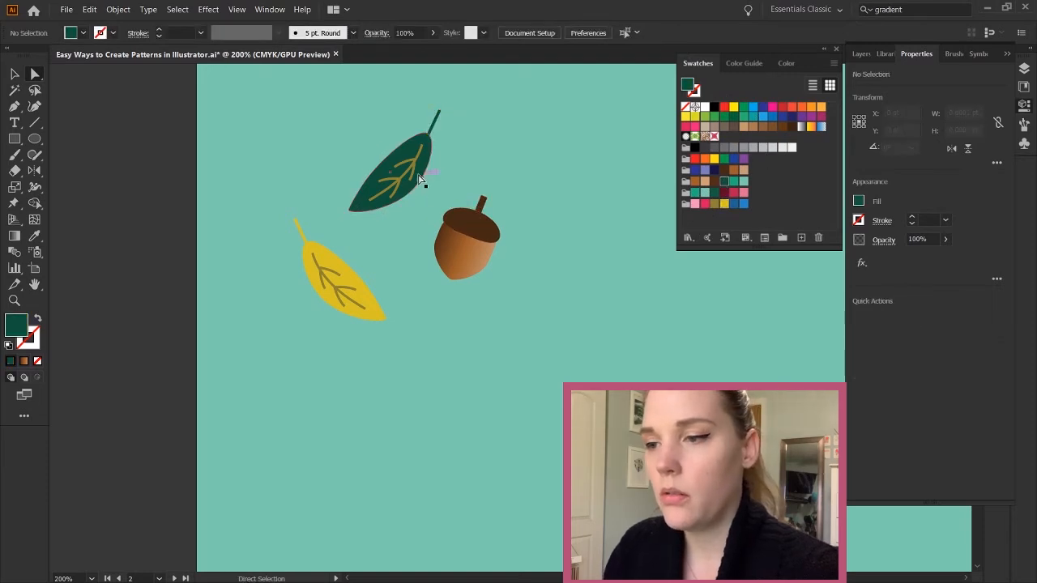
left_click(403, 181)
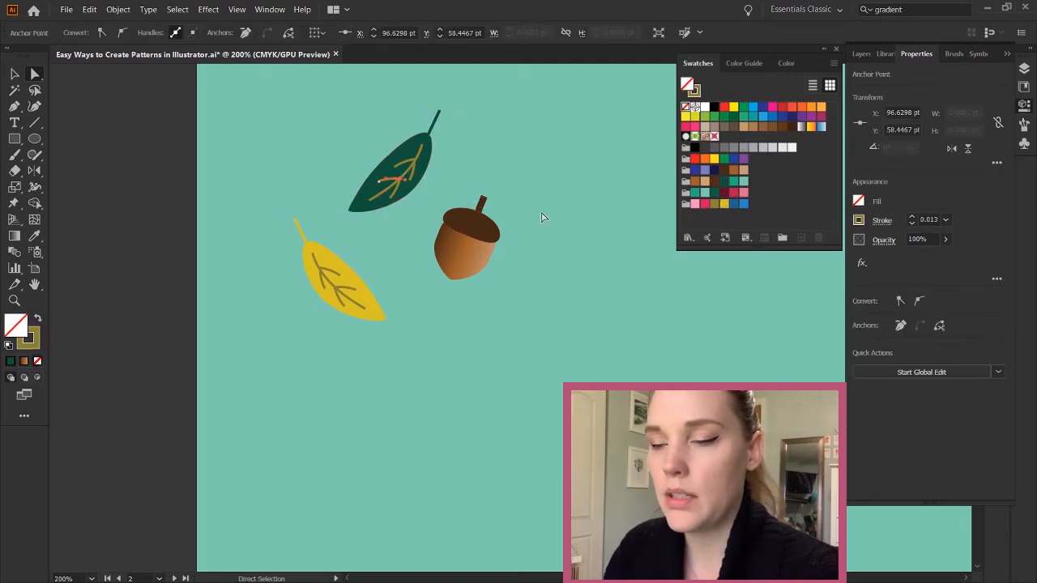
Select both leaves and the acorn and make a new pattern from them, undoing the stray edit to the pattern artwork.
key("z")
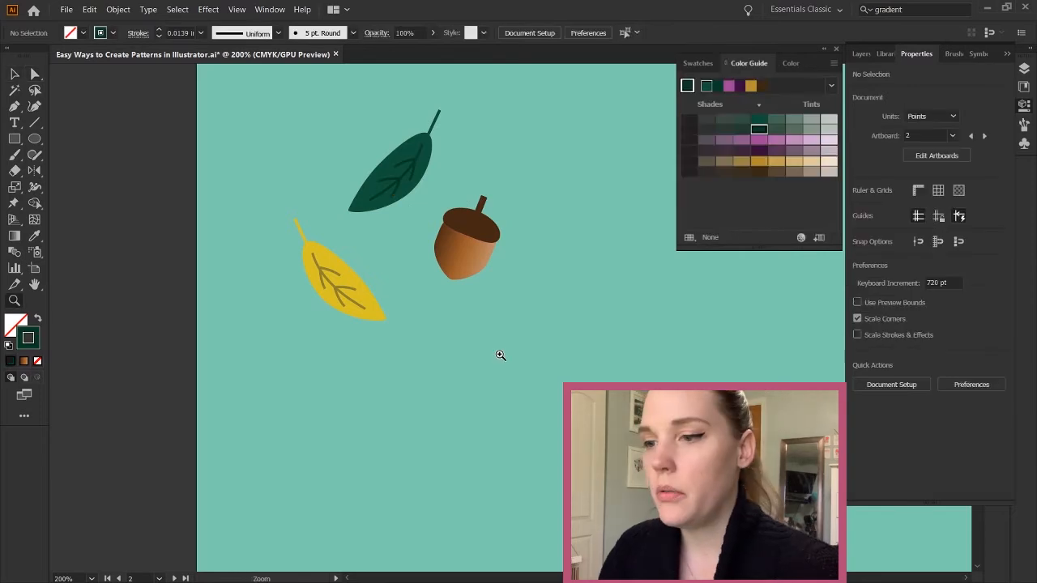
key("ctrl+minus")
key("ctrl+minus")
key("ctrl+minus")
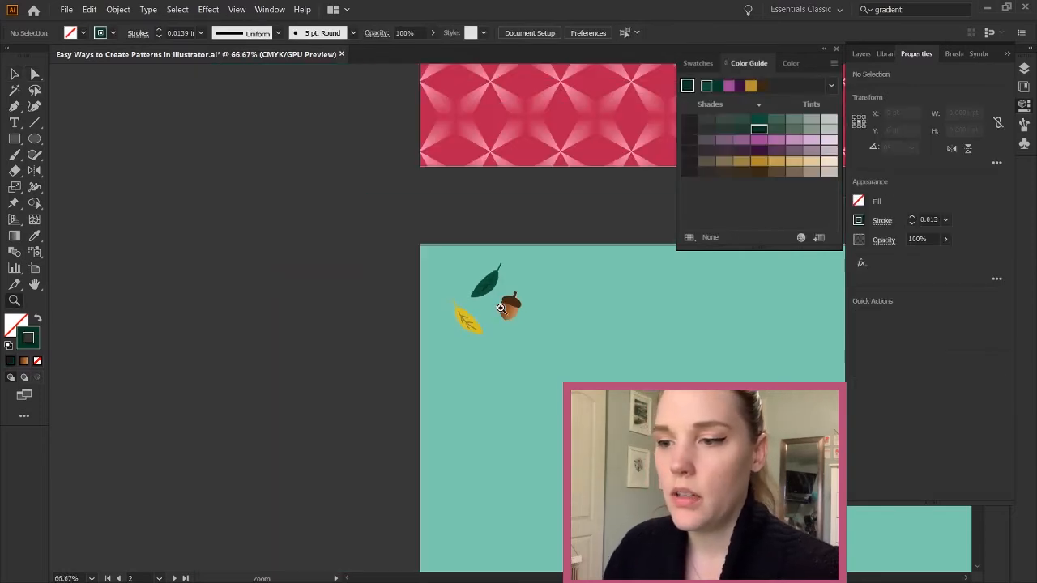
scroll(502, 307, "right", 3)
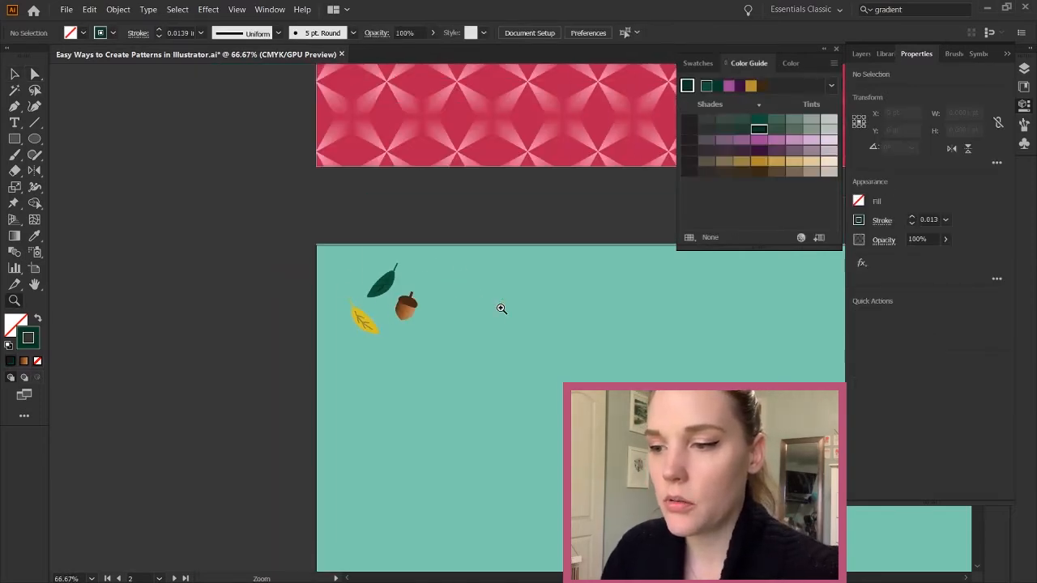
scroll(501, 308, "down", 3)
key("v")
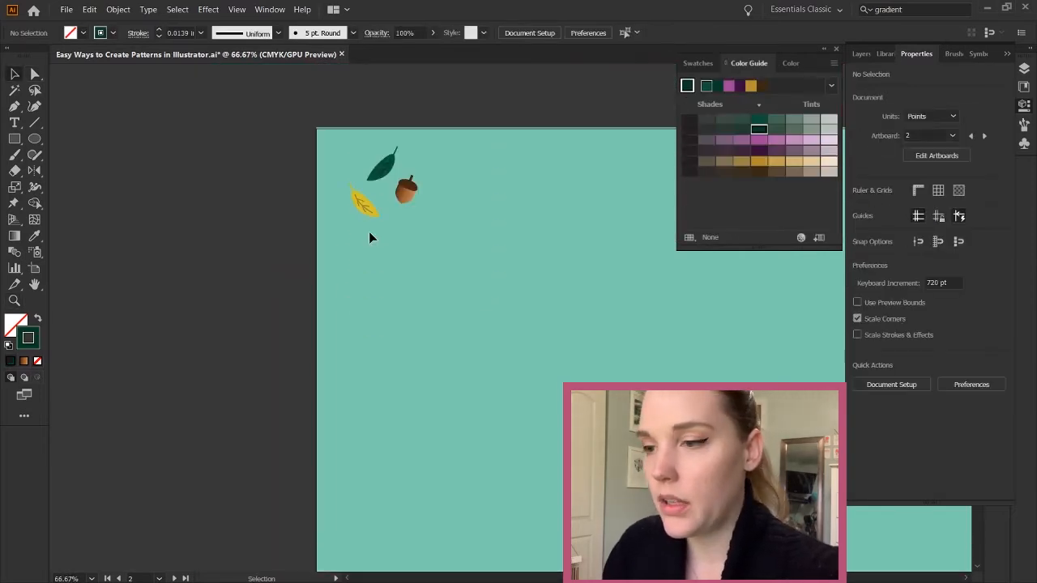
left_click(365, 204)
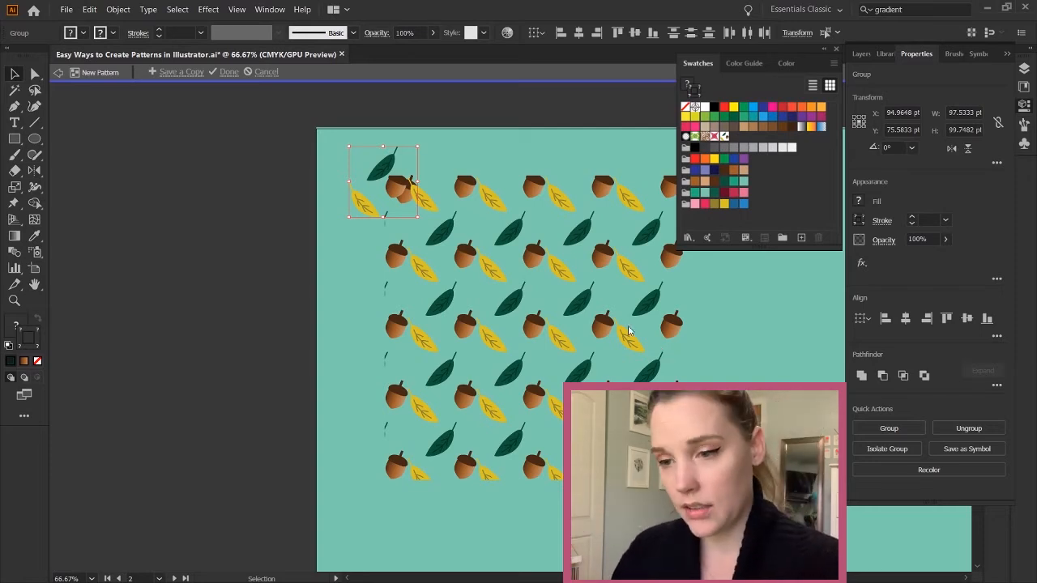
key("ctrl+z")
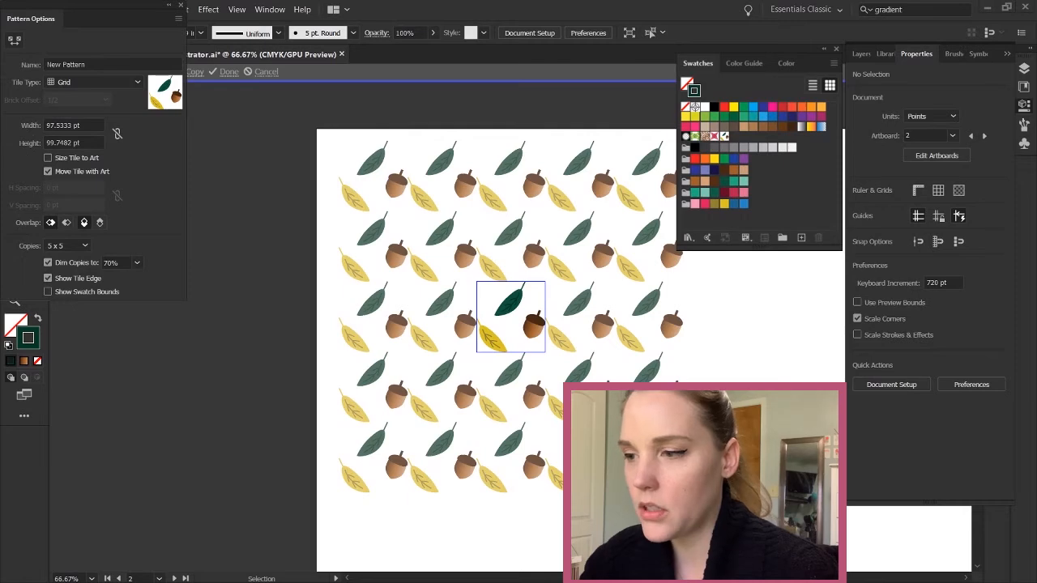
Move the pattern settings clear of the edge and name the pattern "fall Love".
left_click_drag(81, 18, 157, 121)
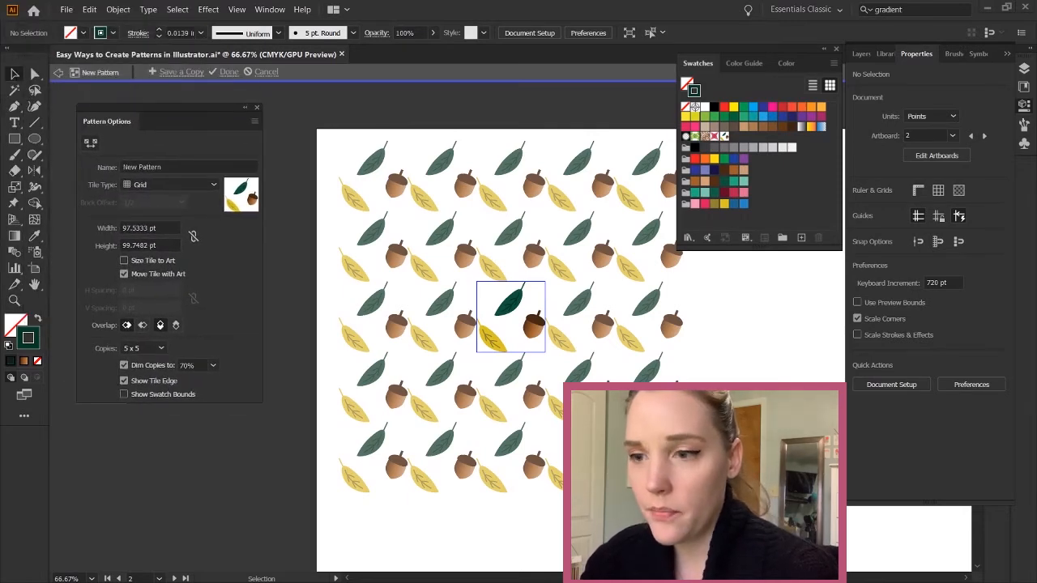
double_click(177, 166)
triple_click(178, 166)
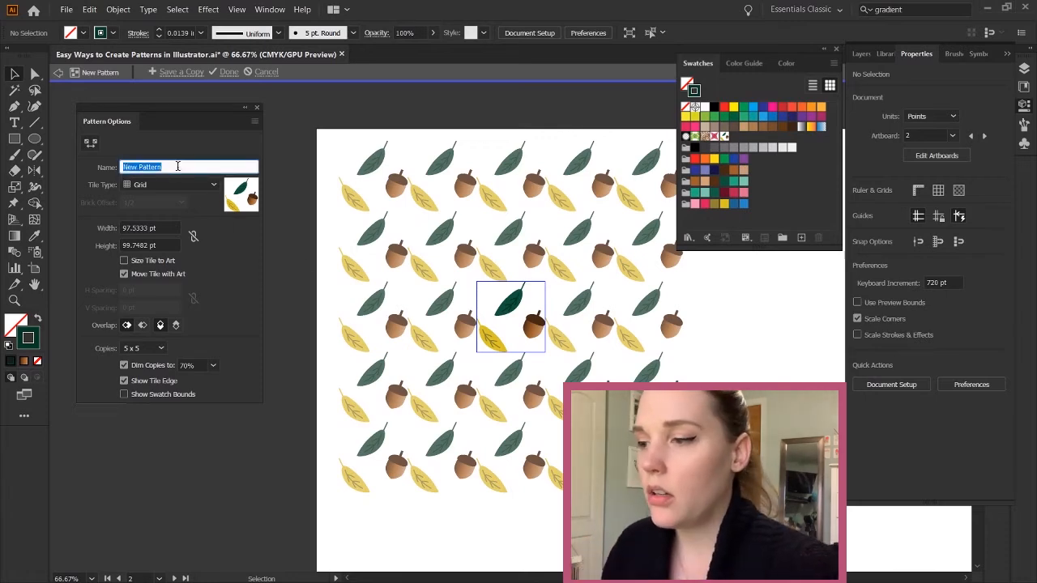
type("fall")
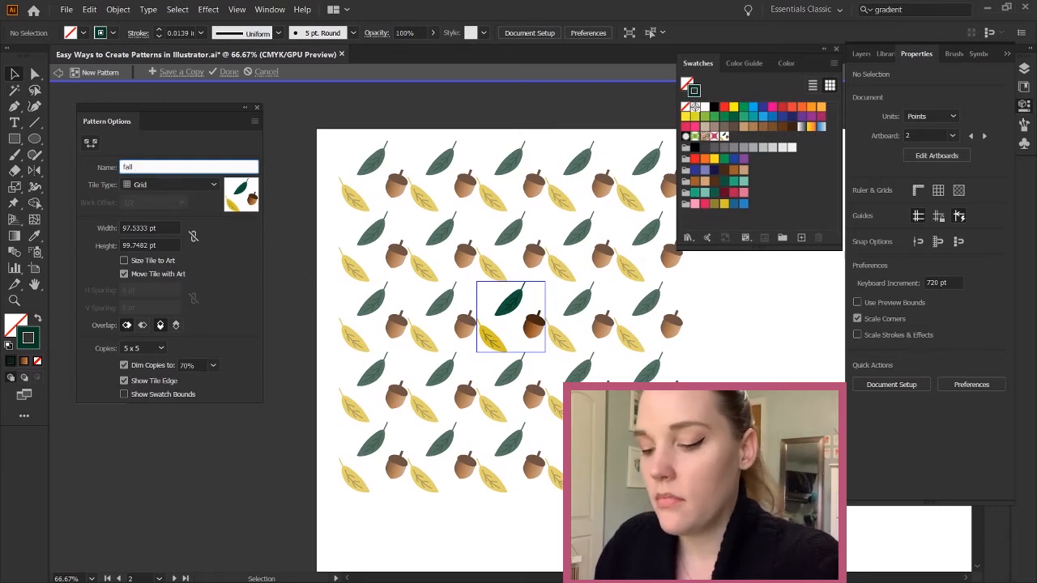
type(" Love")
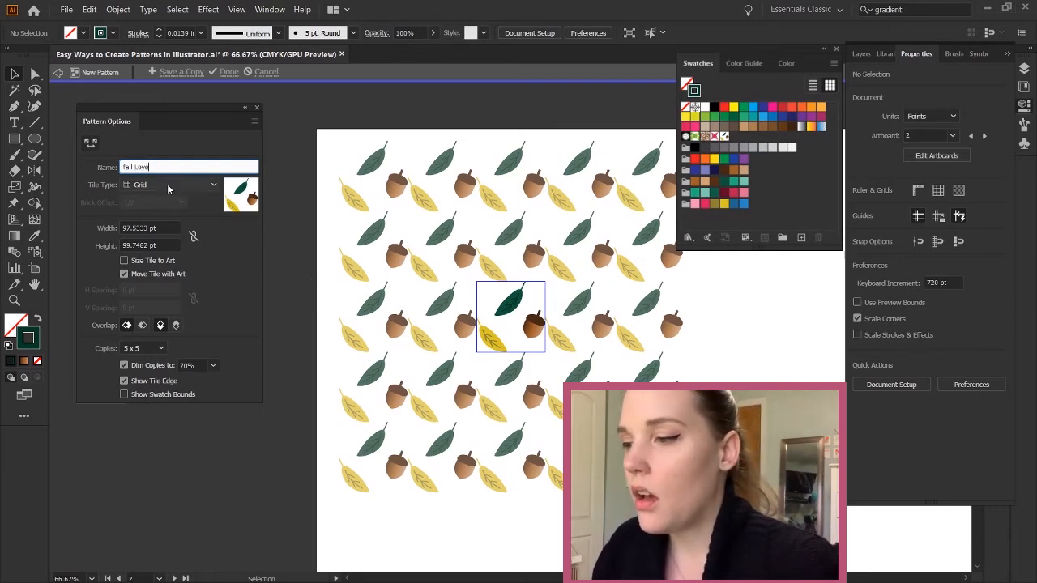
key("Return")
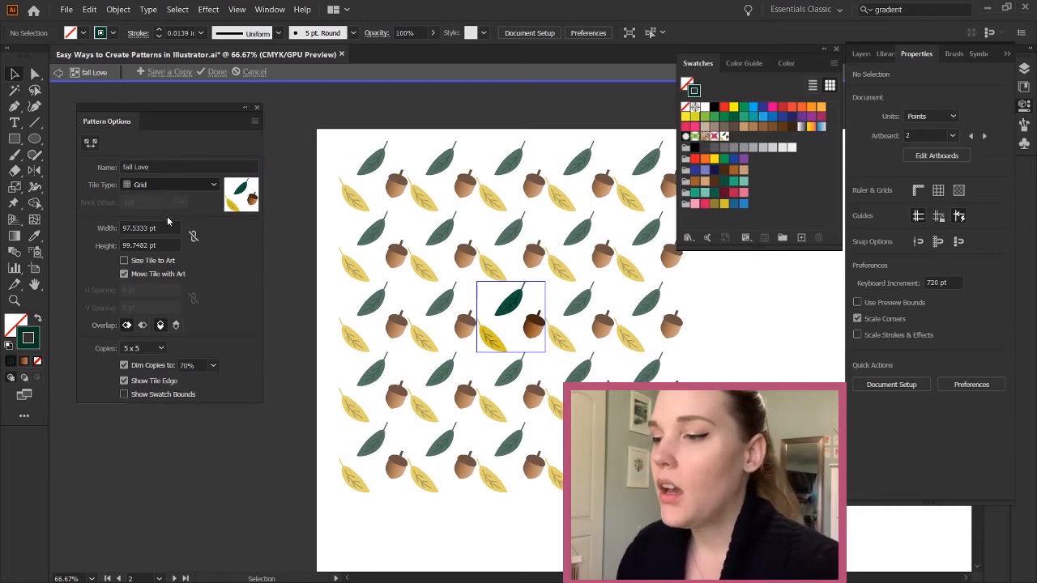
Set the pattern's tile type to Brick by Row and turn on Size Tile to Art.
left_click(168, 216)
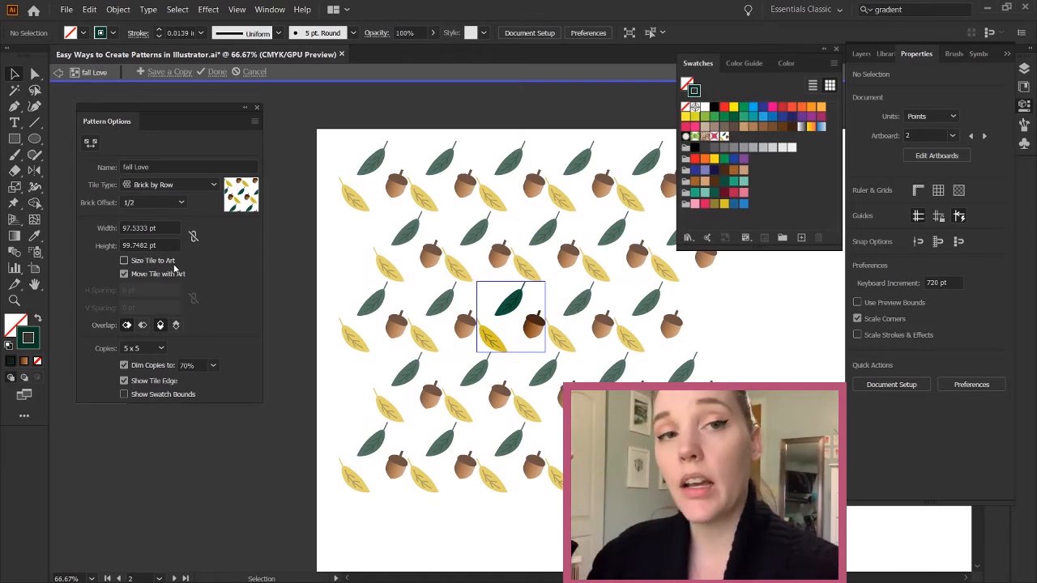
left_click(123, 260)
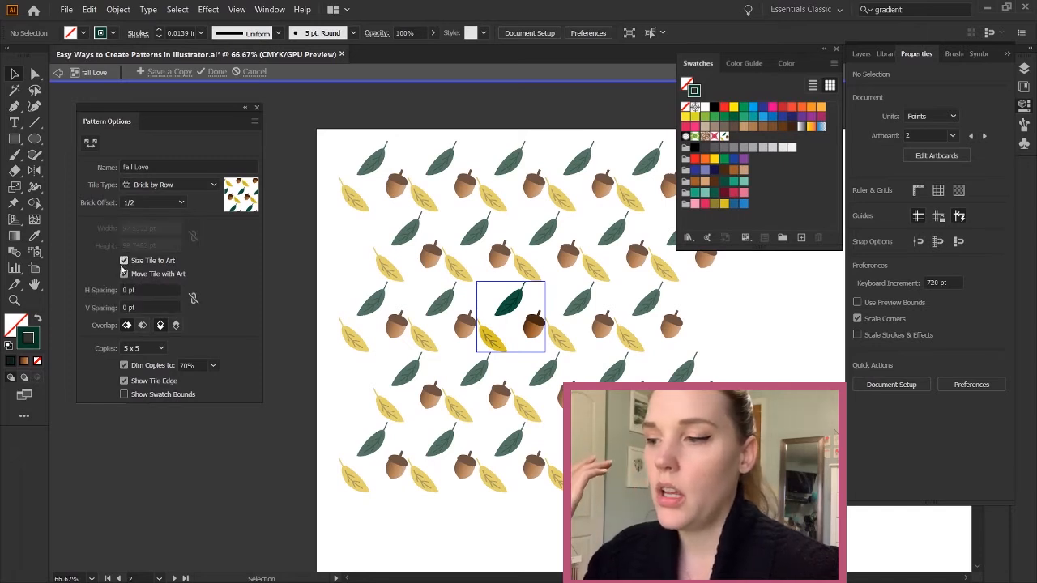
Turn off Size Tile to Art, set the brick offset to 1/3 and finish editing the "fall Love" pattern.
left_click(123, 260)
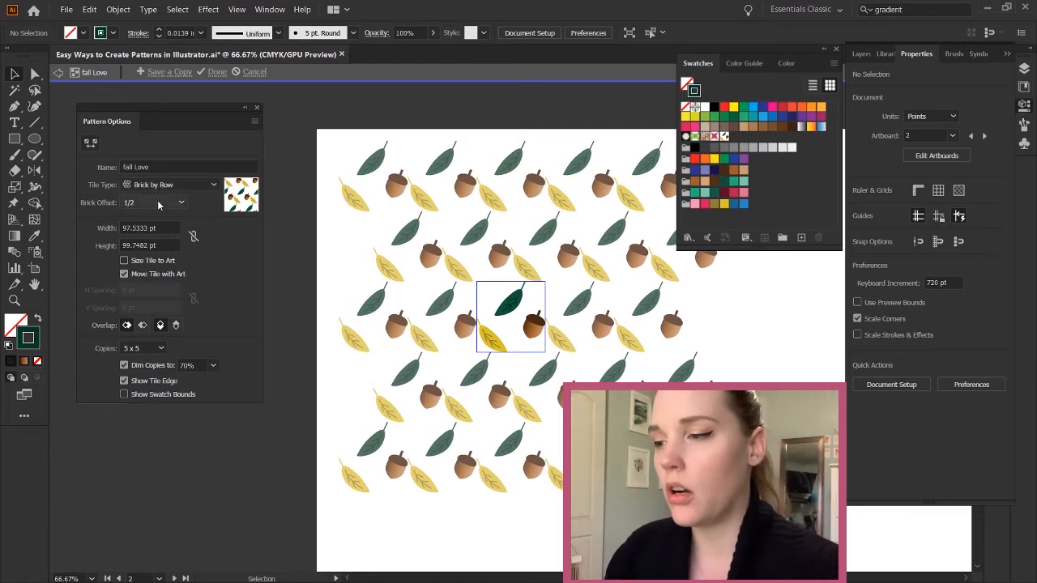
key("Down")
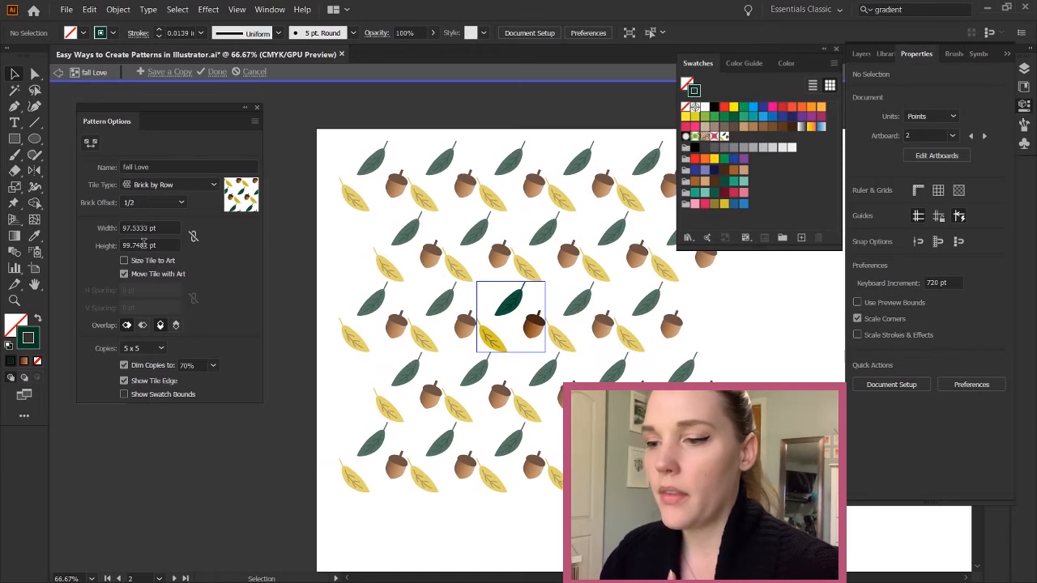
left_click(148, 201)
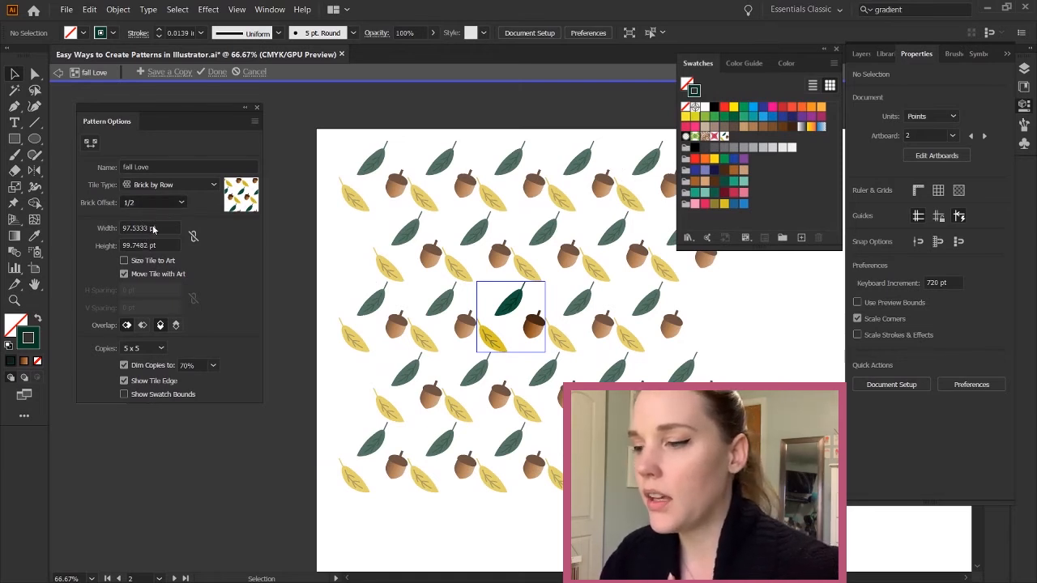
left_click(152, 228)
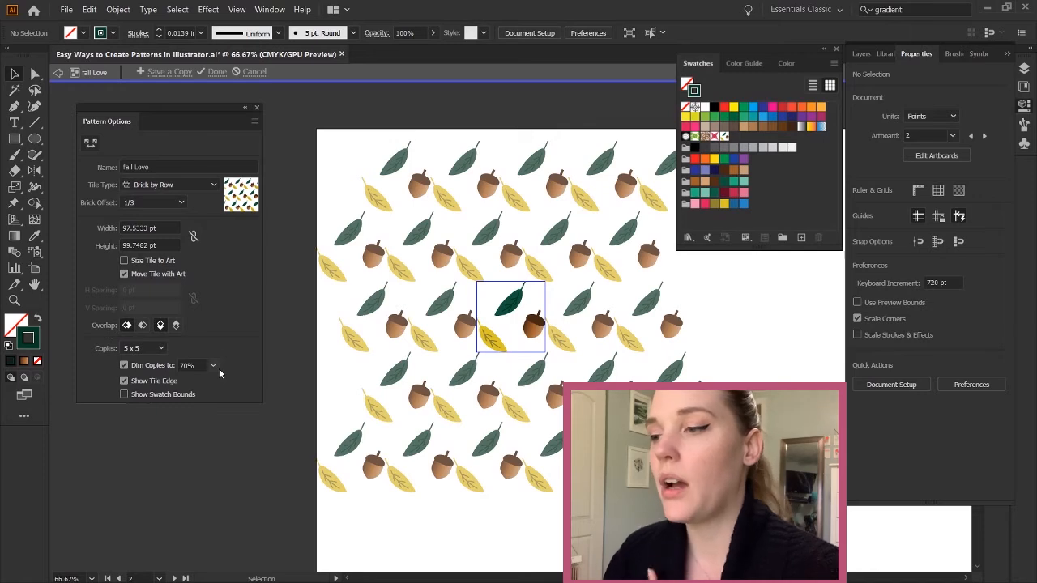
left_click(215, 72)
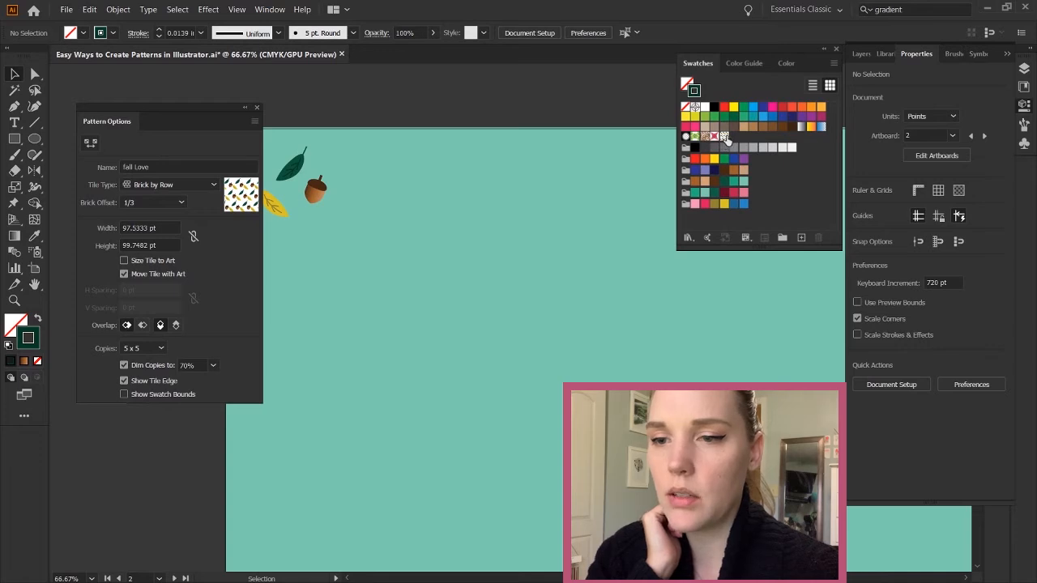
key("z")
left_click(478, 313, "alt")
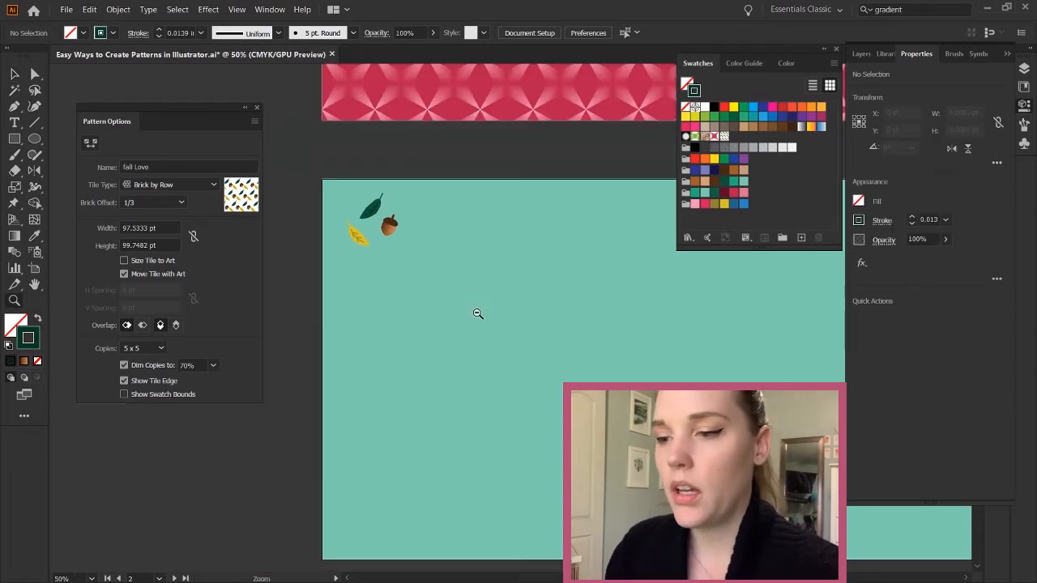
key("v")
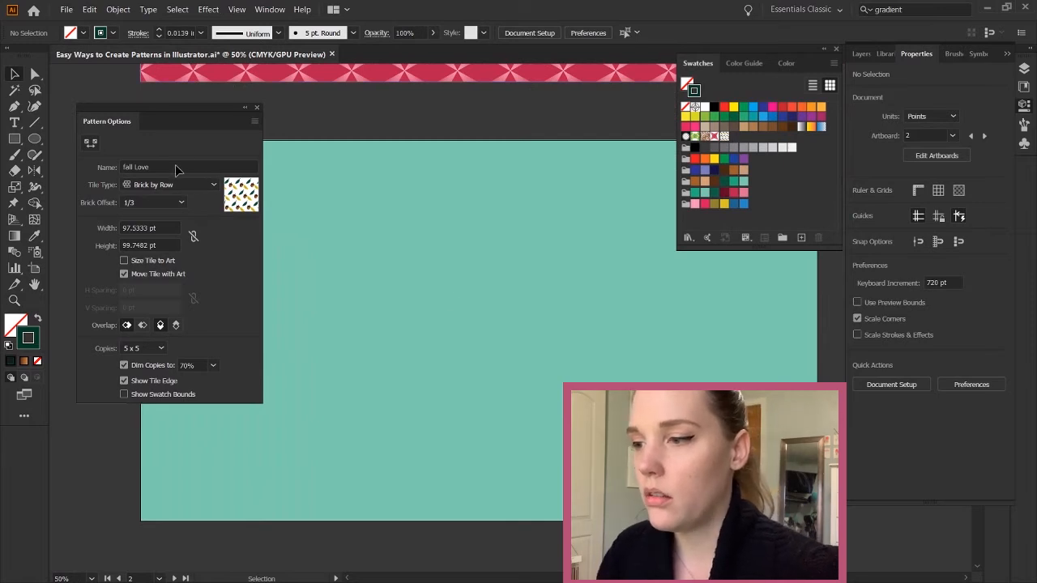
key("ctrl+a")
key("ctrl+shift+a")
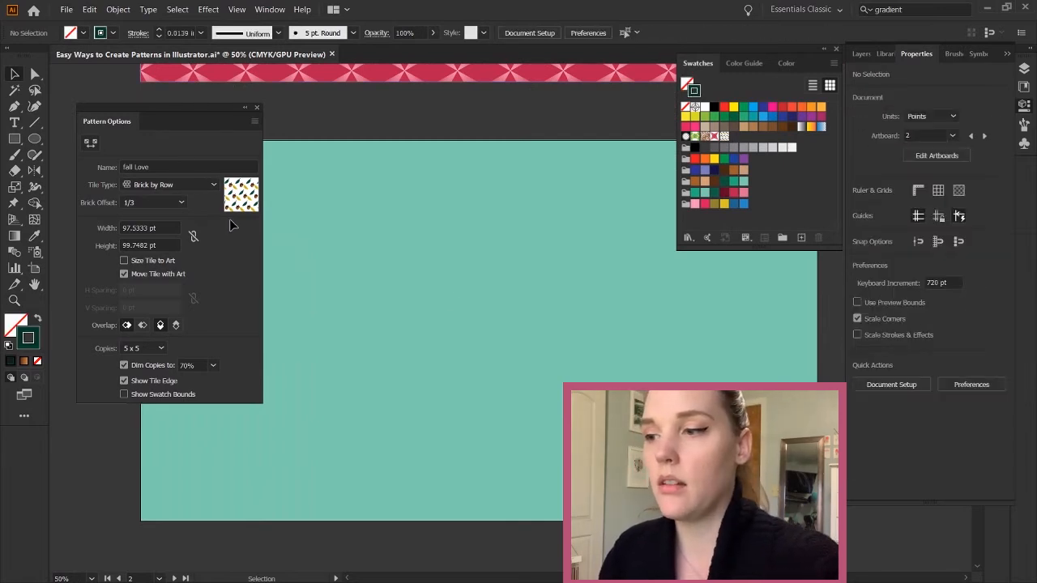
left_click(390, 357)
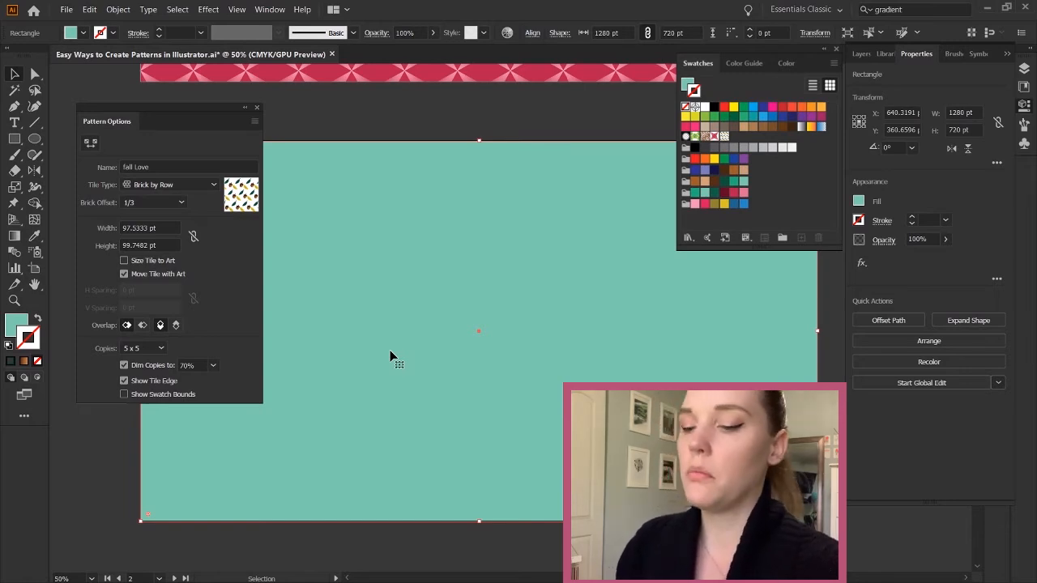
key("a")
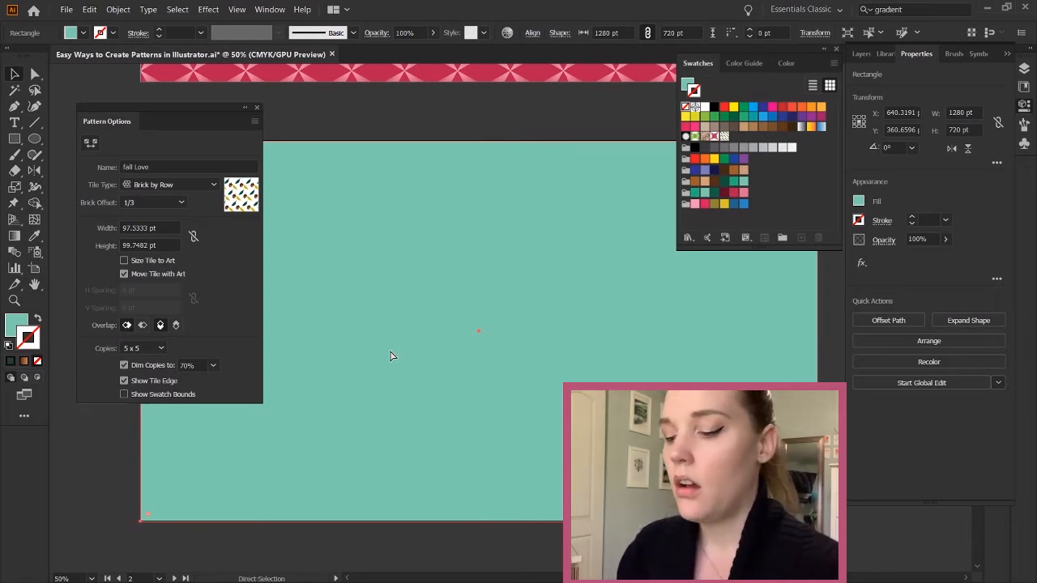
key("v")
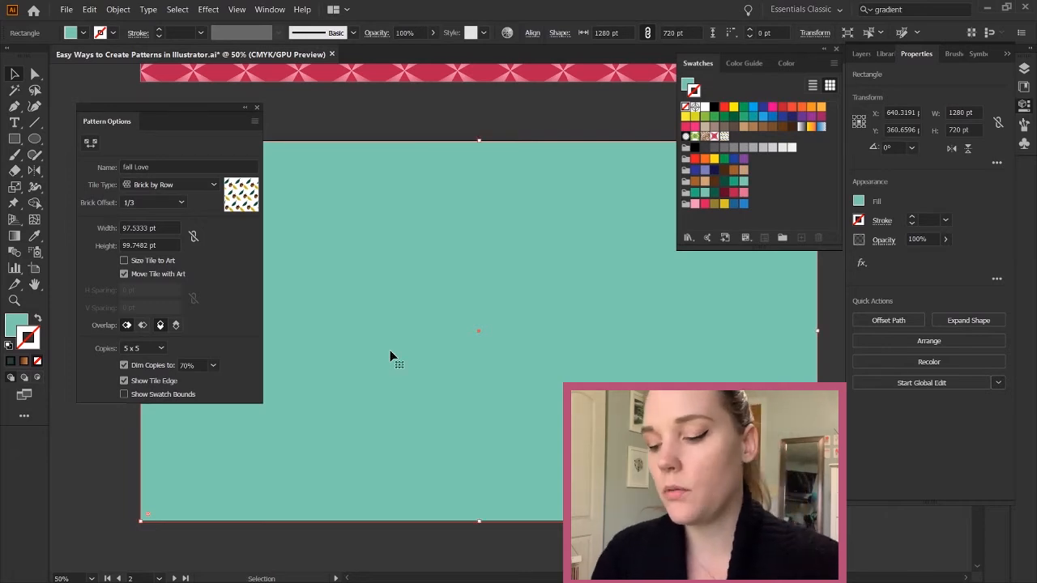
key("ctrl+shift+a")
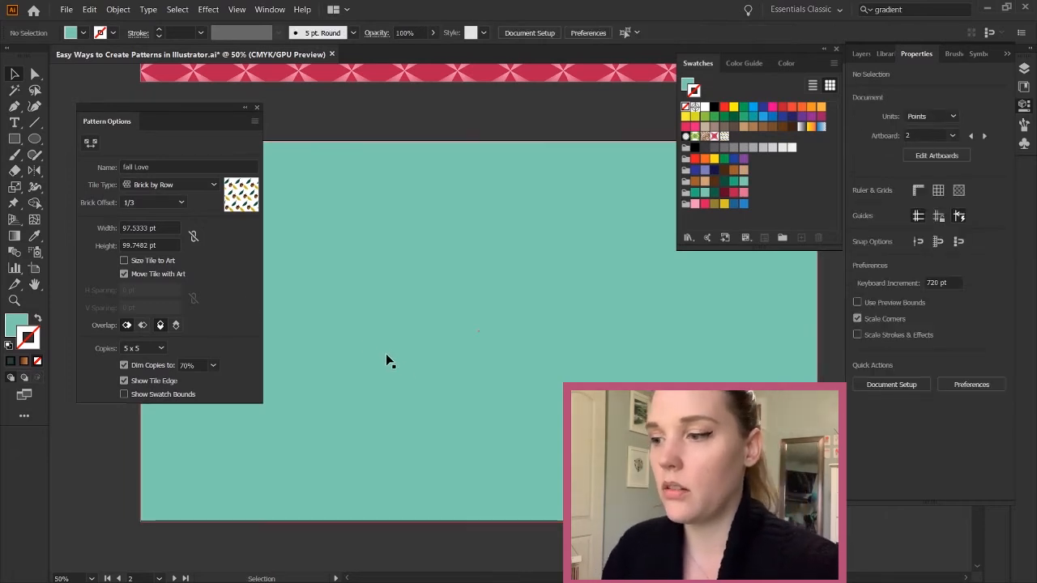
Fill the rectangle covering the teal artboard with the "fall Love" pattern and remove its stroke.
left_click(441, 381)
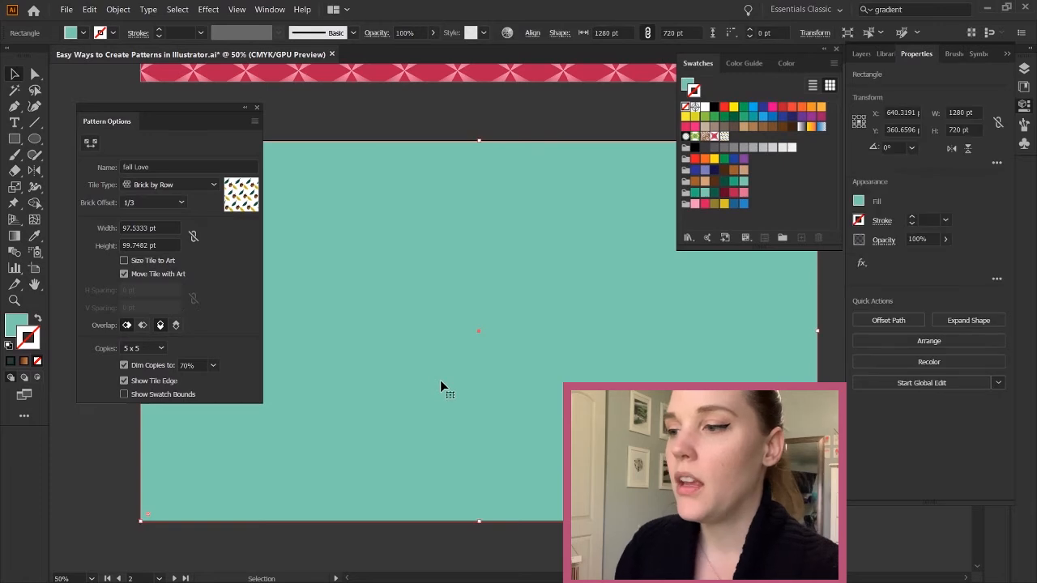
left_click(723, 138)
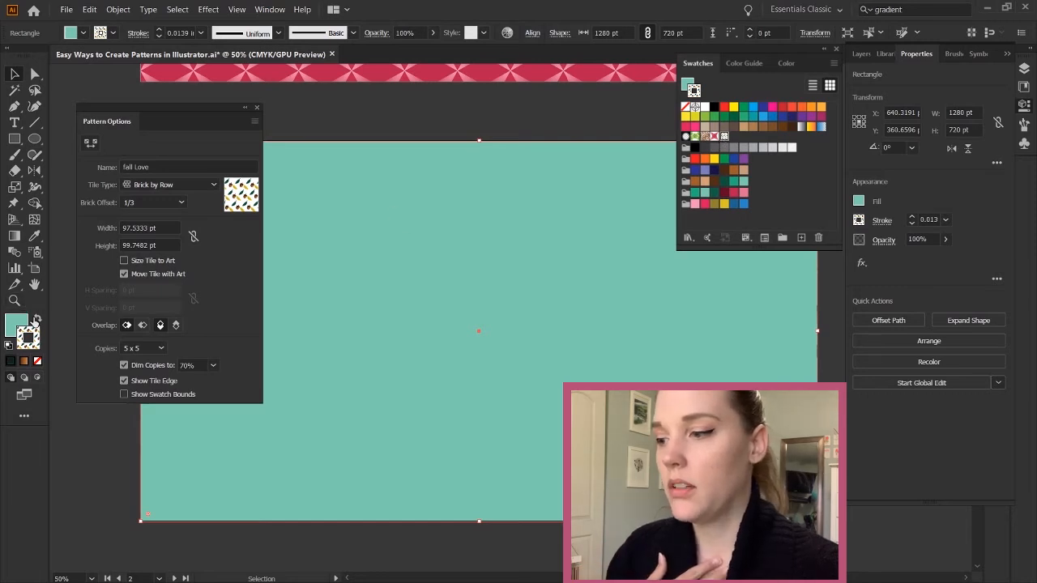
left_click(37, 319)
left_click(37, 362)
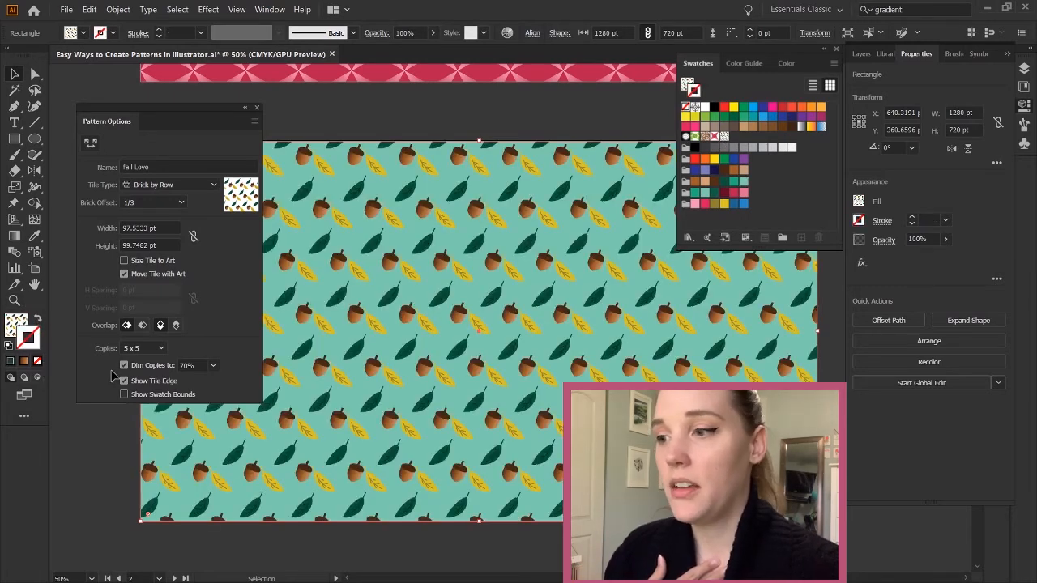
left_click(167, 409)
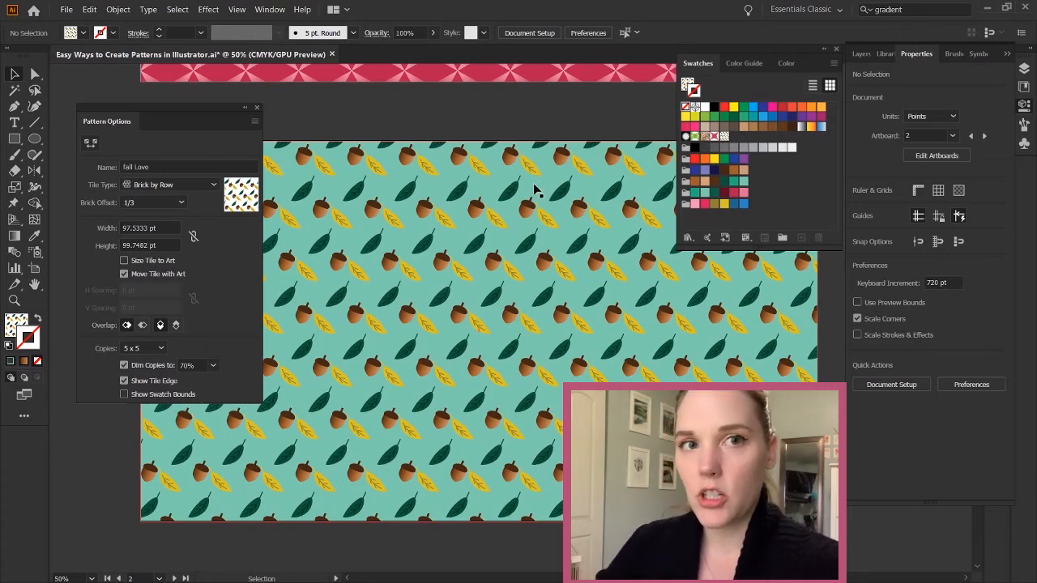
Save the document.
scroll(498, 245, "down", 8)
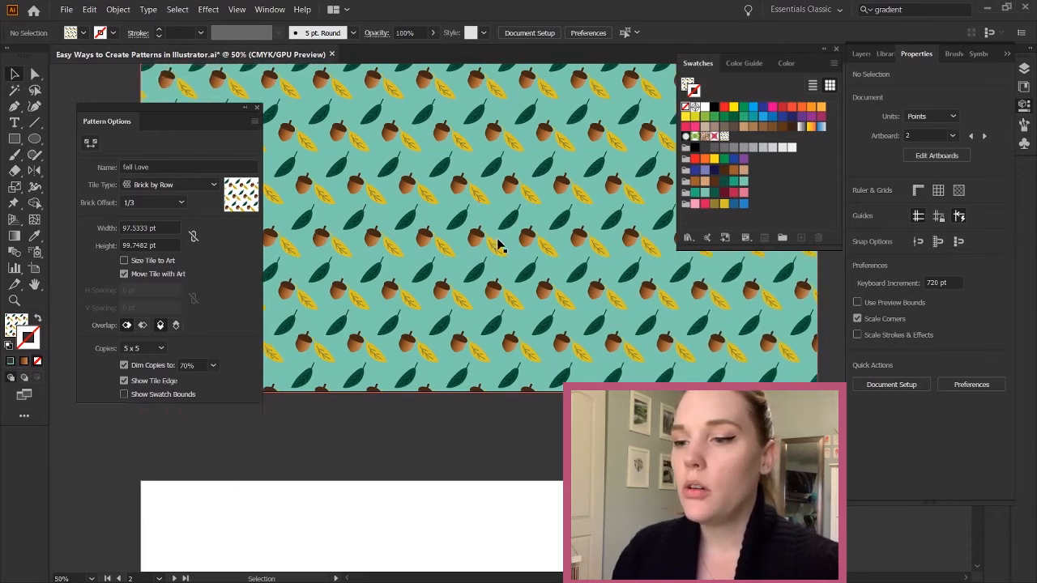
scroll(498, 245, "down", 3)
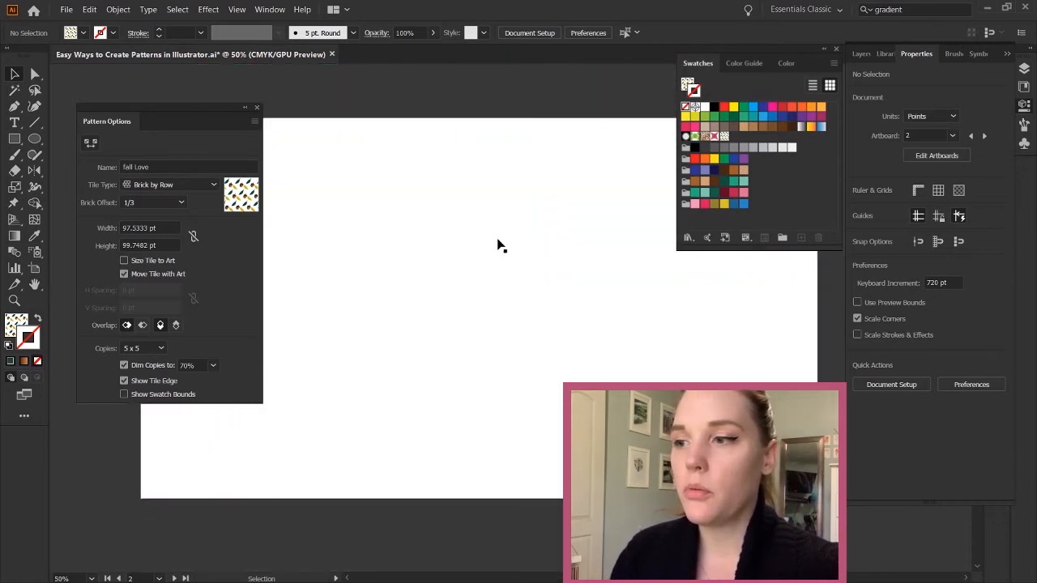
key("a")
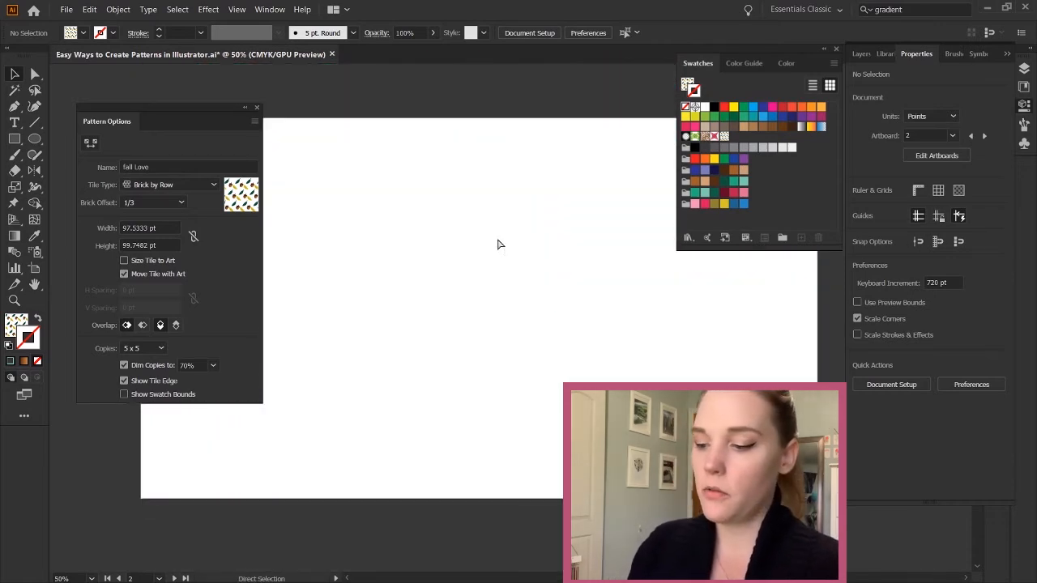
key("ctrl+s")
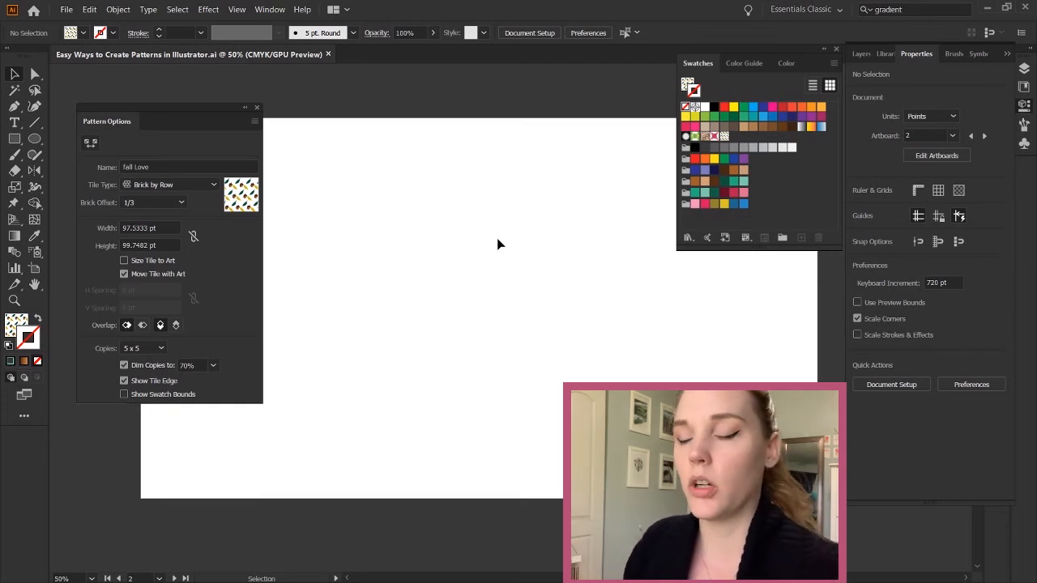
scroll(499, 243, "right", 4)
scroll(498, 243, "left", 1)
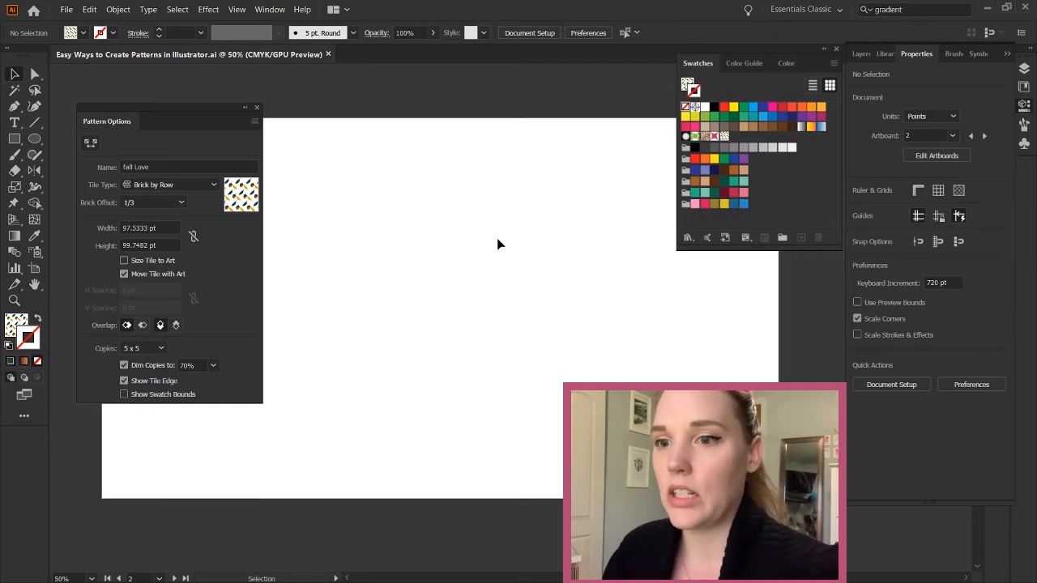
scroll(498, 244, "left", 3)
scroll(498, 244, "right", 2)
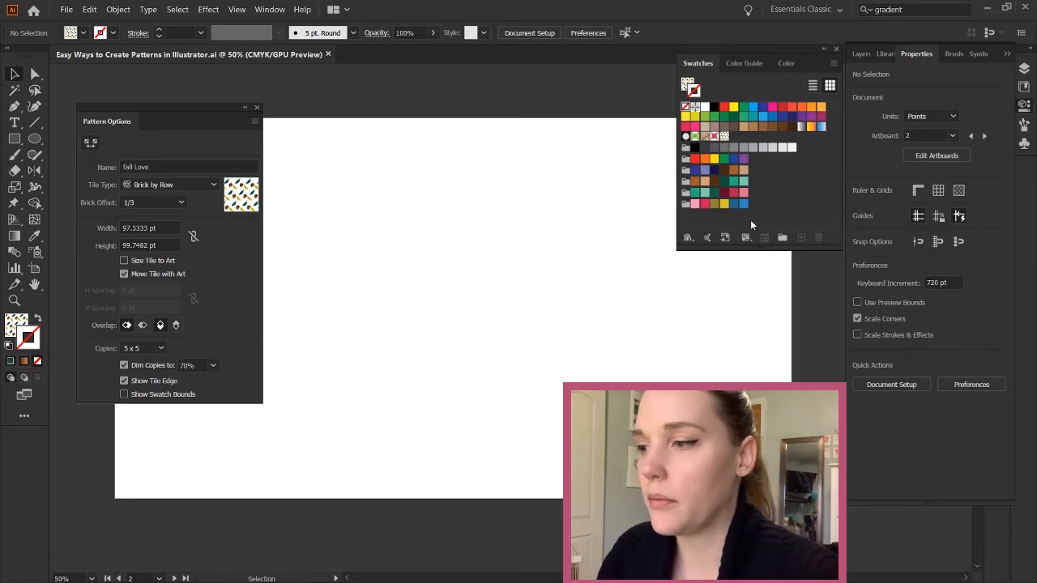
Make Layer 3 the active layer and set the fill to the light tan swatch in the brown colour group.
left_click(865, 57)
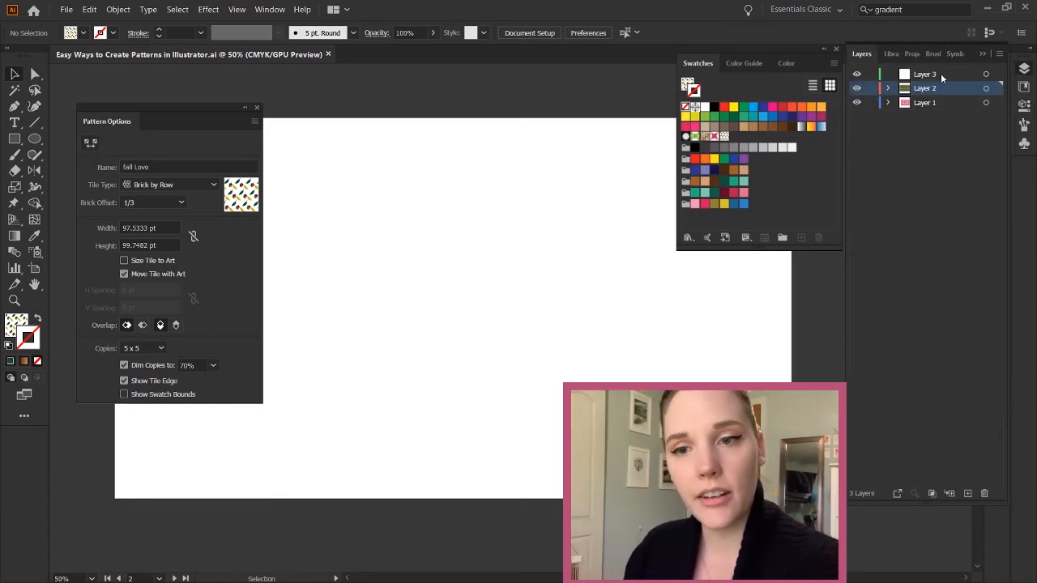
left_click(941, 75)
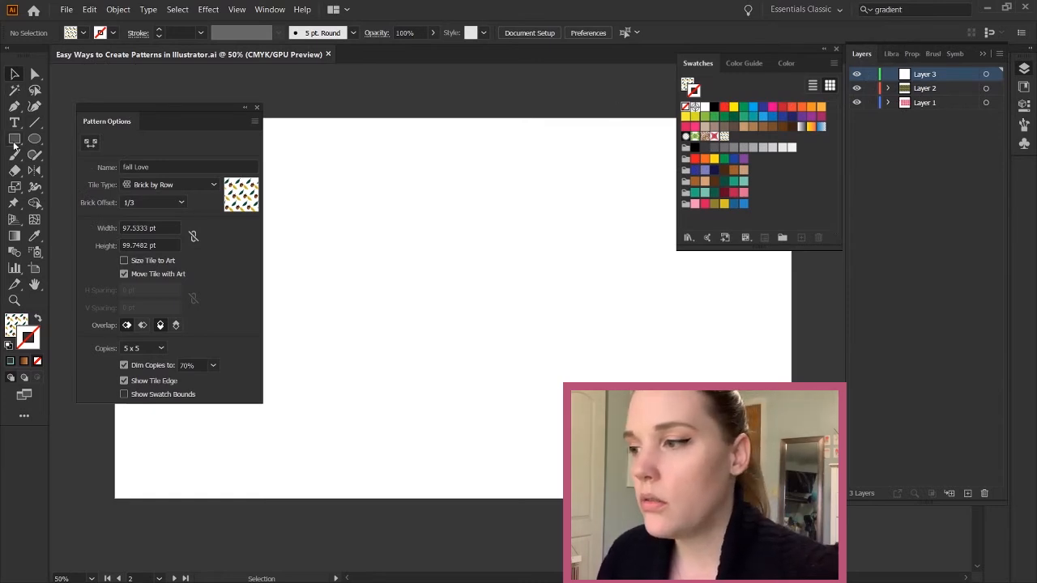
left_click(10, 329)
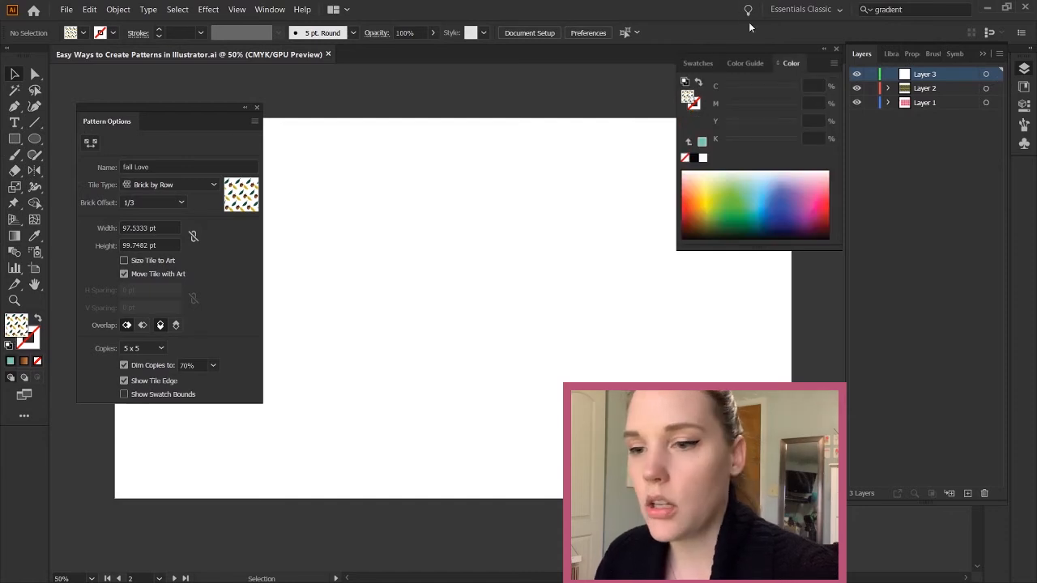
left_click(694, 63)
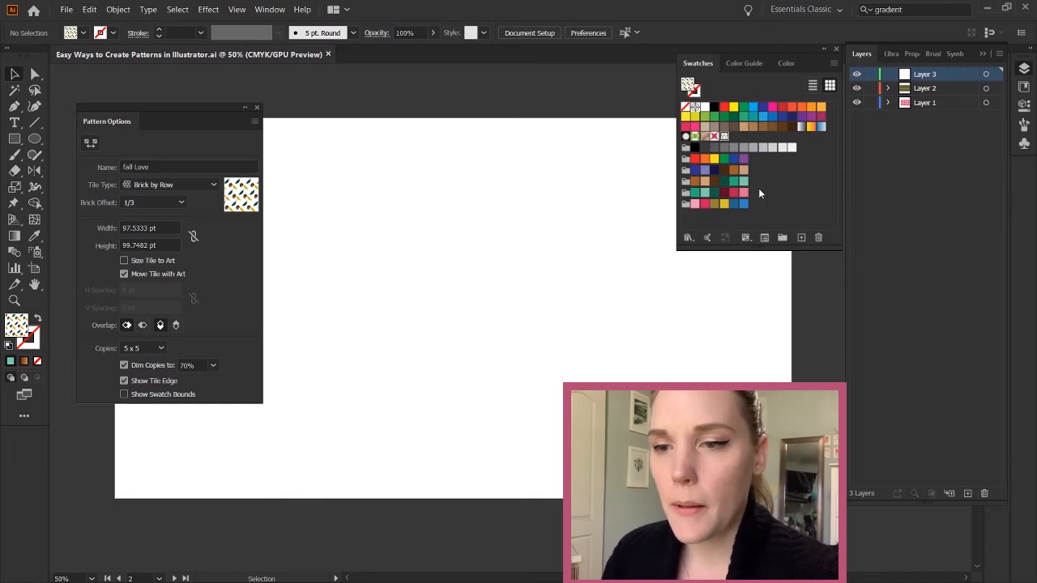
left_click(705, 181)
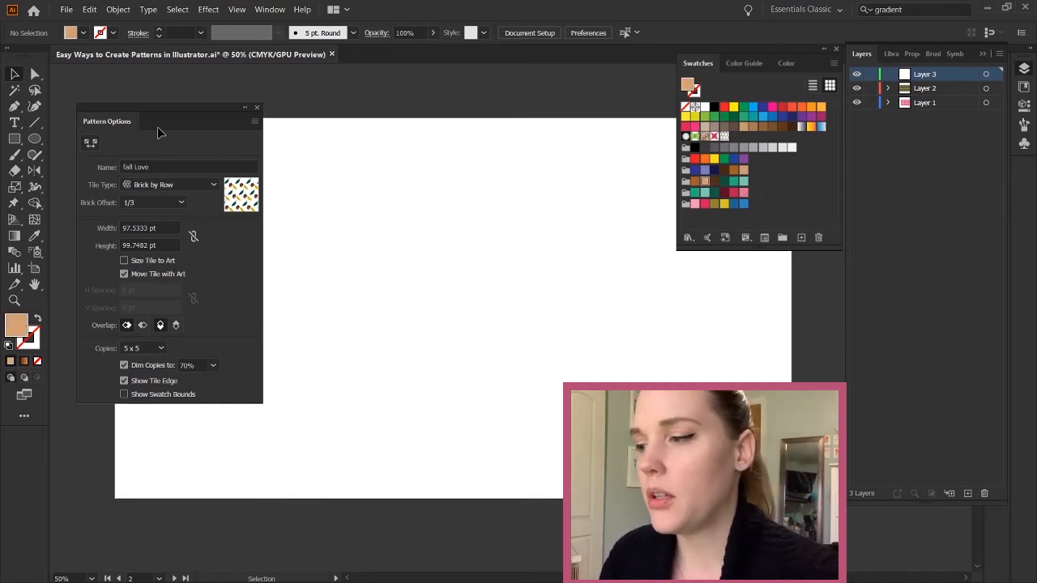
Draw a 1280 × 720 pt tan rectangle and align it to cover the blank third artboard.
left_click(14, 139)
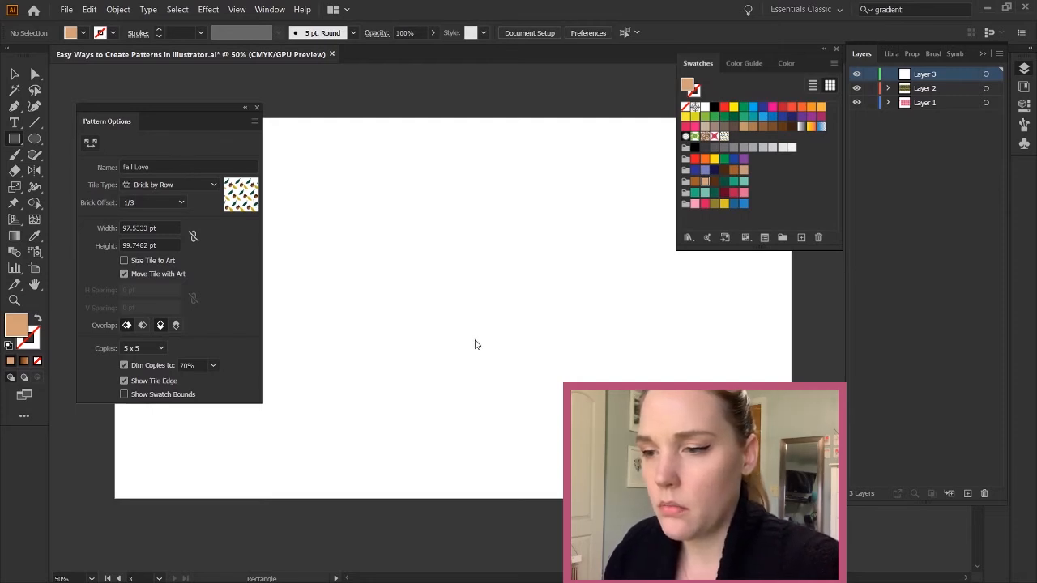
left_click(476, 328)
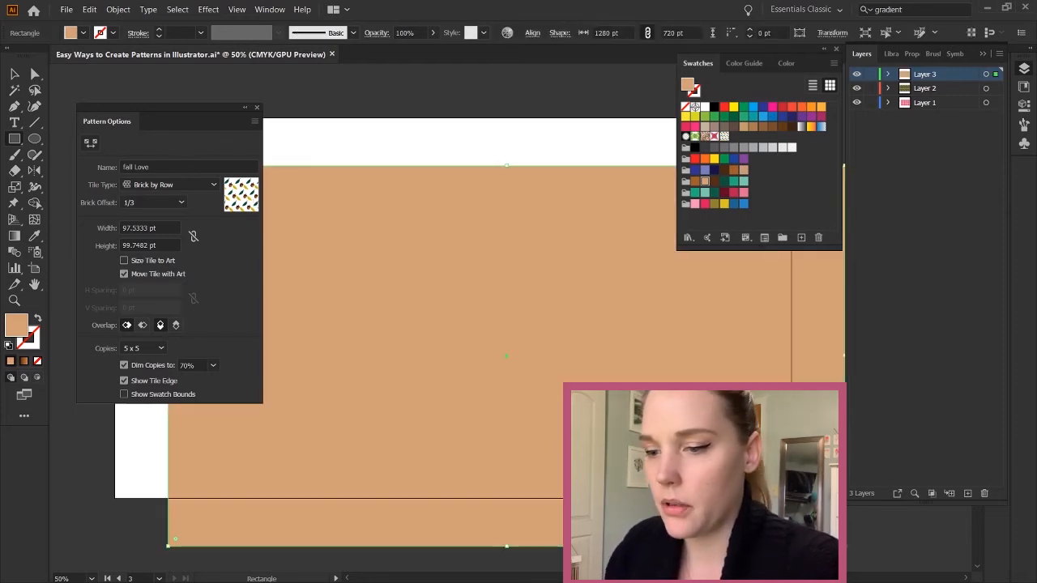
key("v")
left_click_drag(502, 407, 450, 360)
left_click(411, 525)
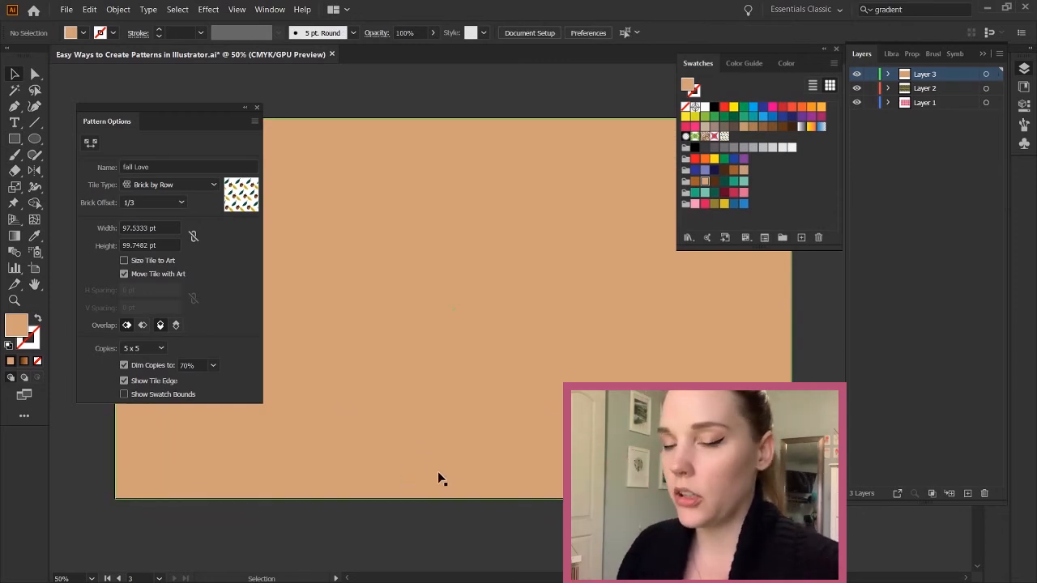
key("z")
left_click(384, 316)
left_click(384, 314, "alt")
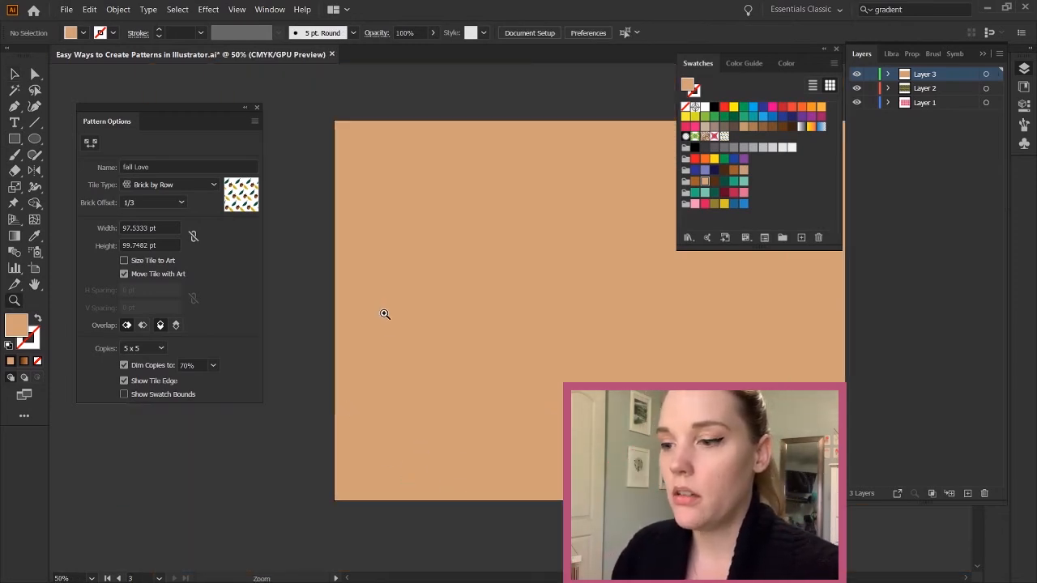
left_click(384, 314)
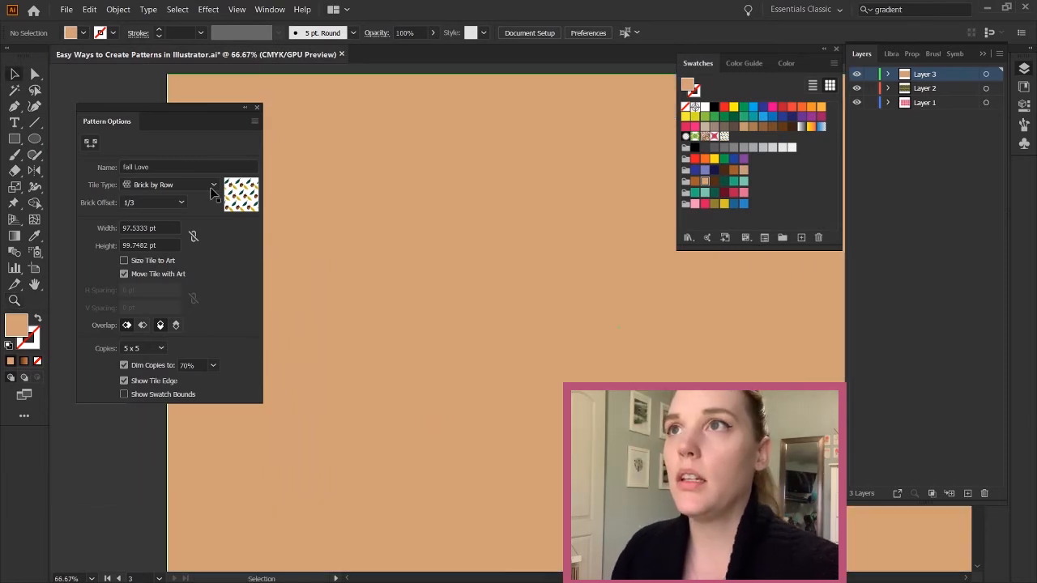
key("v")
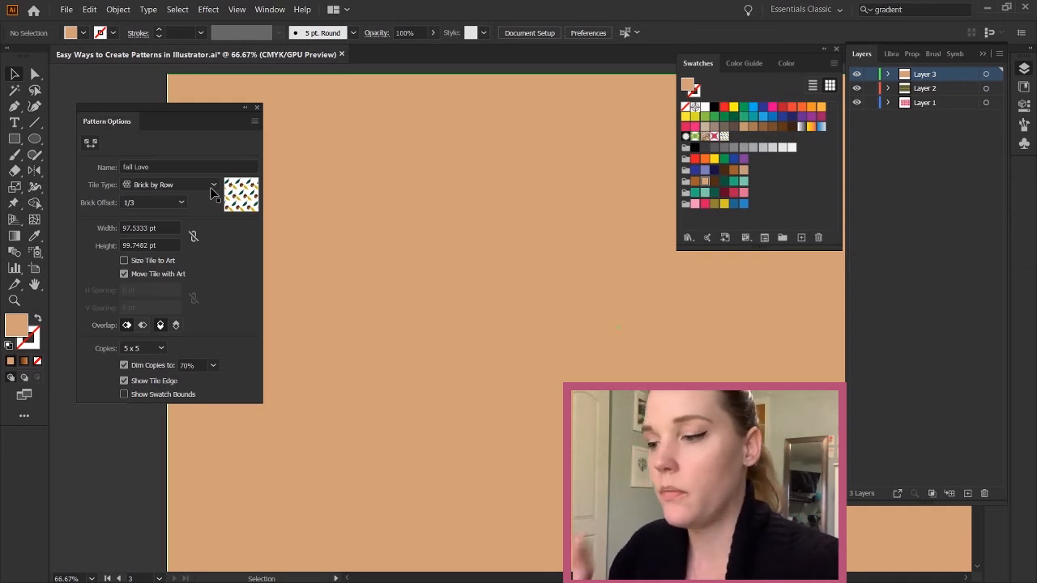
key("z")
left_click(450, 221, "alt")
scroll(451, 221, "down", 2)
scroll(451, 222, "up", 1)
scroll(451, 221, "right", 2)
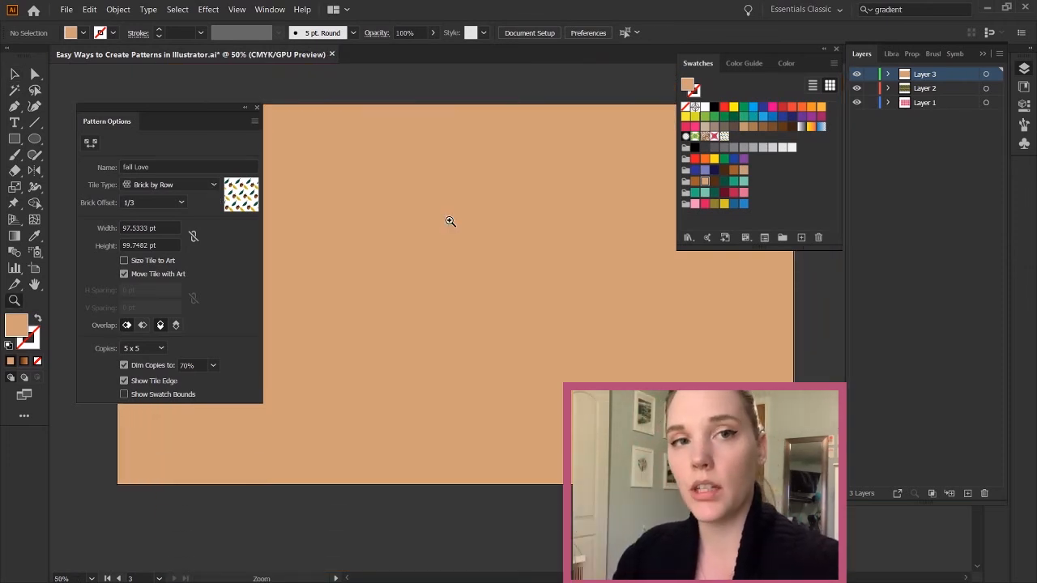
key("v")
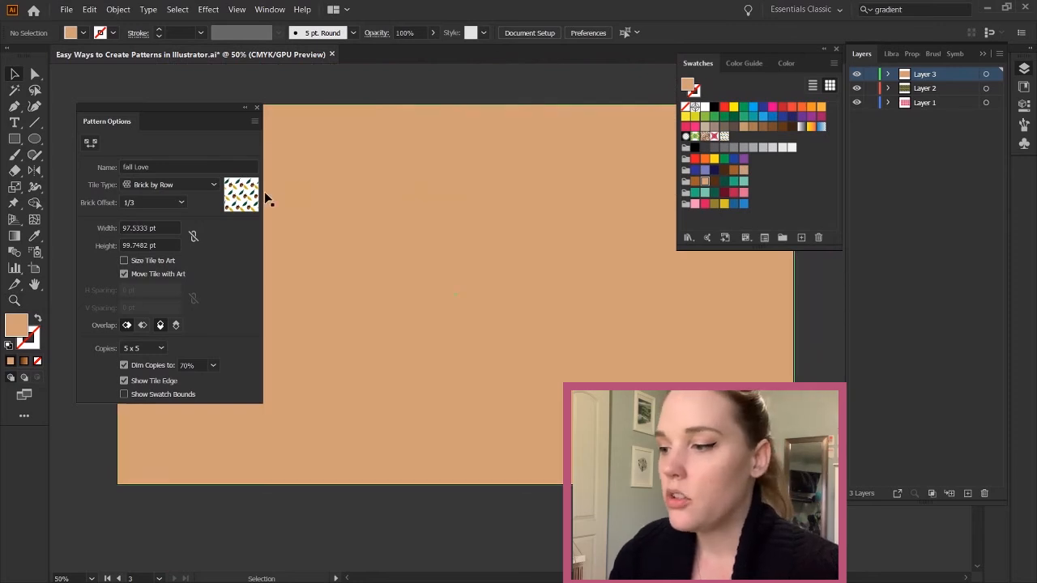
Activate the Line Segment tool with no fill and a white stroke.
left_click(254, 301)
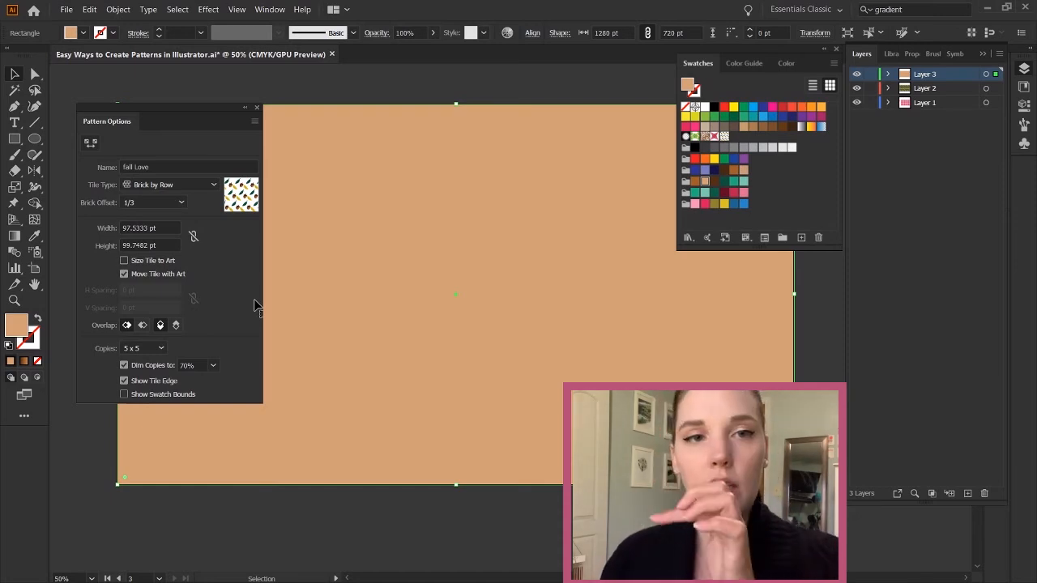
key("backslash")
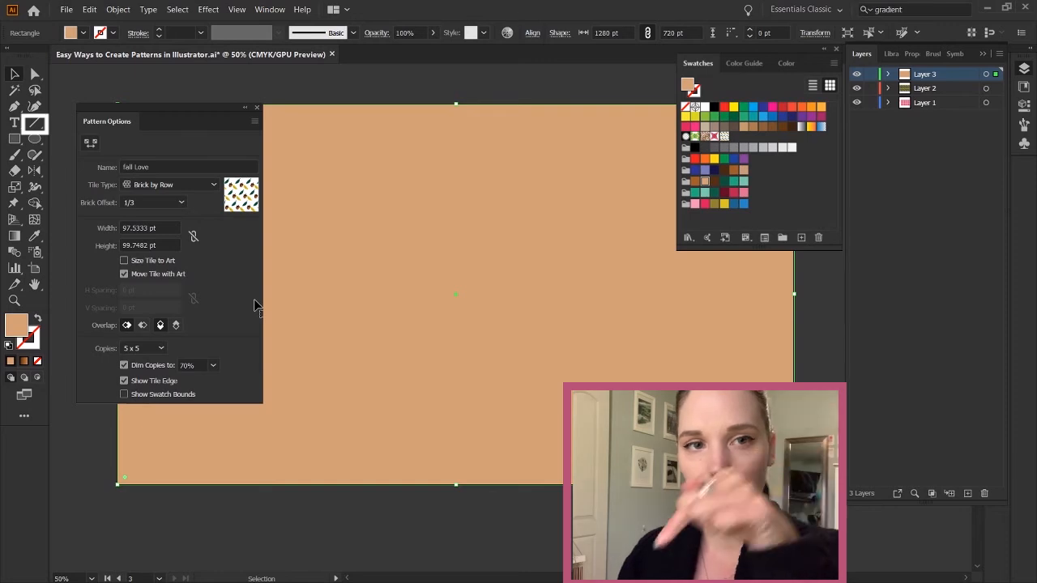
key("ctrl+c")
key("ctrl+shift+a")
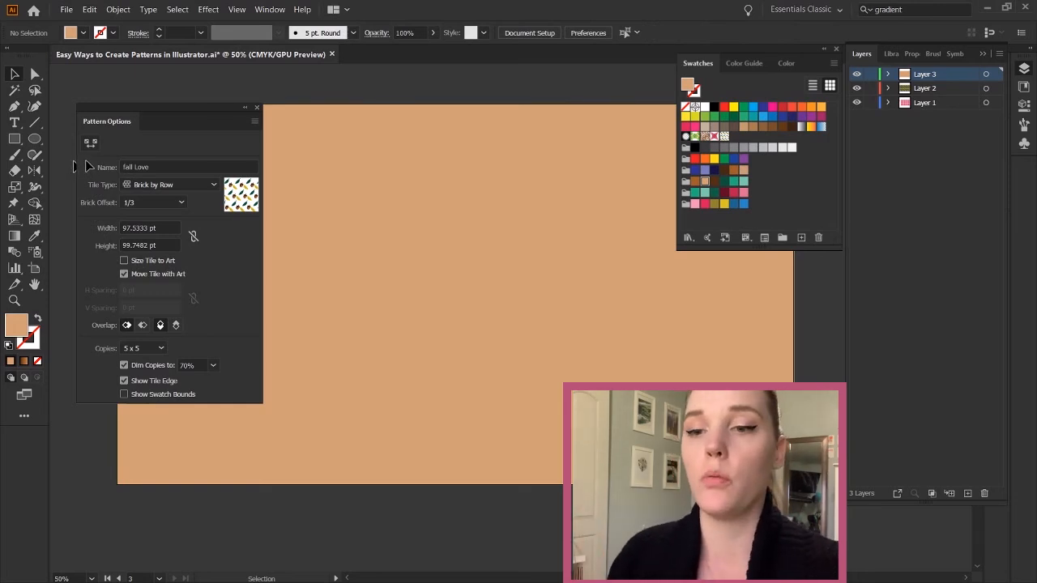
left_click(34, 122)
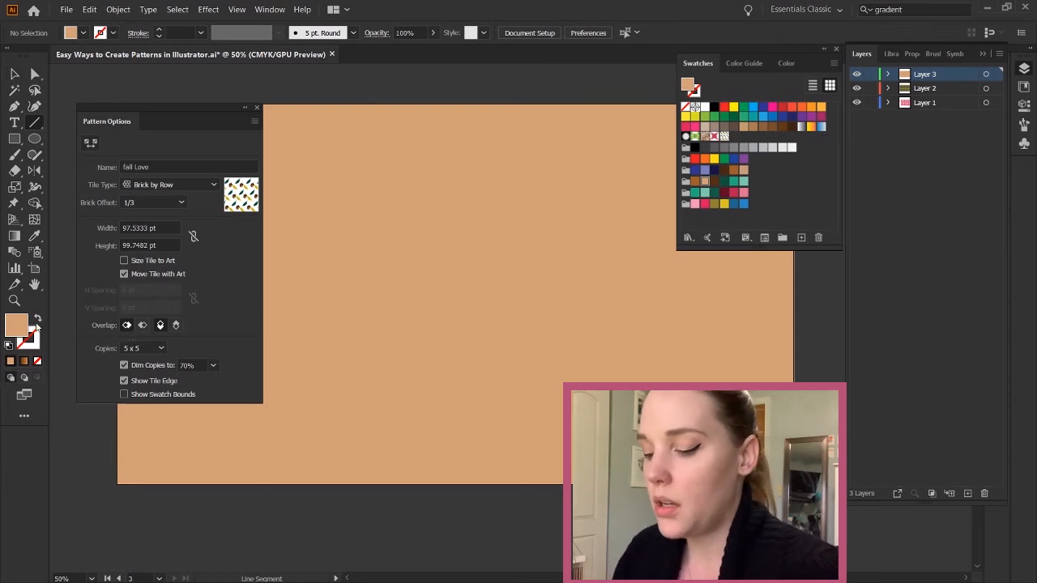
left_click(37, 320)
left_click(31, 338)
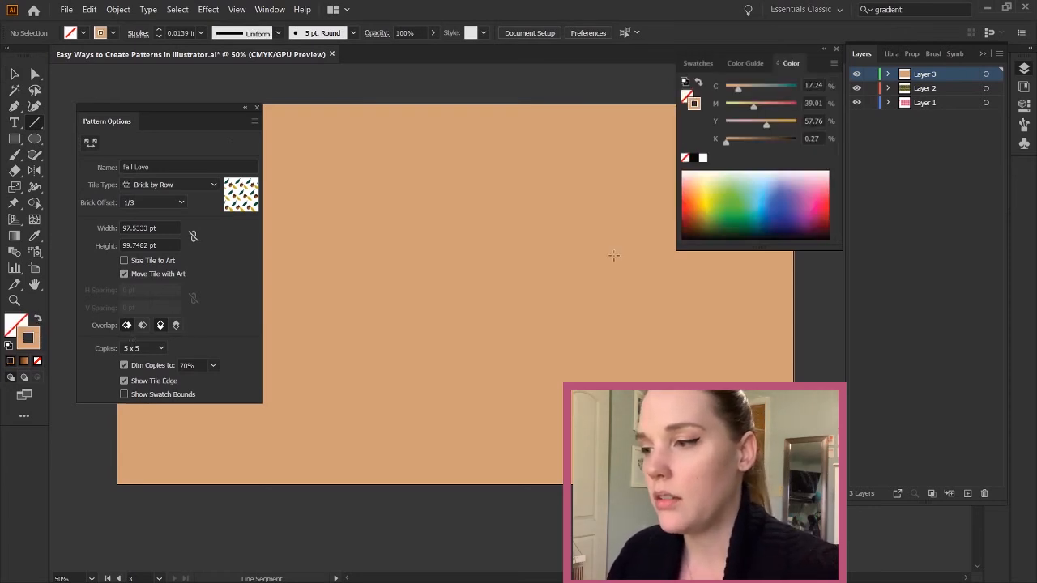
left_click(703, 158)
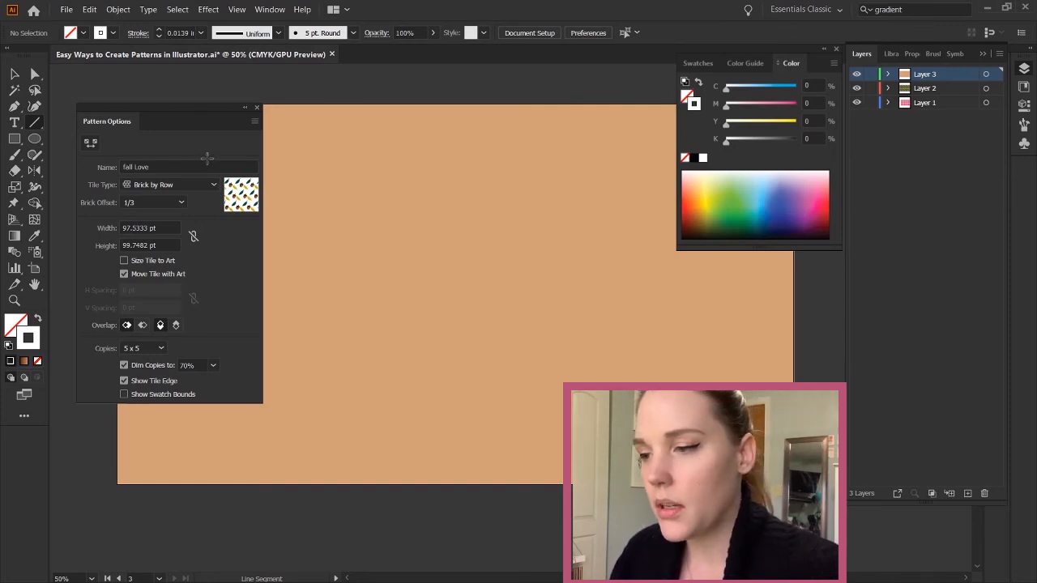
Draw a diagonal line spanning about 51 × 42 pt near the tan artboard's upper-left corner, with a 0.03 in stroke.
key("z")
left_click(225, 163)
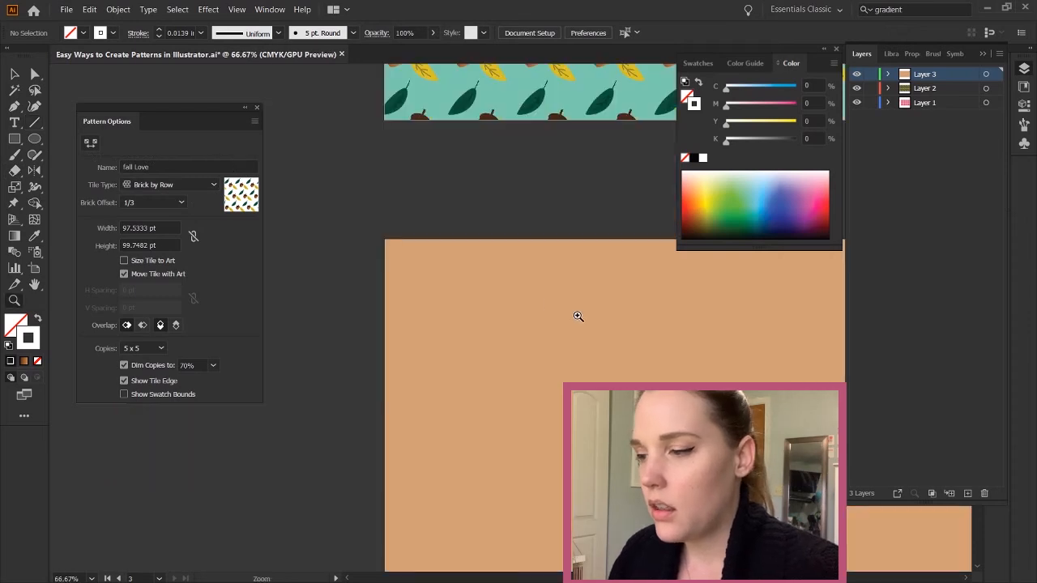
left_click(516, 290)
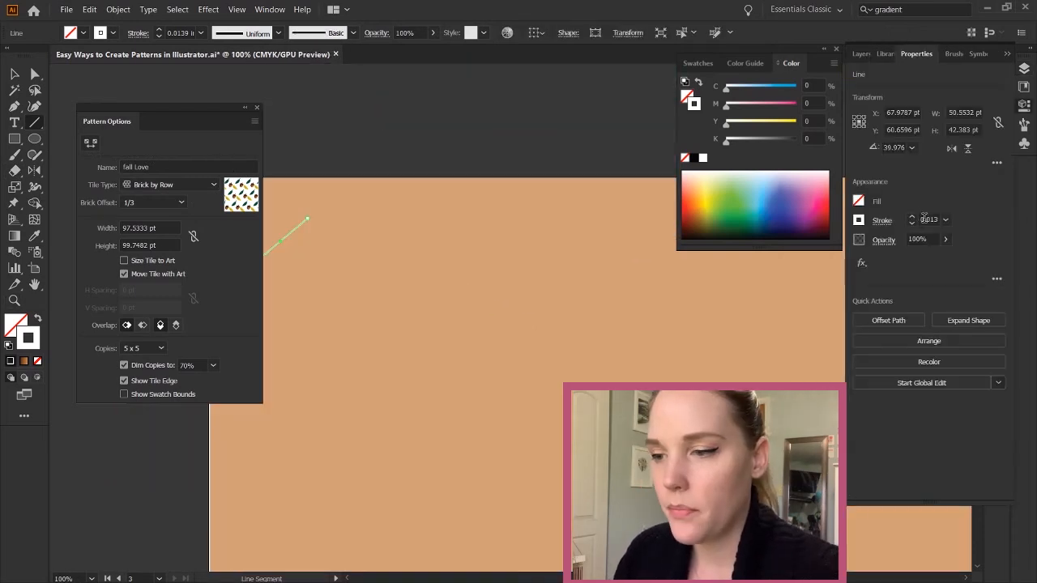
left_click(926, 219)
double_click(926, 220)
type("0.03")
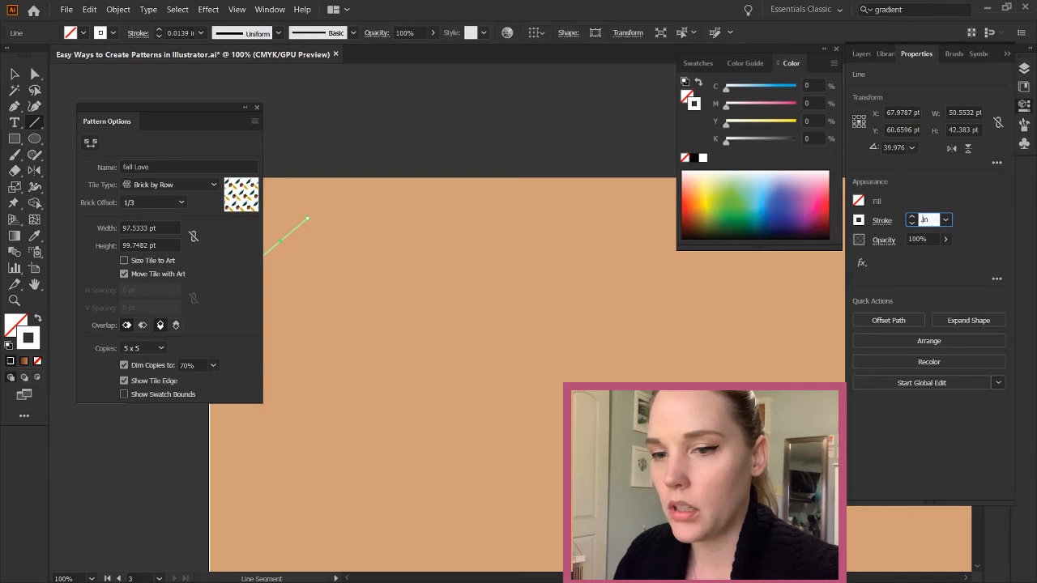
key("Return")
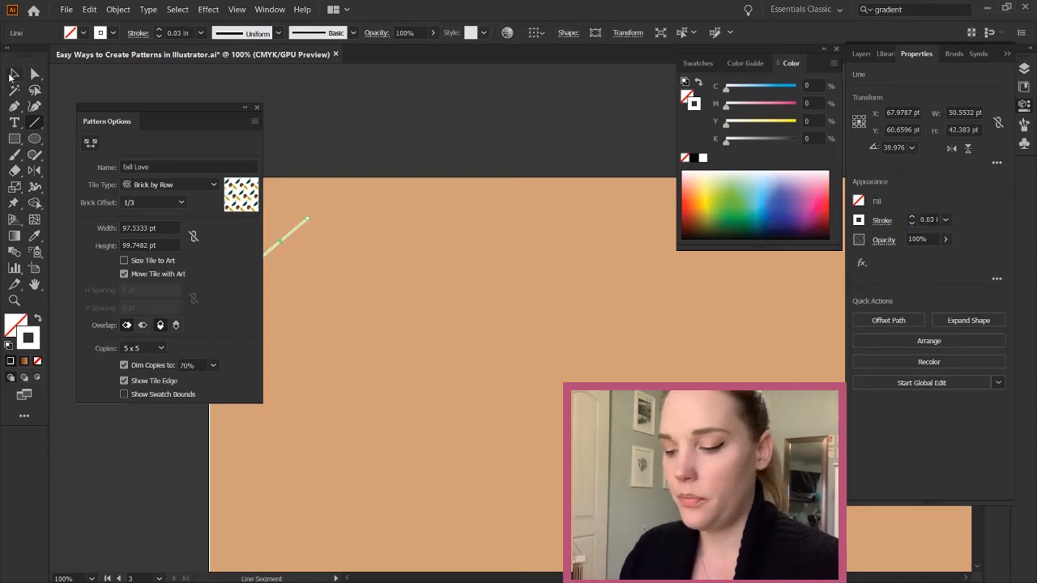
left_click(14, 74)
left_click(293, 258)
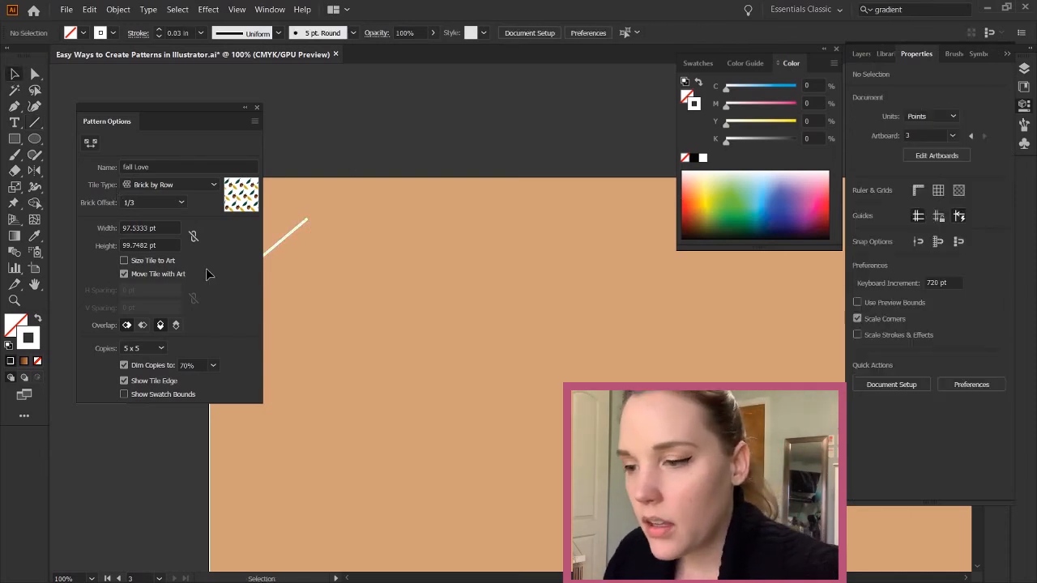
Convert the diagonal white line to a shape with Outline Stroke.
left_click(272, 251)
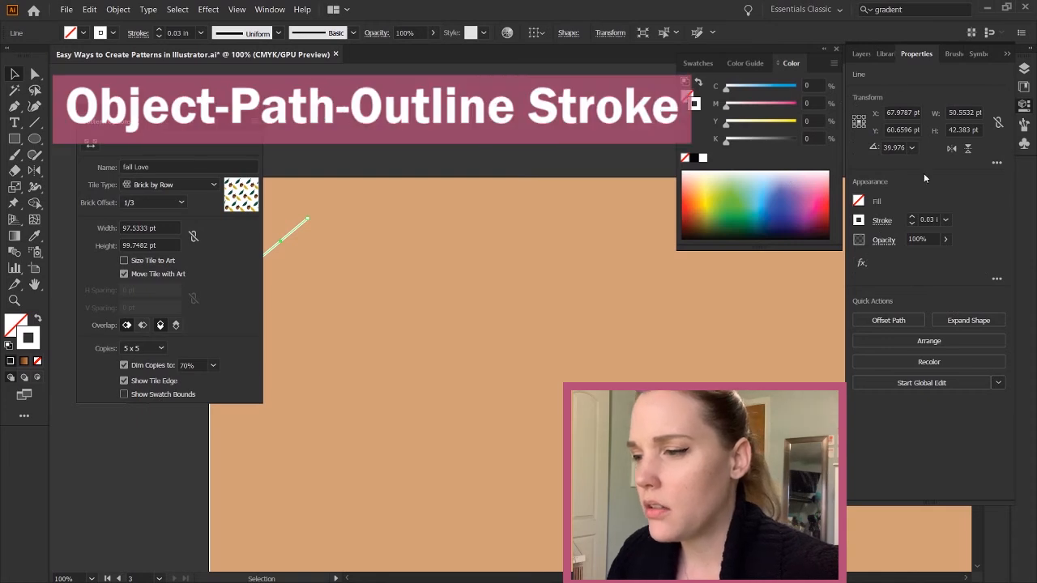
left_click(531, 321)
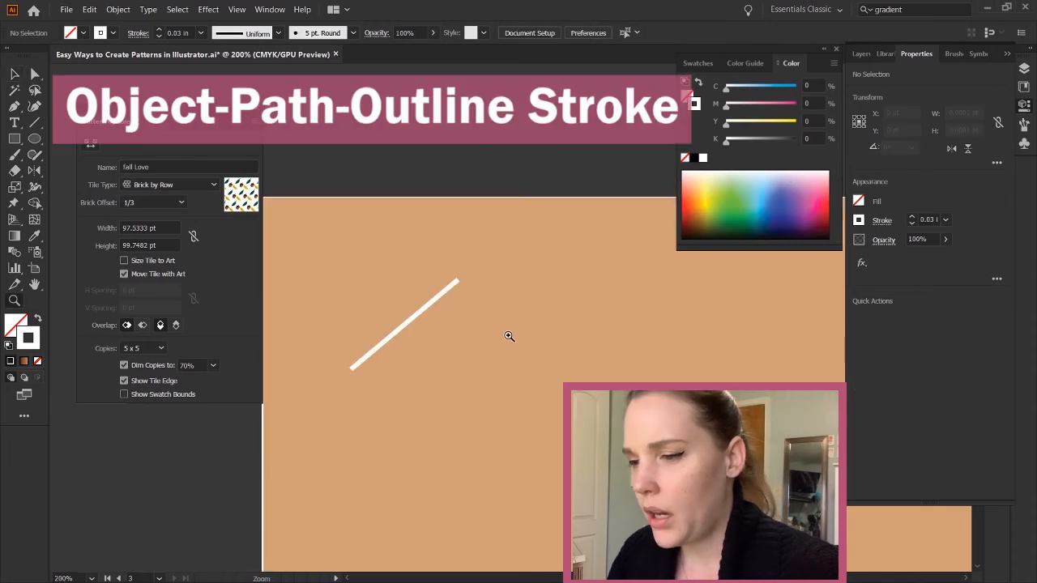
left_click(507, 320)
left_click(444, 272)
left_click(468, 325)
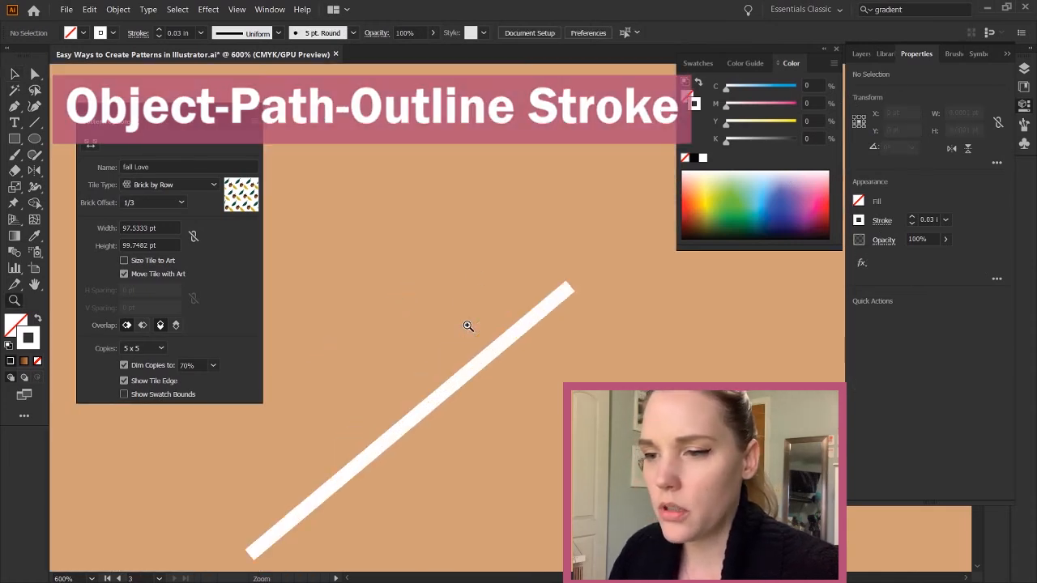
key("v")
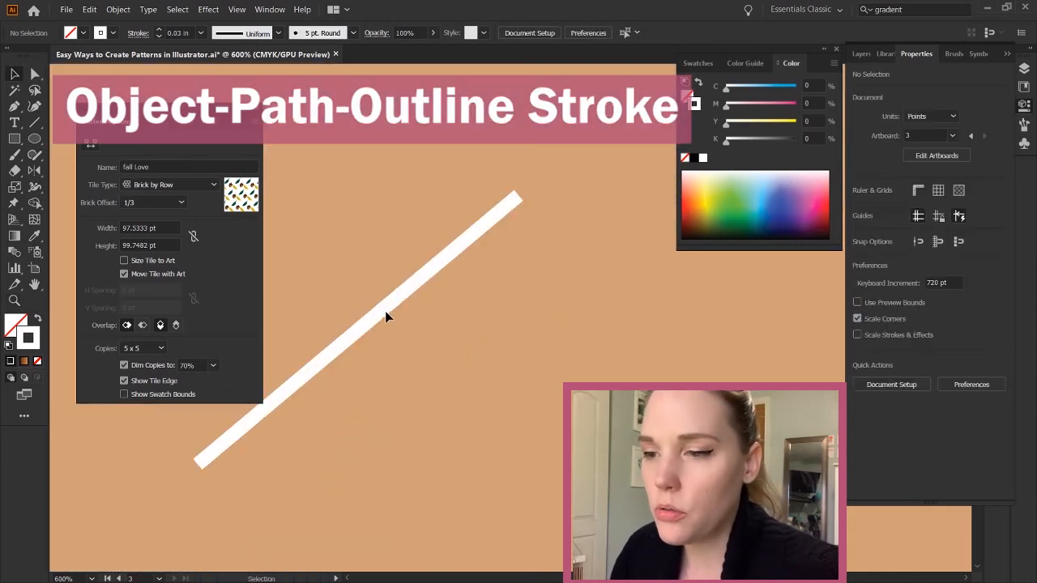
left_click(494, 222)
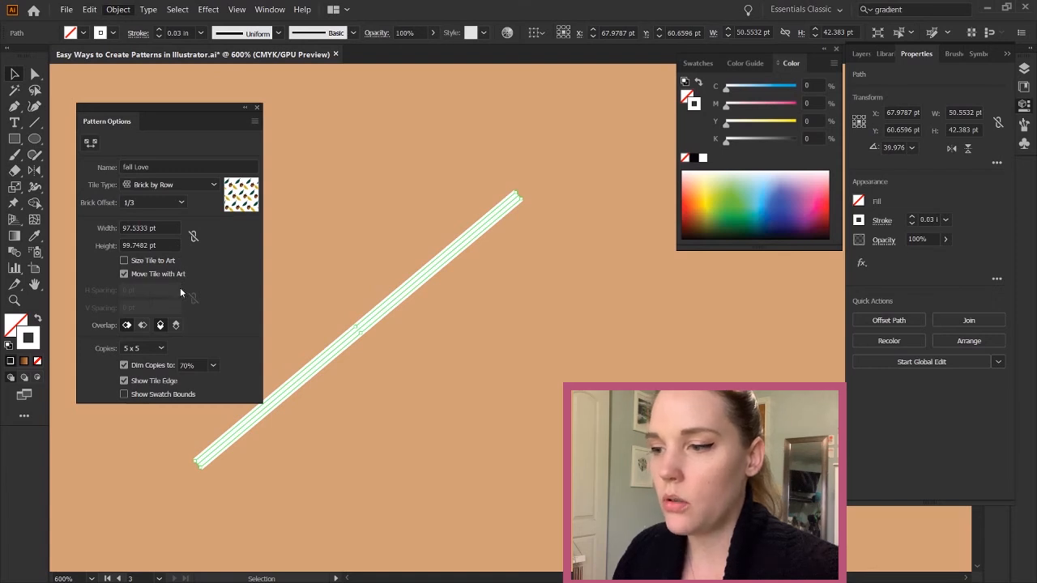
Round the corners at both ends of the outlined white line.
key("shift+x")
key("a")
key("v")
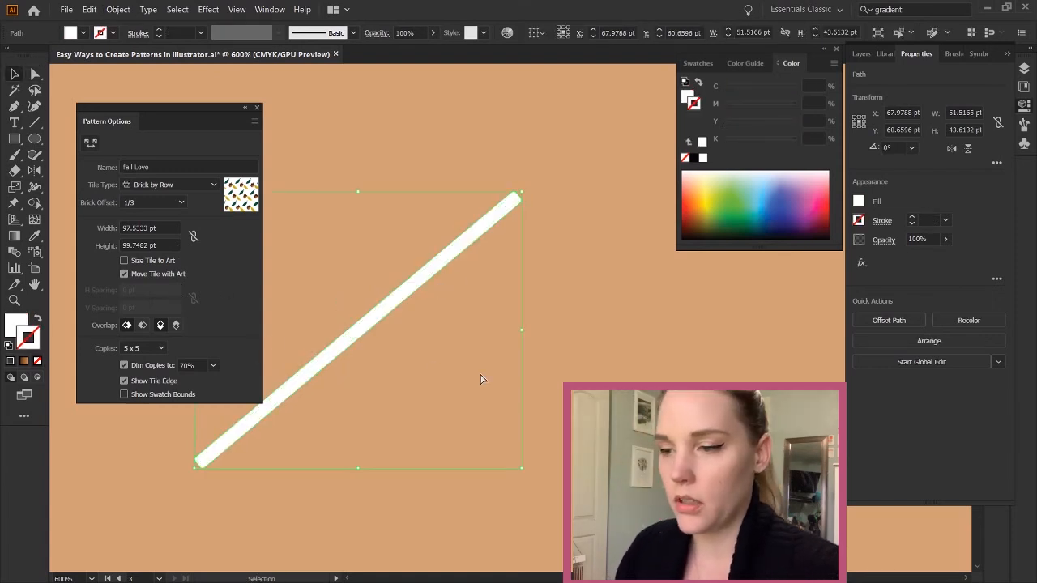
left_click(498, 379)
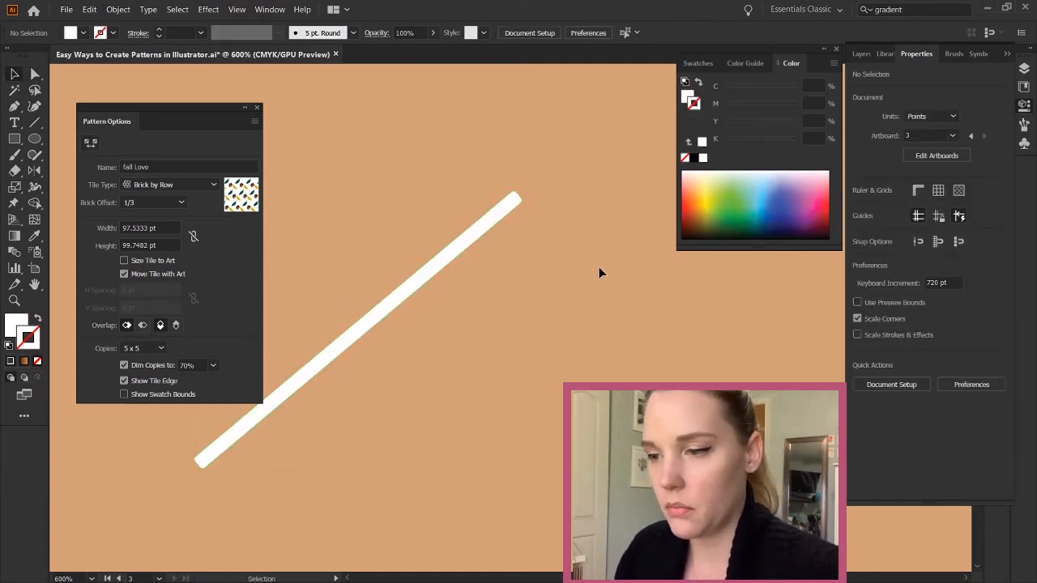
Draw a white circle about 7.8 pt across below the upper end of the diagonal line.
key("z")
left_click(485, 309, "alt")
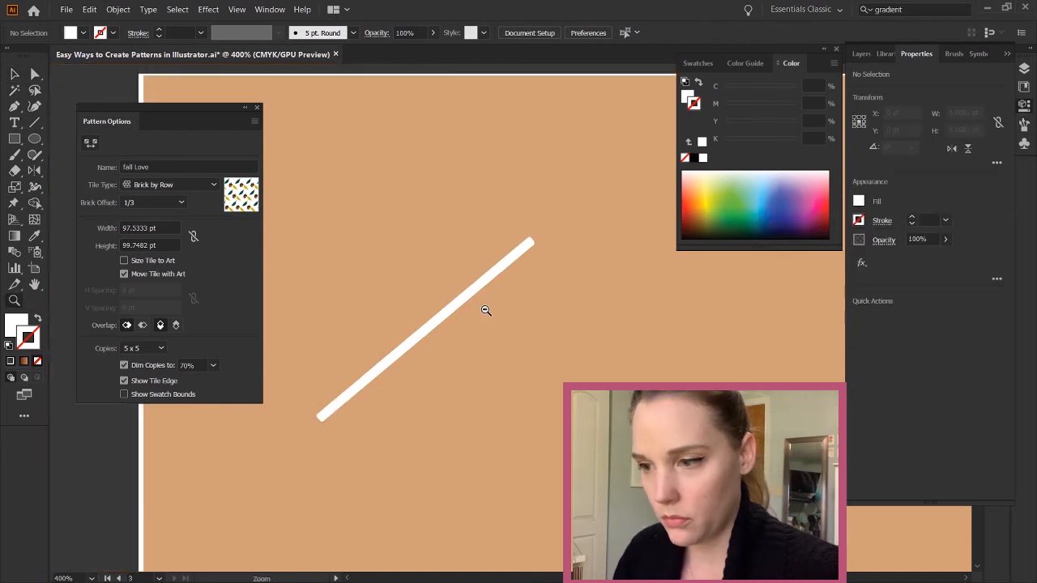
left_click(485, 308, "alt")
left_click(485, 309, "alt")
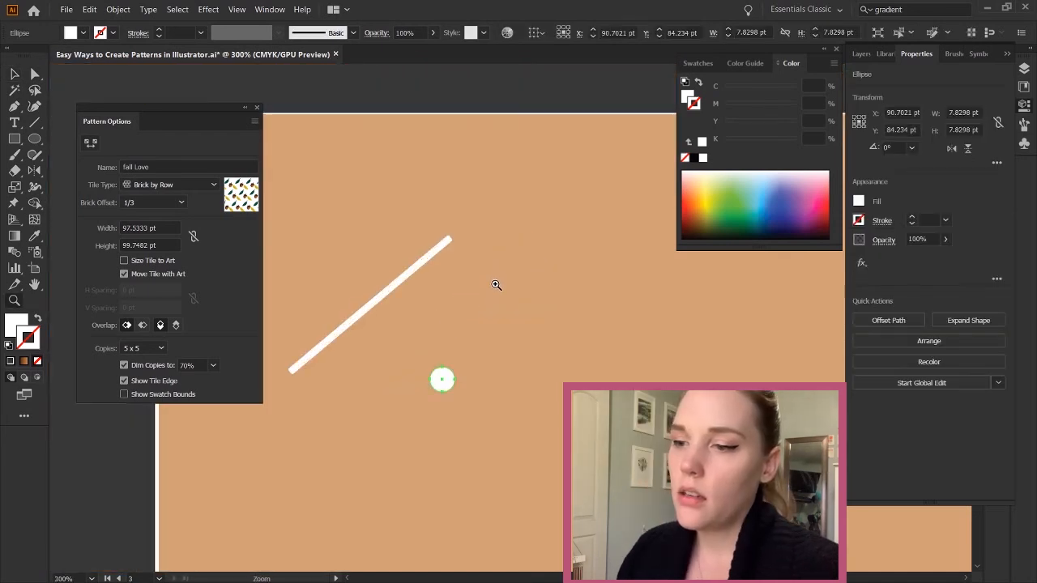
Reshape the white circle into an oval about 6.7 × 10.6 pt and rotate it to about 36.5°.
left_click(508, 345)
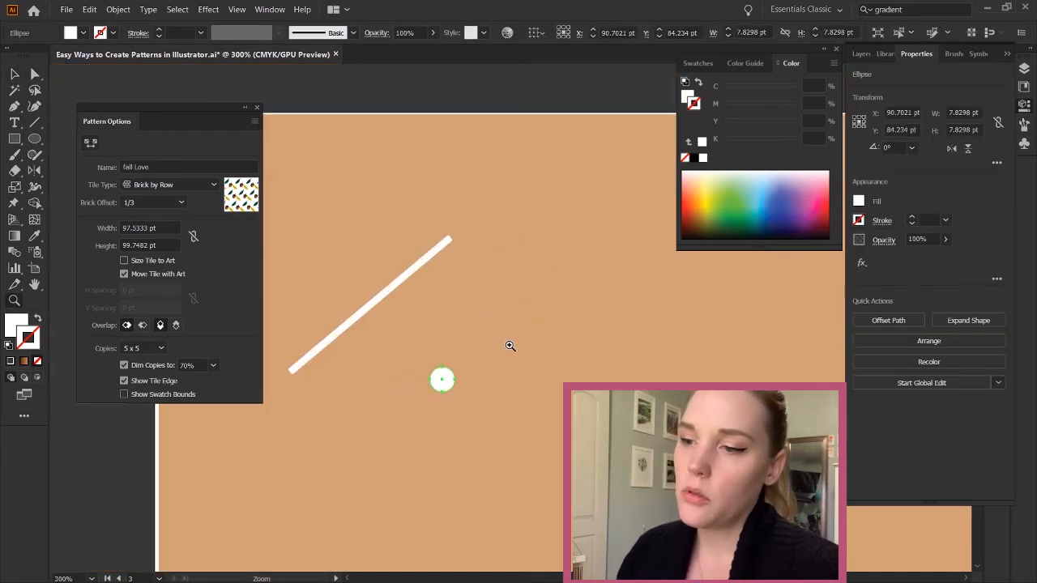
key("v")
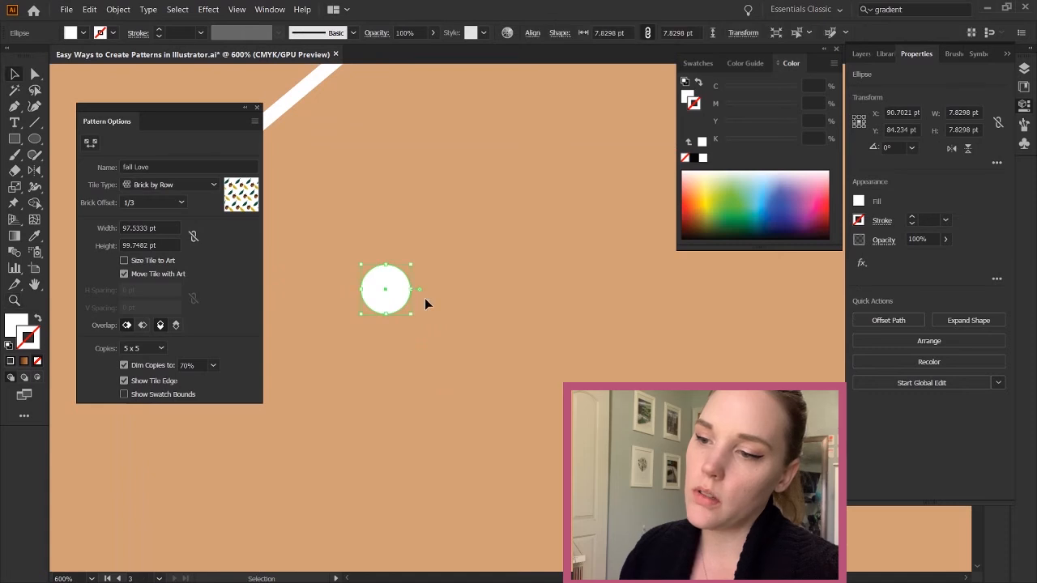
left_click_drag(386, 265, 405, 280)
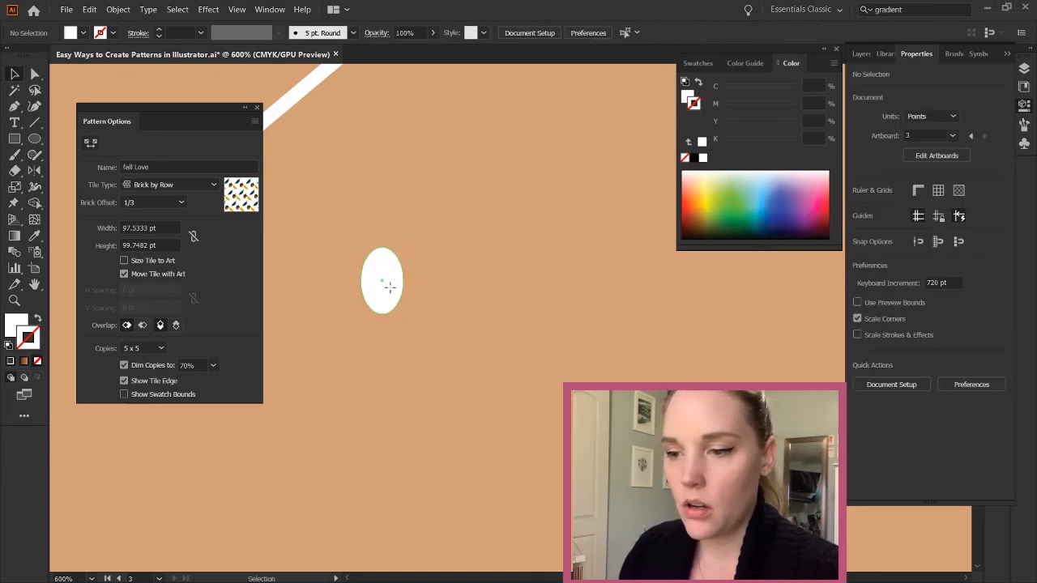
left_click(386, 283)
left_click_drag(406, 242, 379, 230)
left_click_drag(389, 288, 407, 276)
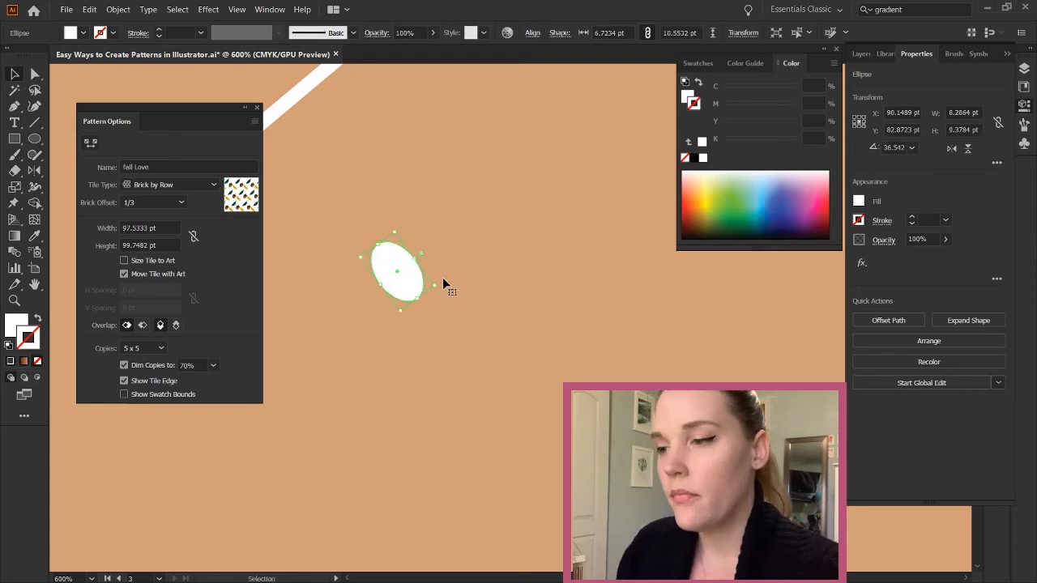
key("ctrl+h")
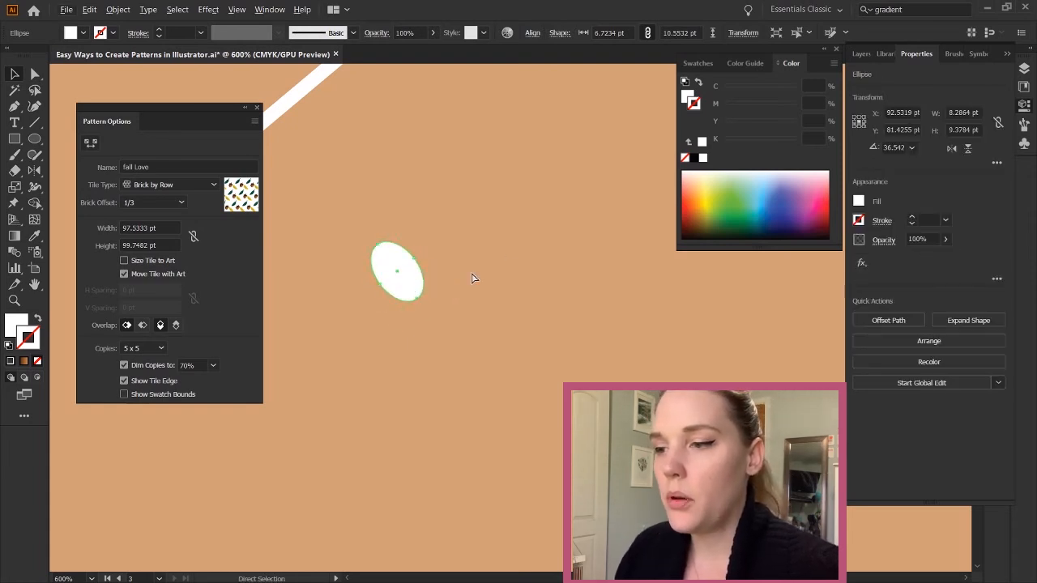
left_click(494, 264)
Move the white oval slightly left so that it sits closer beneath the diagonal line.
key("z")
left_click(500, 259, "alt")
left_click(504, 296)
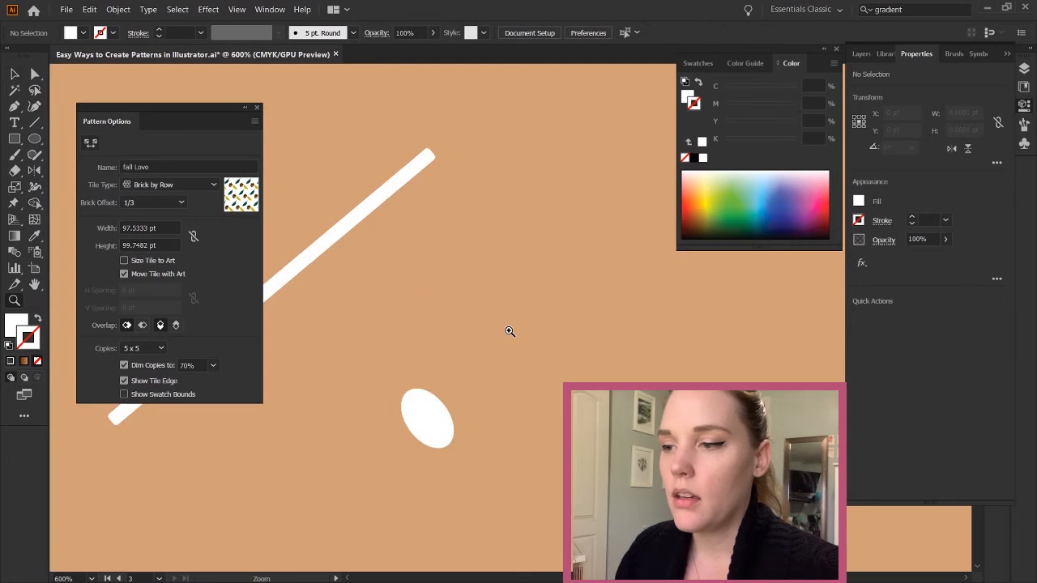
left_click(481, 324, "alt")
key("v")
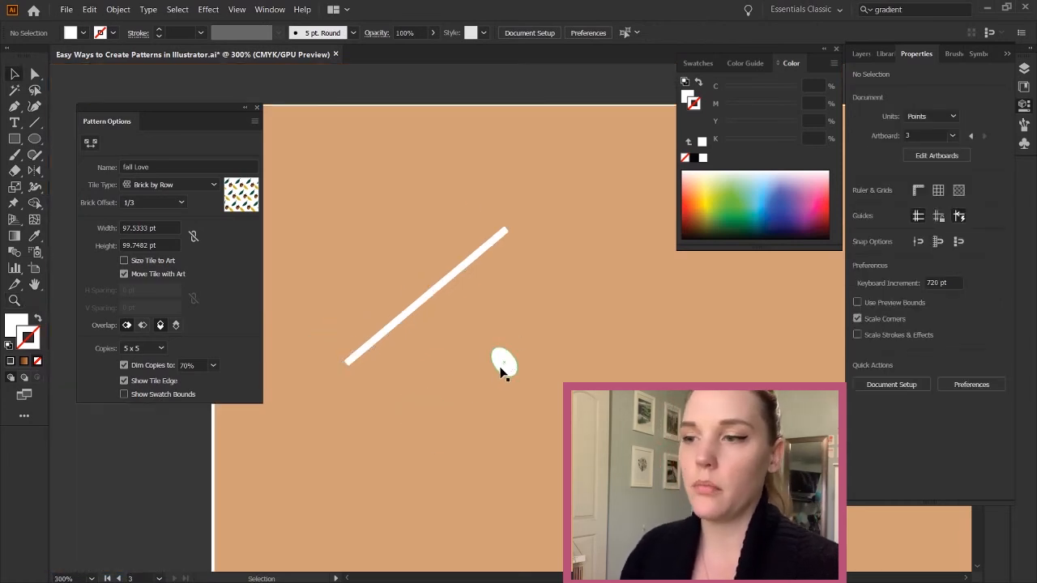
left_click_drag(498, 364, 487, 365)
left_click(532, 386)
Group the diagonal line and the oval together.
key("z")
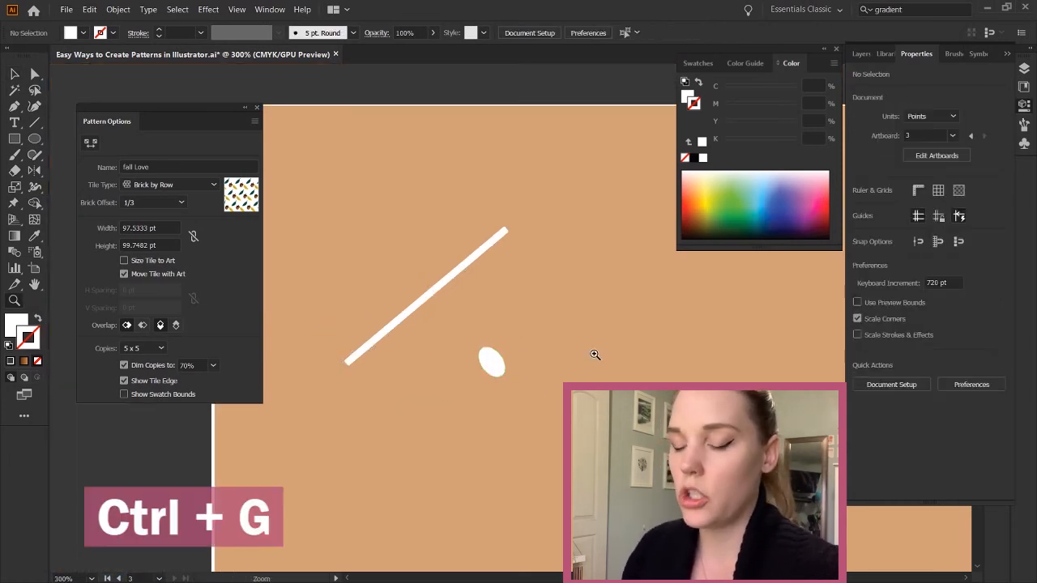
left_click(594, 354, "alt")
left_click(594, 354, "alt")
left_click(595, 354, "alt")
left_click(595, 354, "alt")
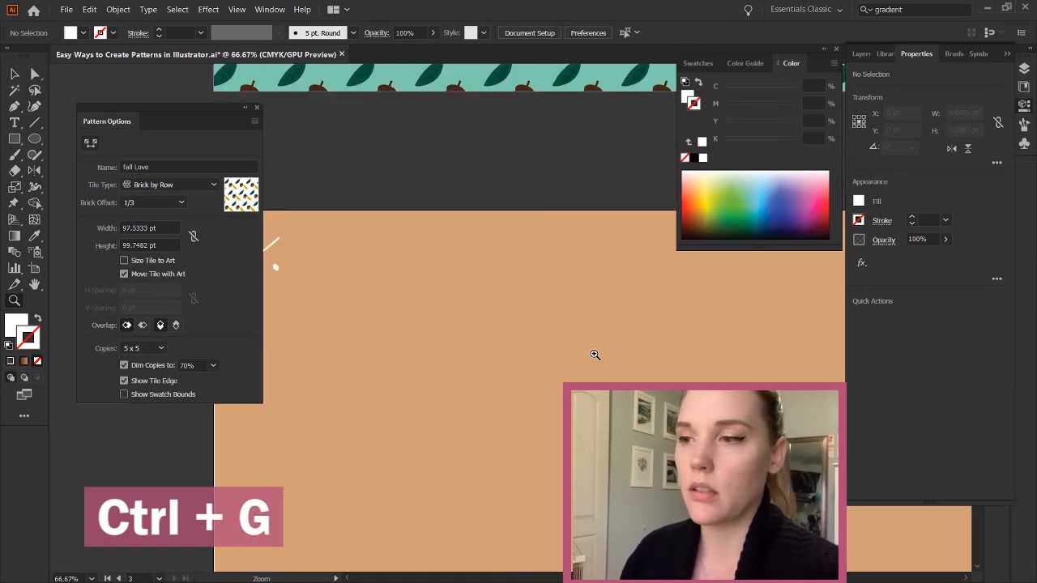
key("v")
left_click_drag(267, 210, 316, 136)
key("ctrl+g")
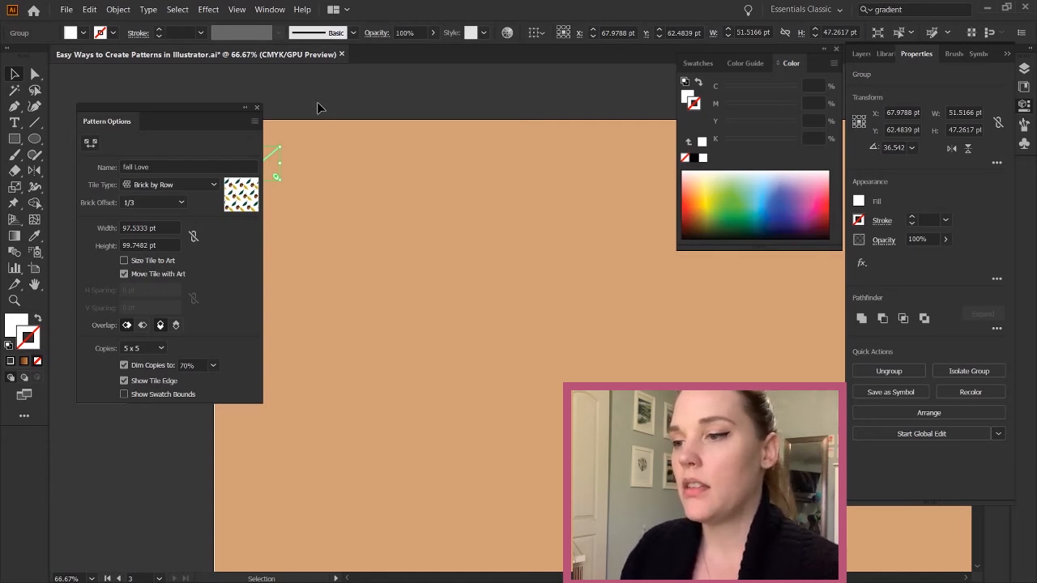
Duplicate the line-and-oval group about 90 pt straight below the original.
key("a")
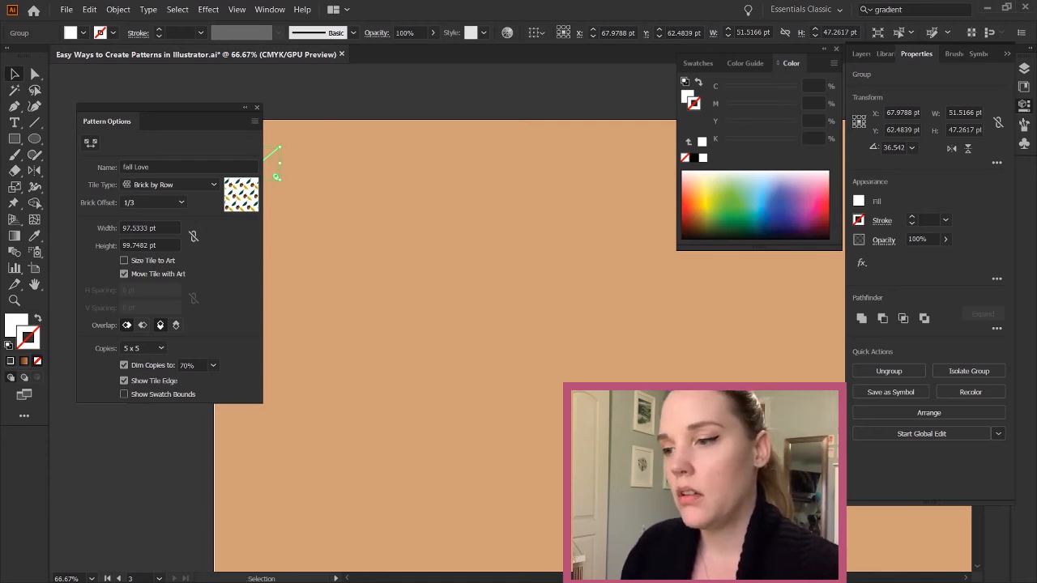
left_click_drag(262, 170, 262, 234)
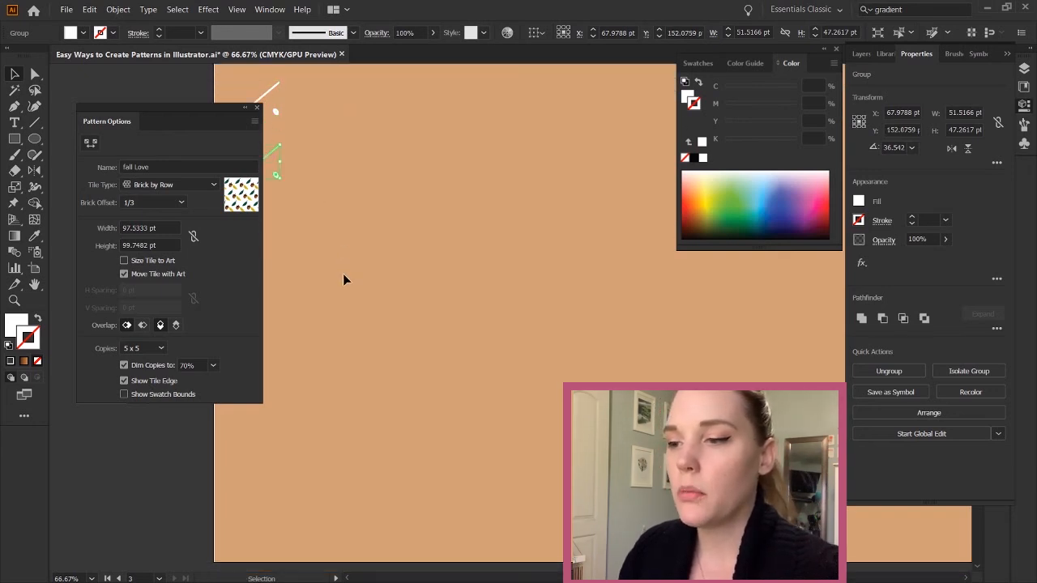
scroll(359, 172, "up", 2)
scroll(358, 172, "down", 1)
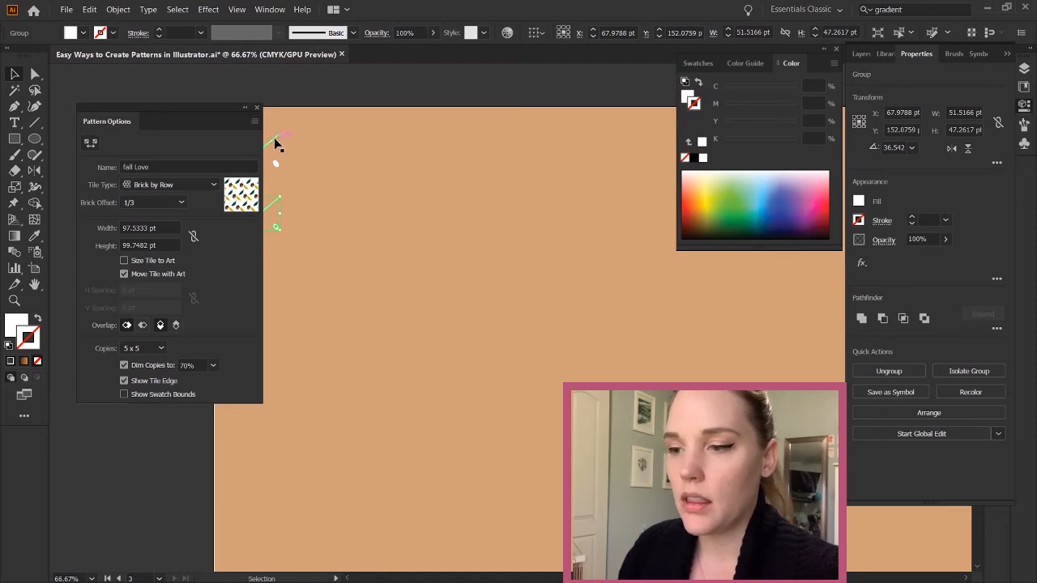
Duplicate both line-and-oval groups about 108 pt to the right and offset the copied pair about 33 pt downward.
left_click_drag(268, 151, 347, 205)
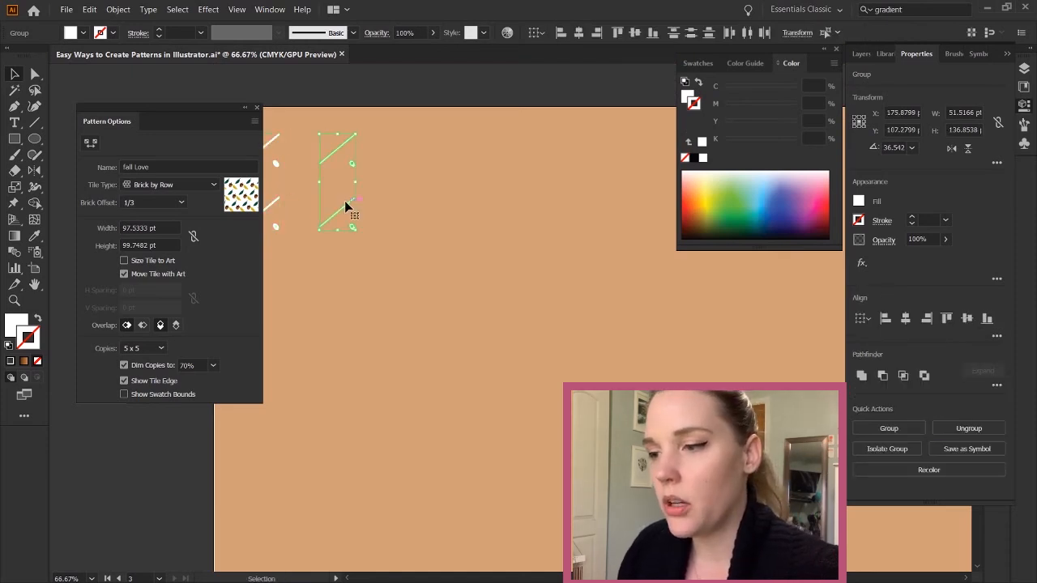
key("ctrl+minus")
key("ctrl+minus")
key("v")
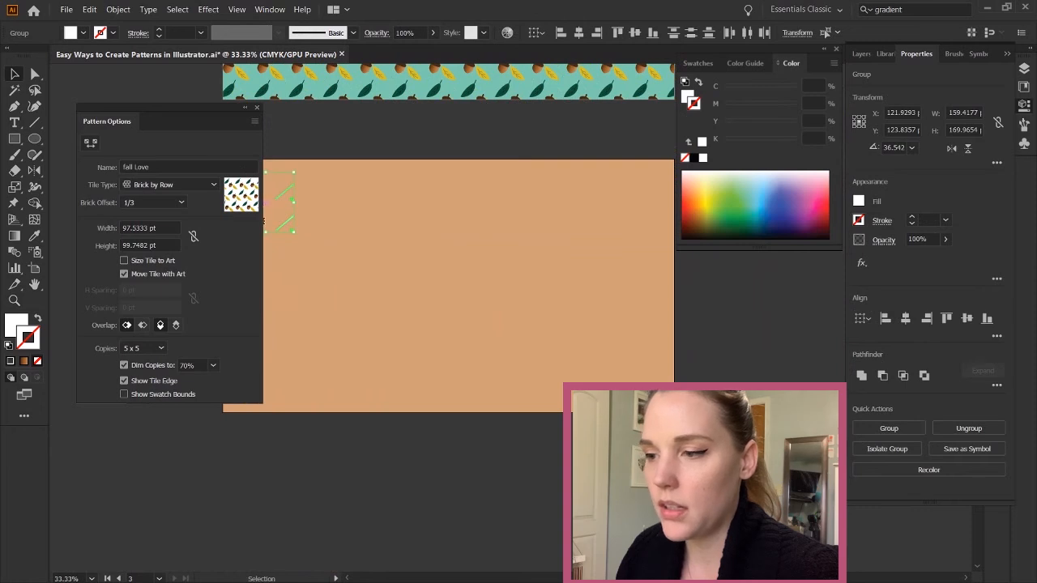
Duplicate the block of line-and-oval groups twice down the tan artboard and distribute the groups in each column evenly in the vertical direction.
left_click_drag(280, 203, 259, 367)
left_click(475, 333)
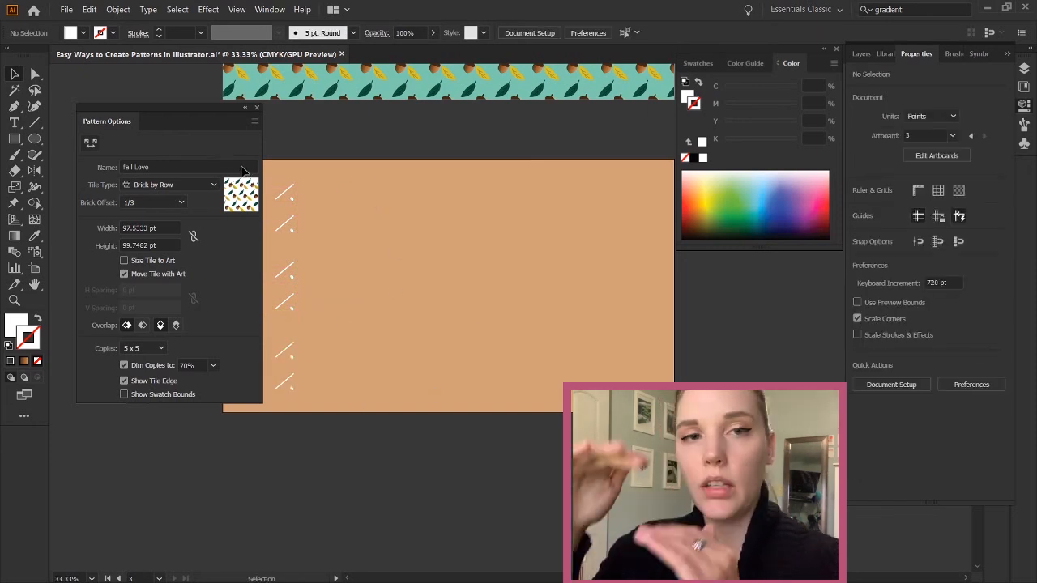
left_click(274, 391)
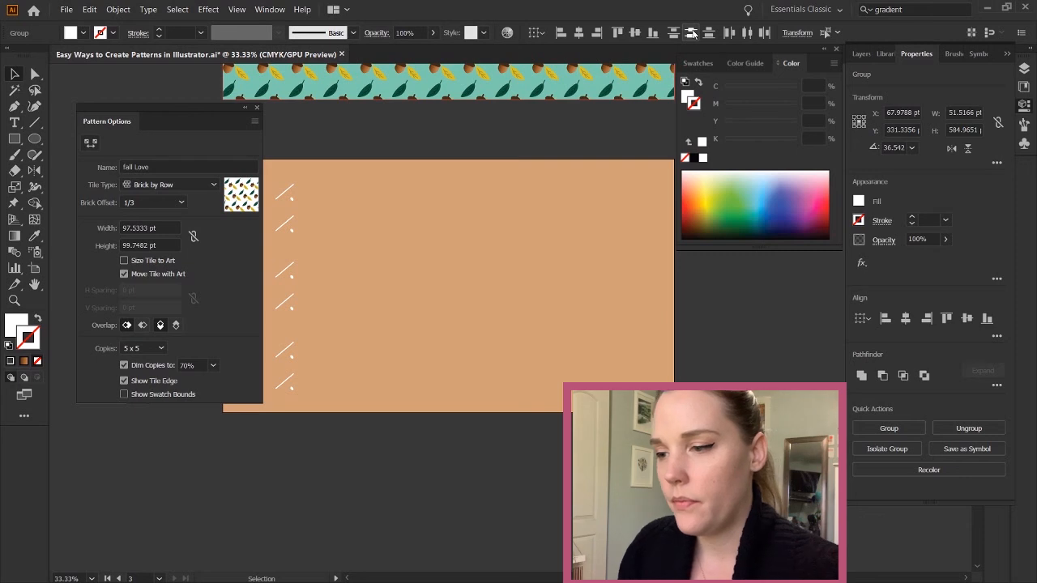
left_click(370, 132)
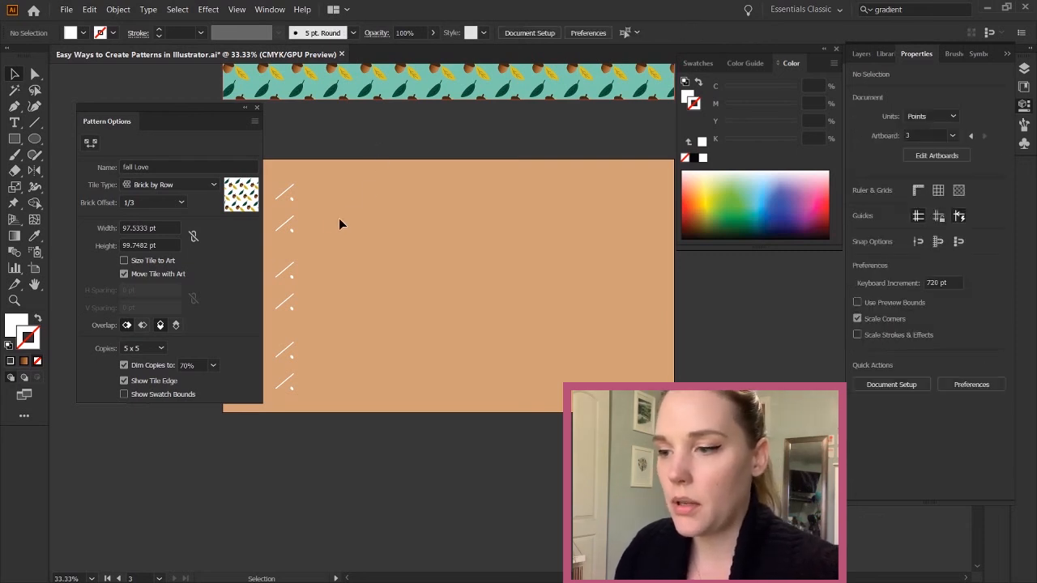
key("ctrl+a")
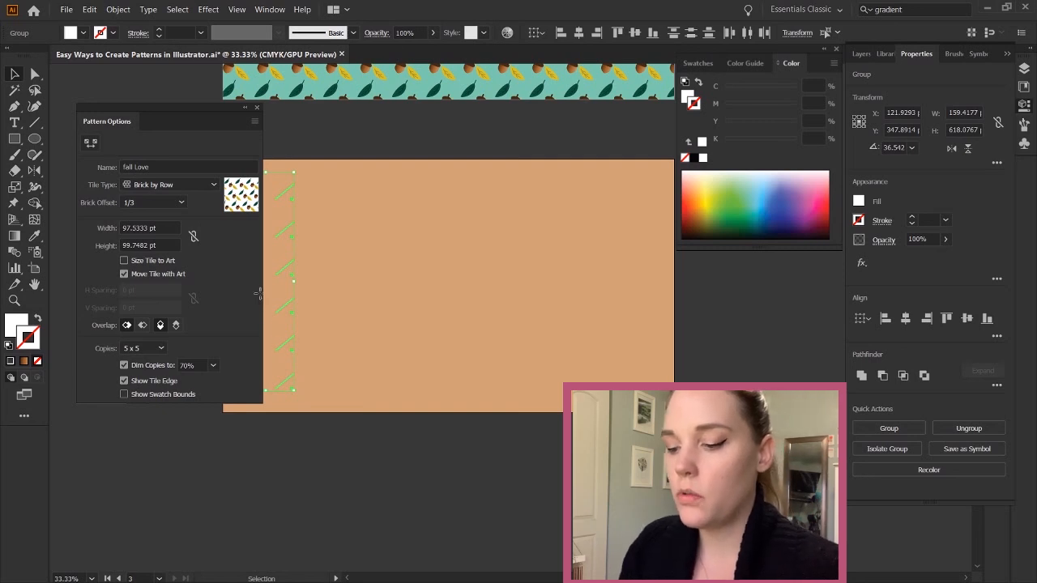
Duplicate the two evenly spaced columns of line-and-oval groups about 225 pt to the right.
left_click_drag(279, 308, 326, 305)
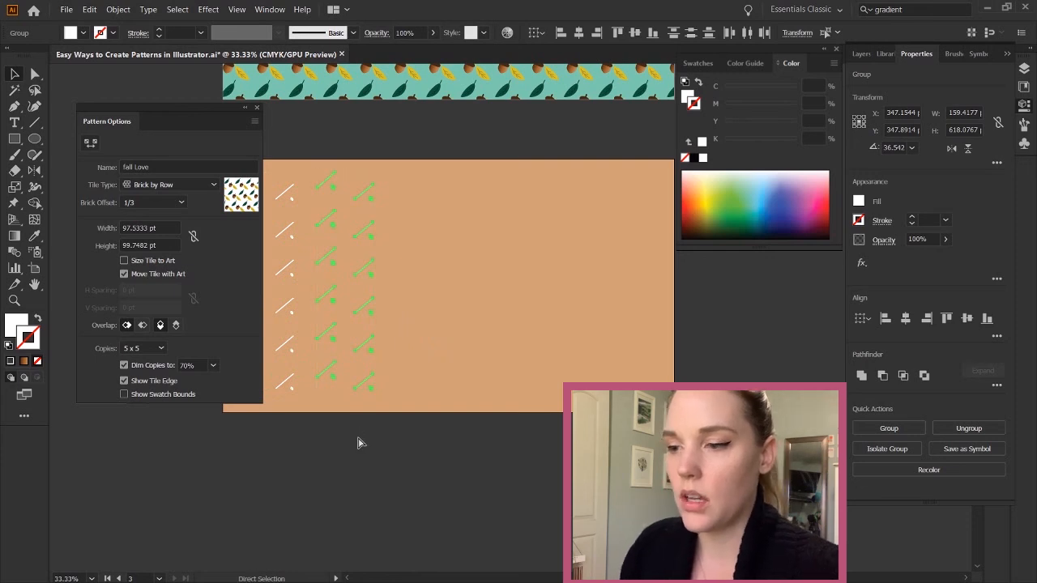
left_click(336, 497)
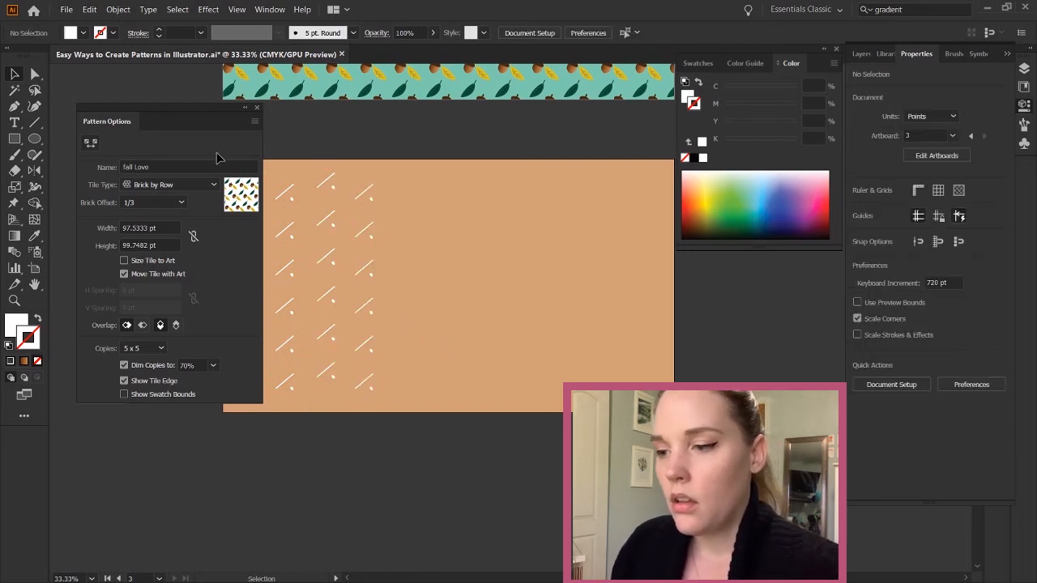
left_click(298, 410)
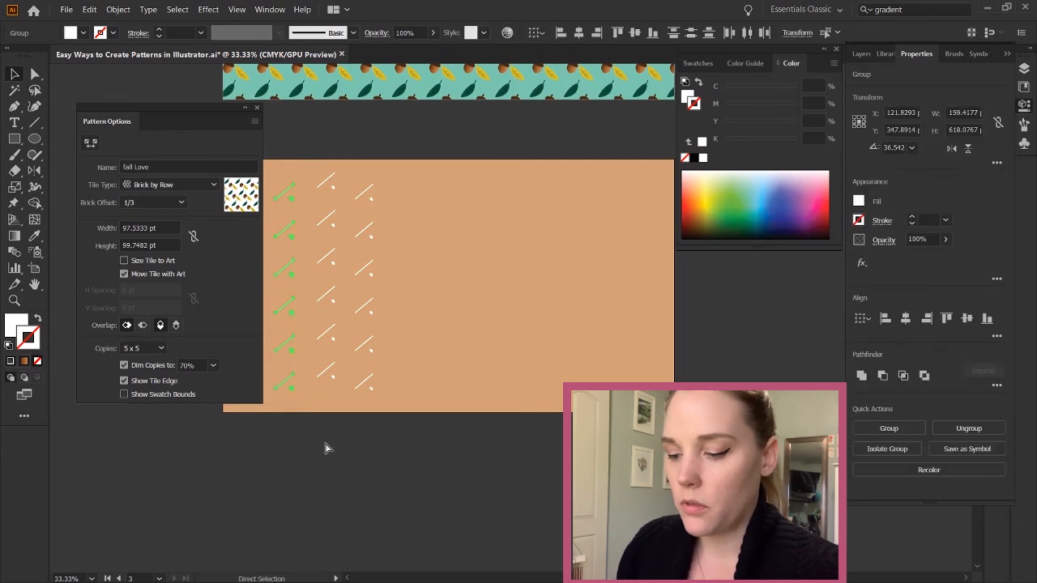
key("v")
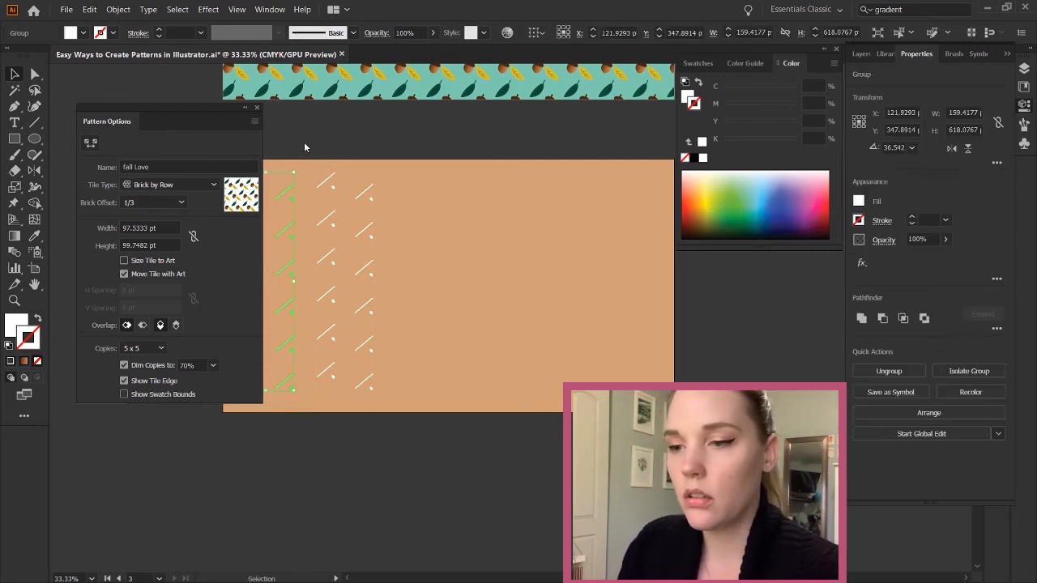
Duplicate the second column pair three more times across the artboard, placing the last copy close to the artboard's right edge.
left_click_drag(305, 144, 396, 440)
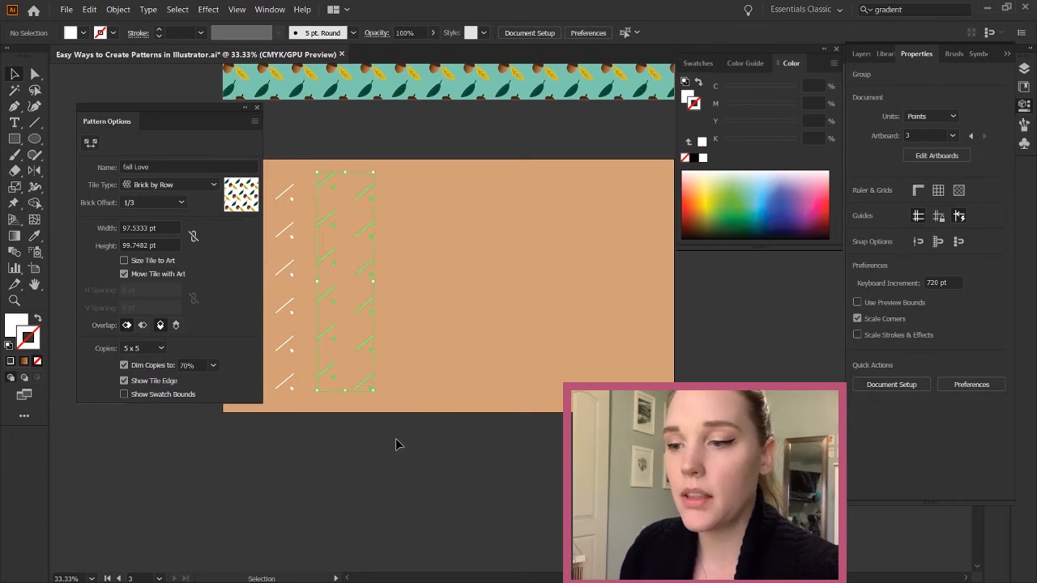
key("a")
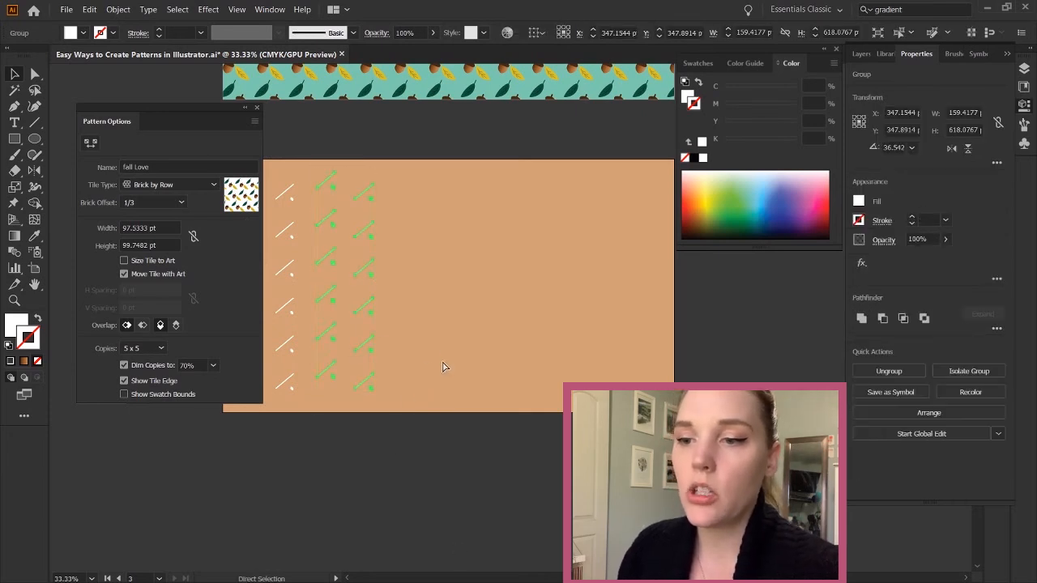
left_click_drag(326, 301, 486, 297)
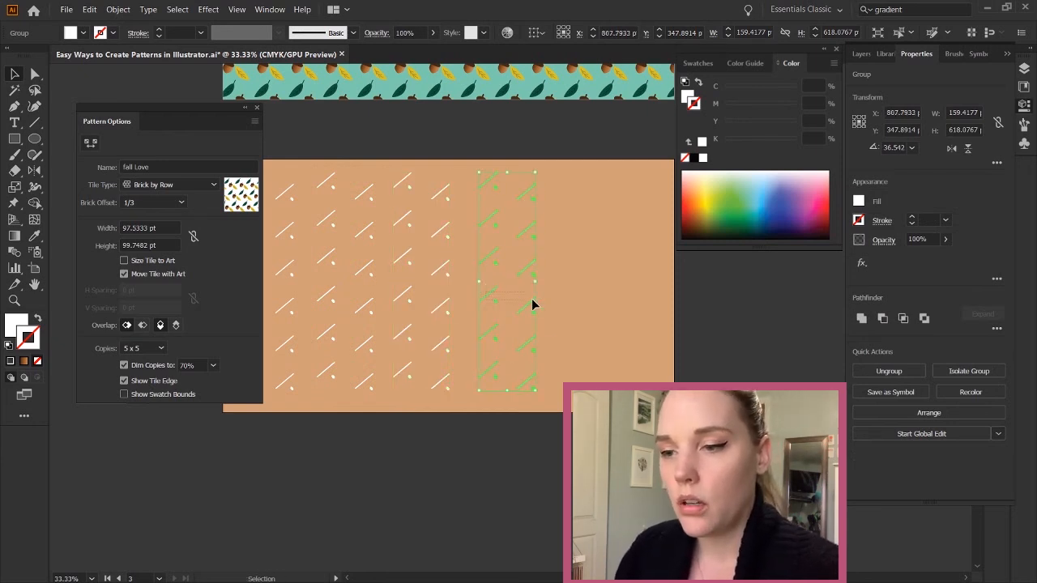
left_click_drag(463, 260, 537, 261)
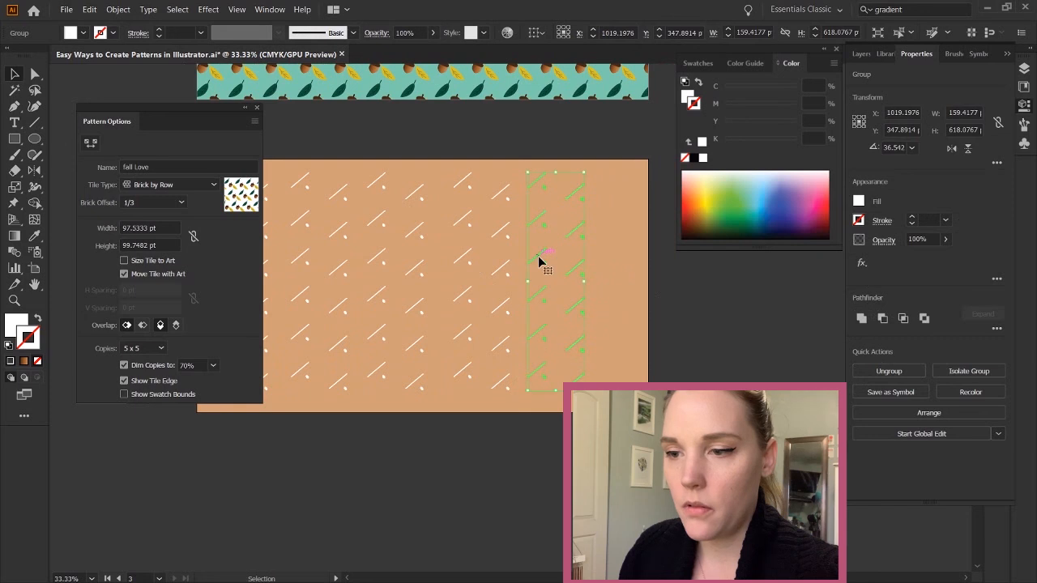
left_click_drag(538, 260, 583, 268)
left_click(709, 313)
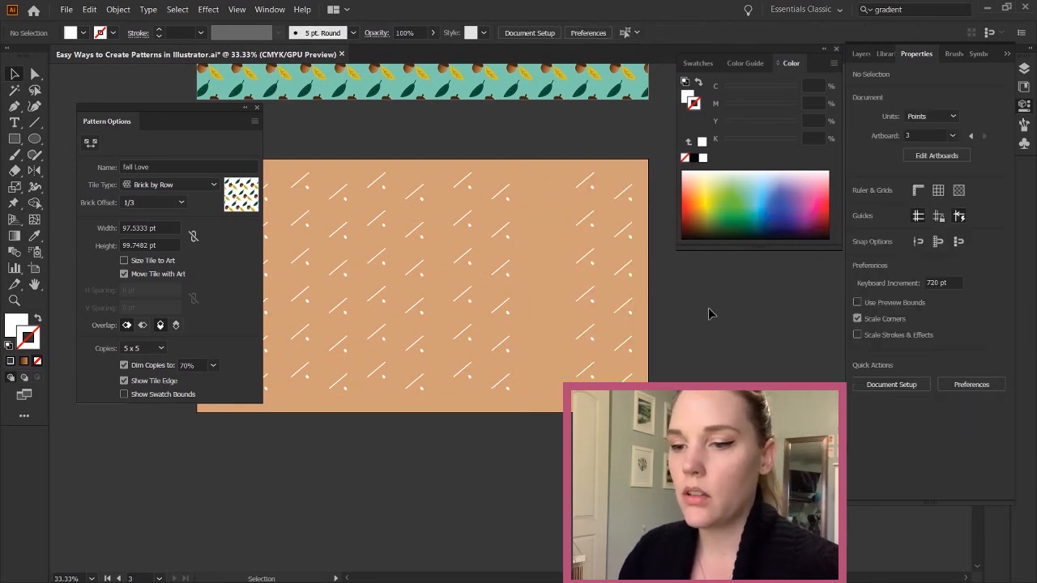
Fill the remaining gap with another copy of the neighbouring column pair and distribute the columns evenly in the horizontal direction.
left_click_drag(446, 276, 511, 270)
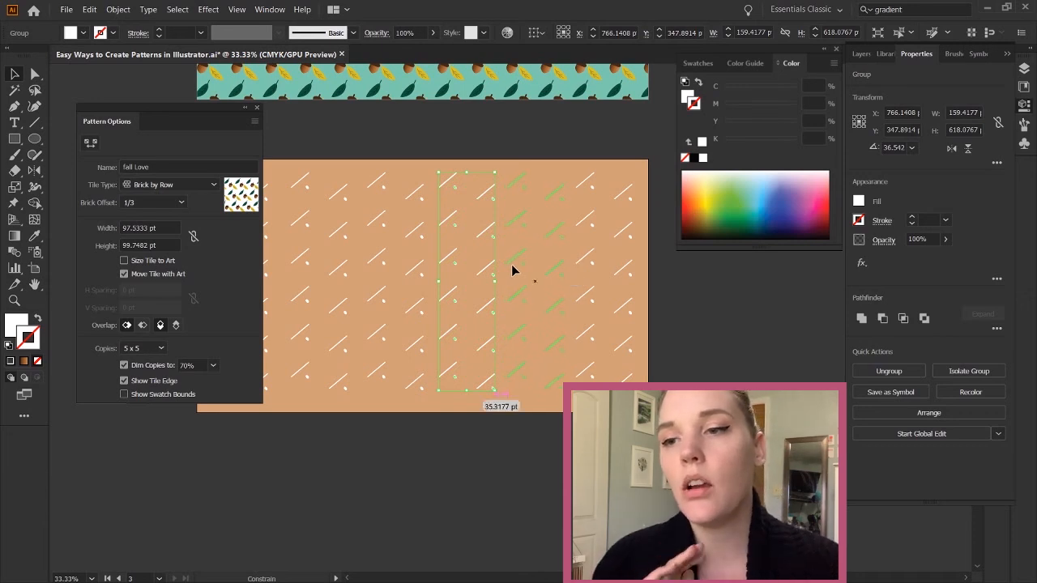
left_click(723, 355)
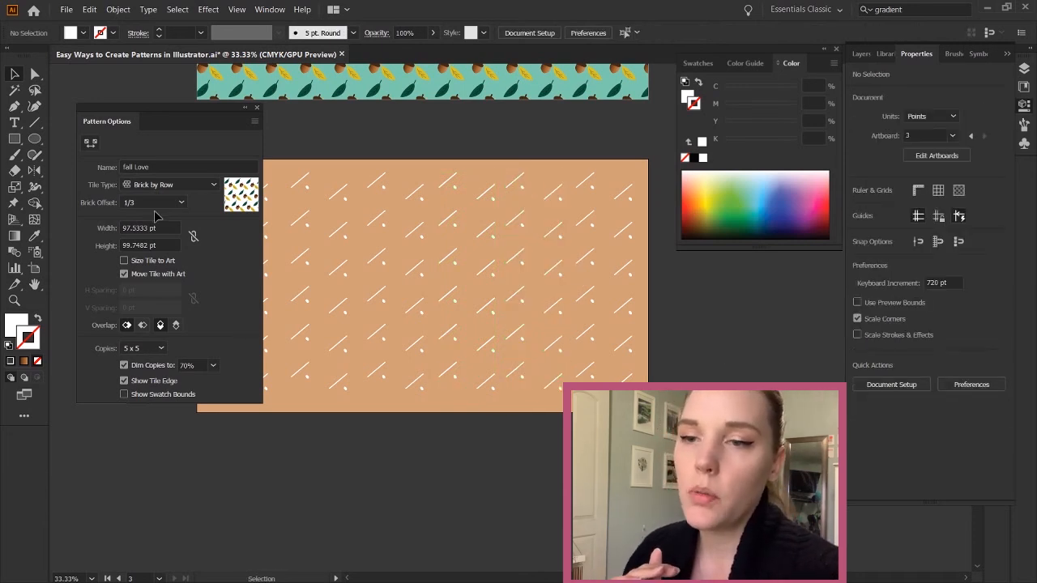
left_click(590, 238)
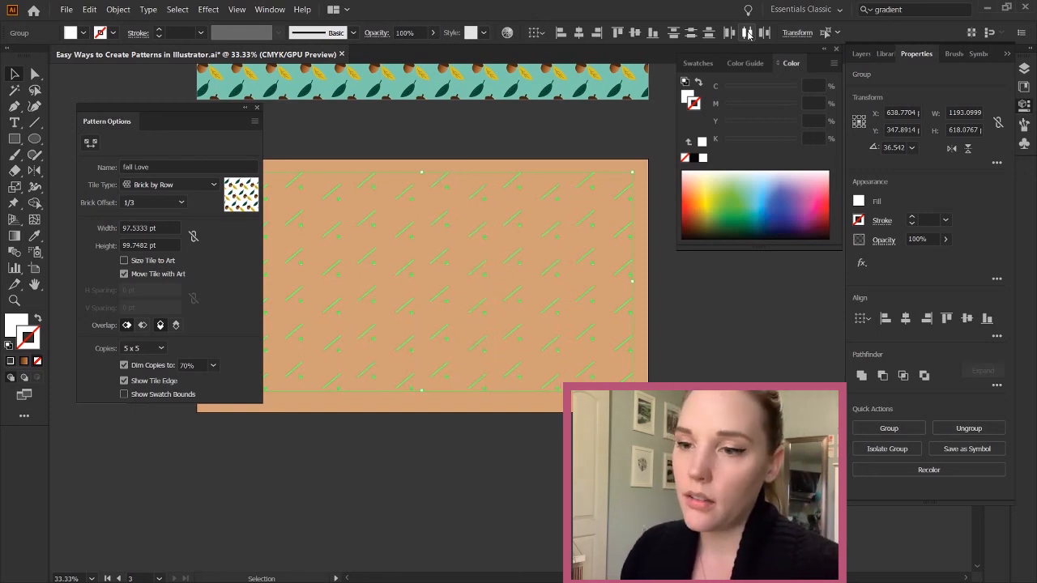
left_click(716, 309)
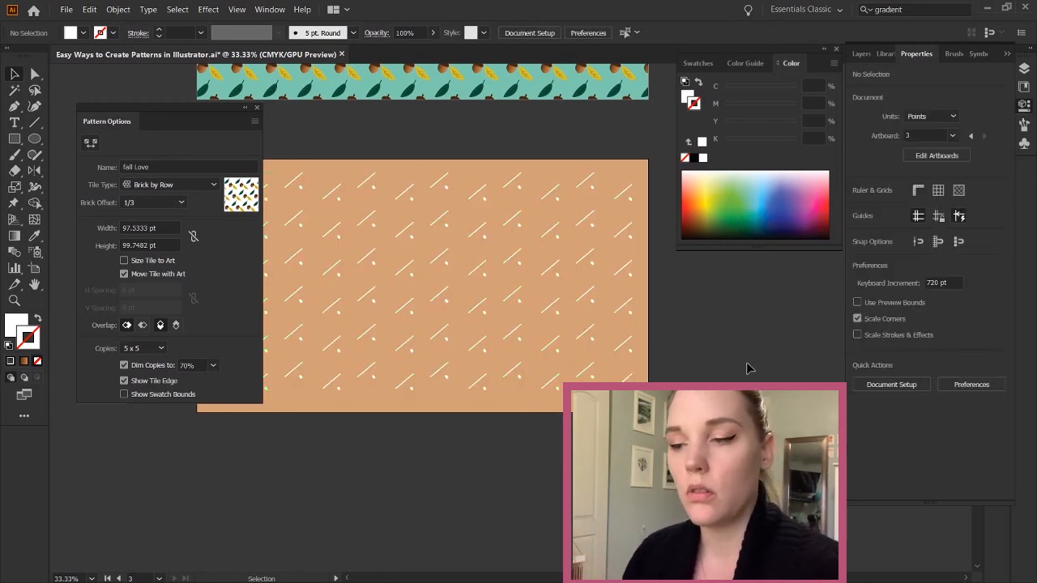
Review the pink star, teal acorn-and-leaf and tan line-and-oval patterns across the three artboards.
scroll(703, 359, "down", 1)
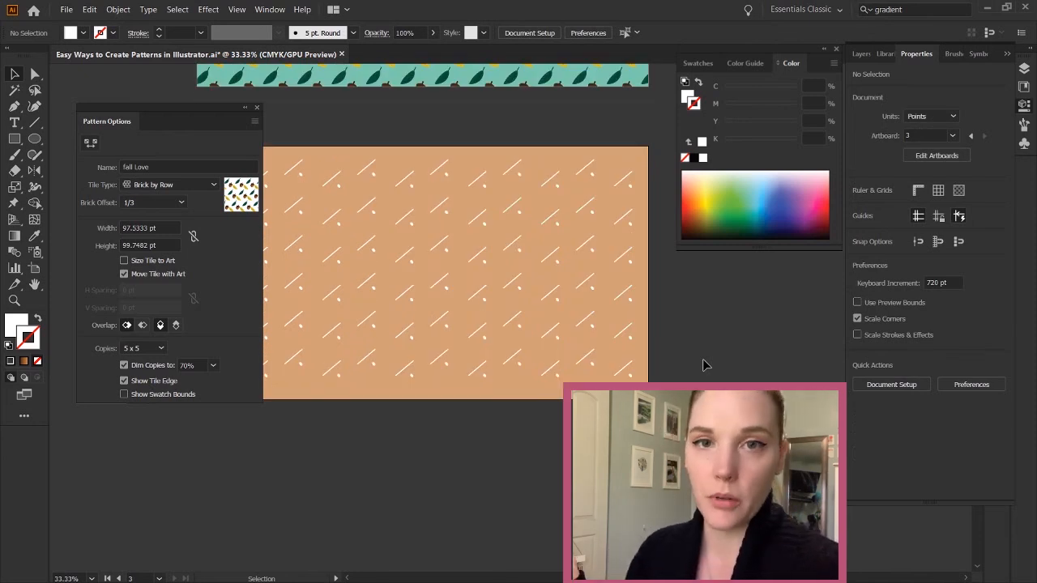
scroll(702, 359, "up", 5)
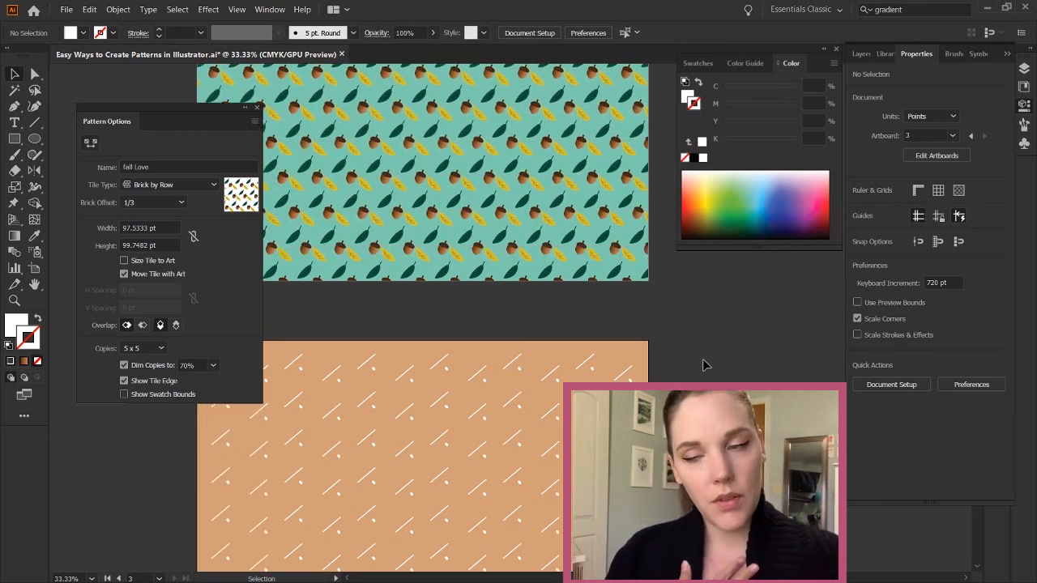
scroll(702, 365, "up", 4)
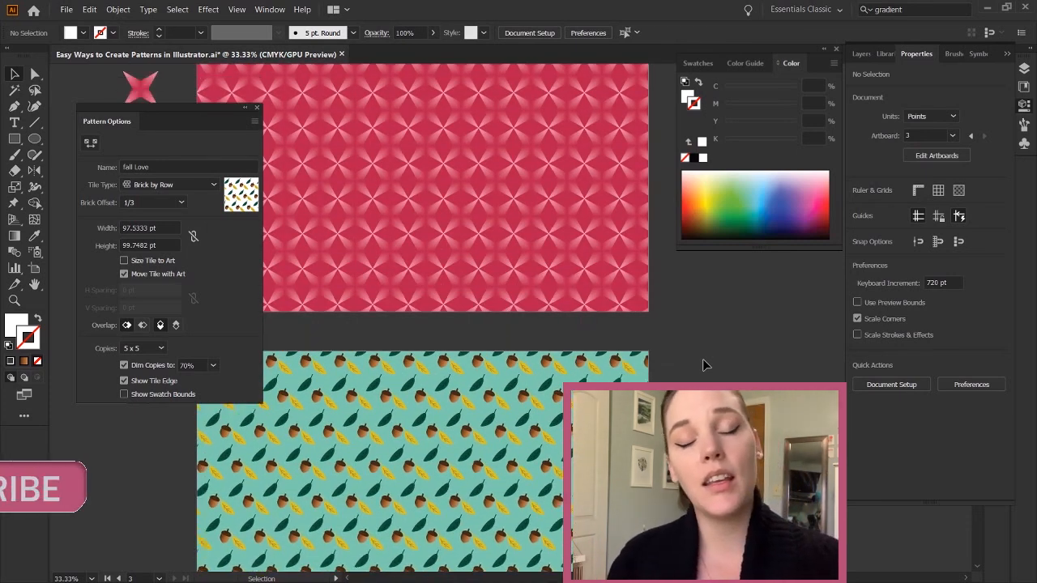
key("ctrl+a")
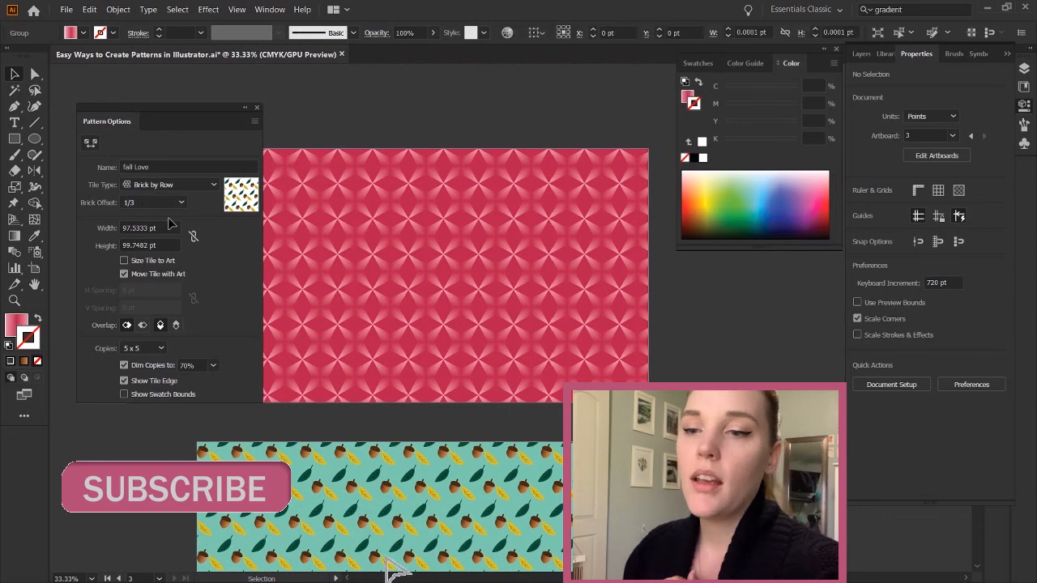
key("ctrl+shift+a")
scroll(738, 327, "down", 6)
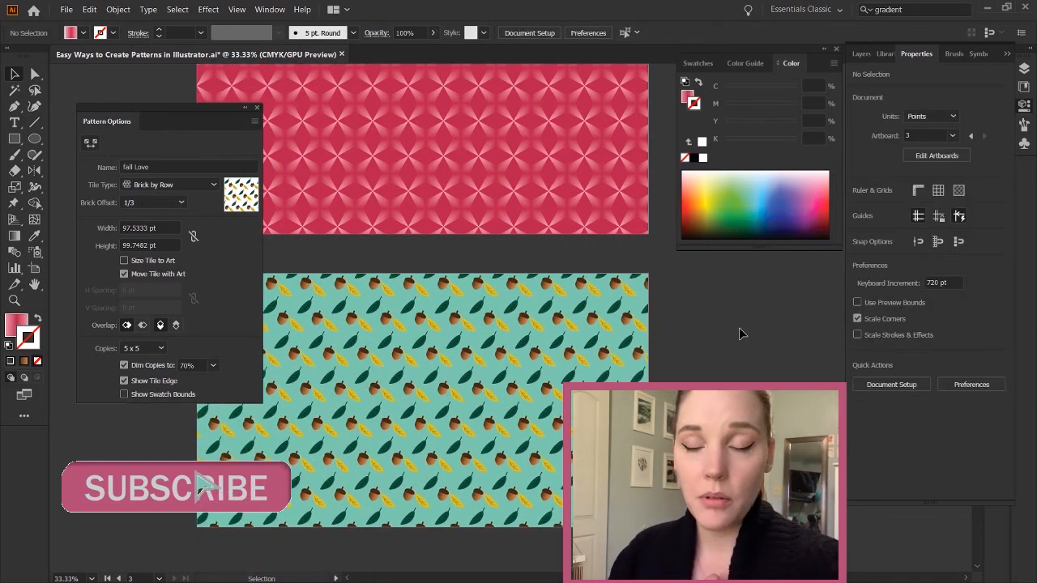
scroll(739, 327, "up", 2)
scroll(739, 327, "down", 4)
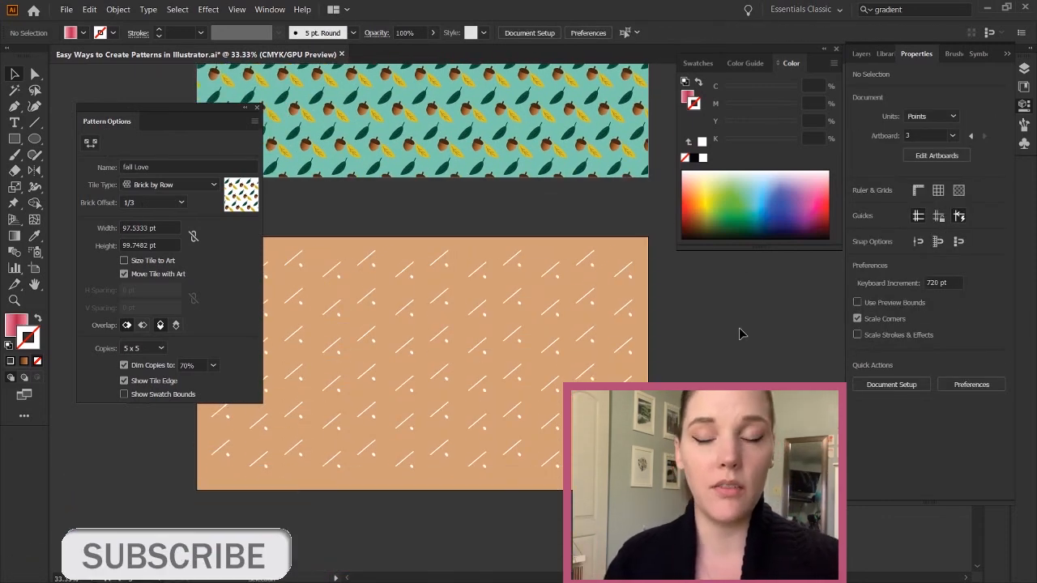
scroll(739, 328, "up", 1)
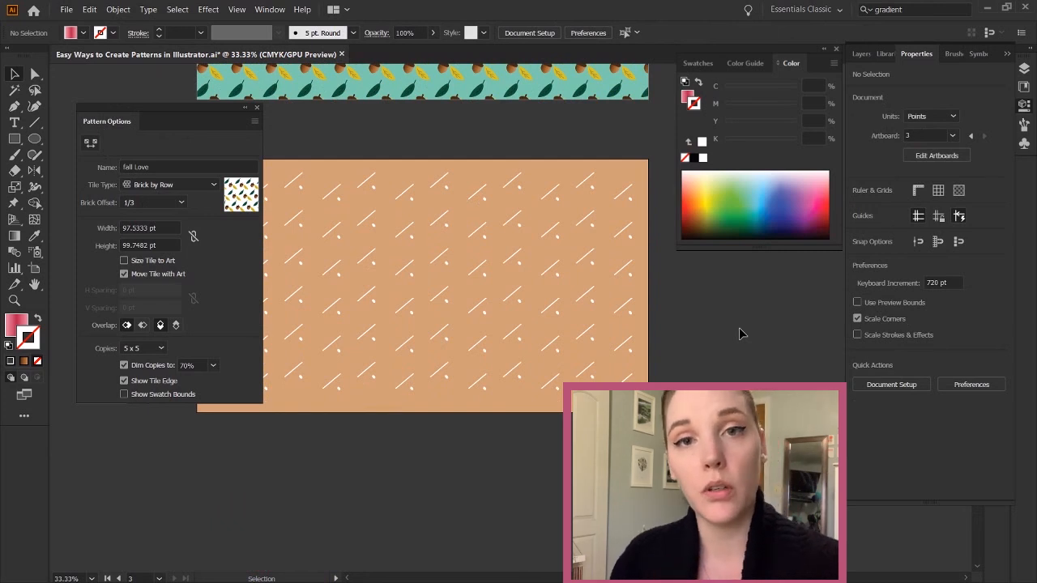